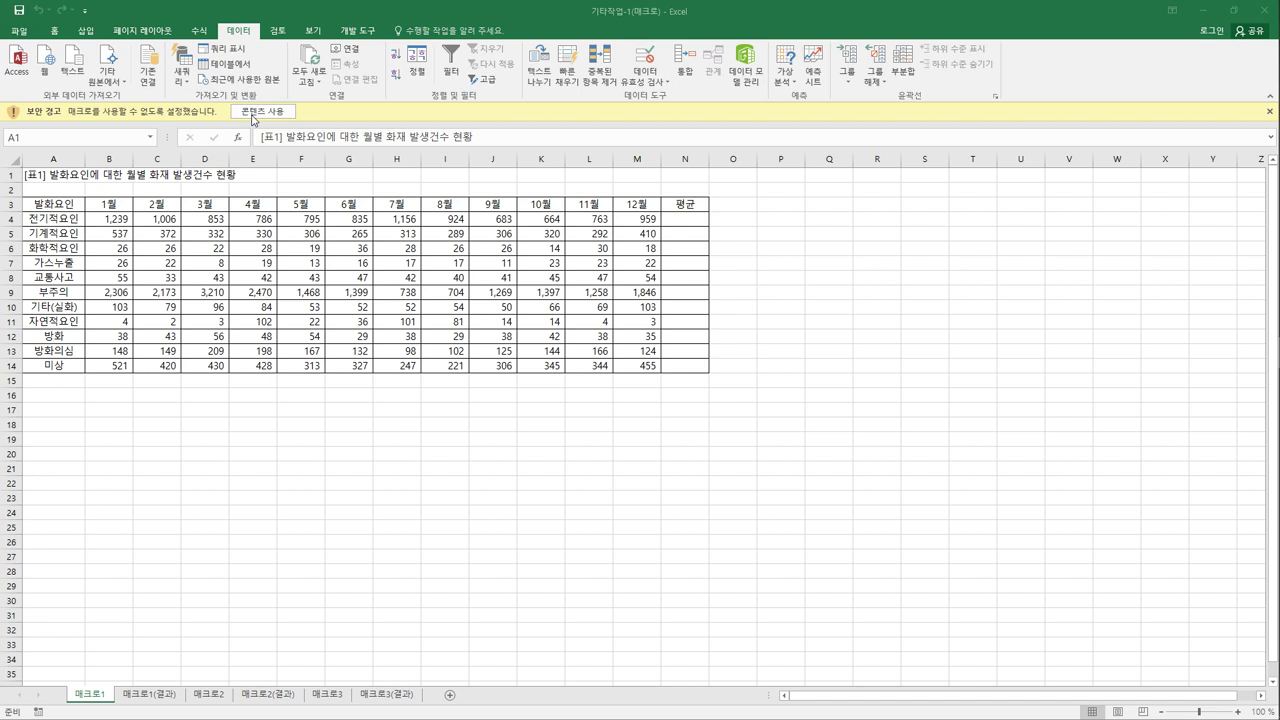
Enable the workbook's macro content and draw a form control button over cells C18:D19.
click(253, 113)
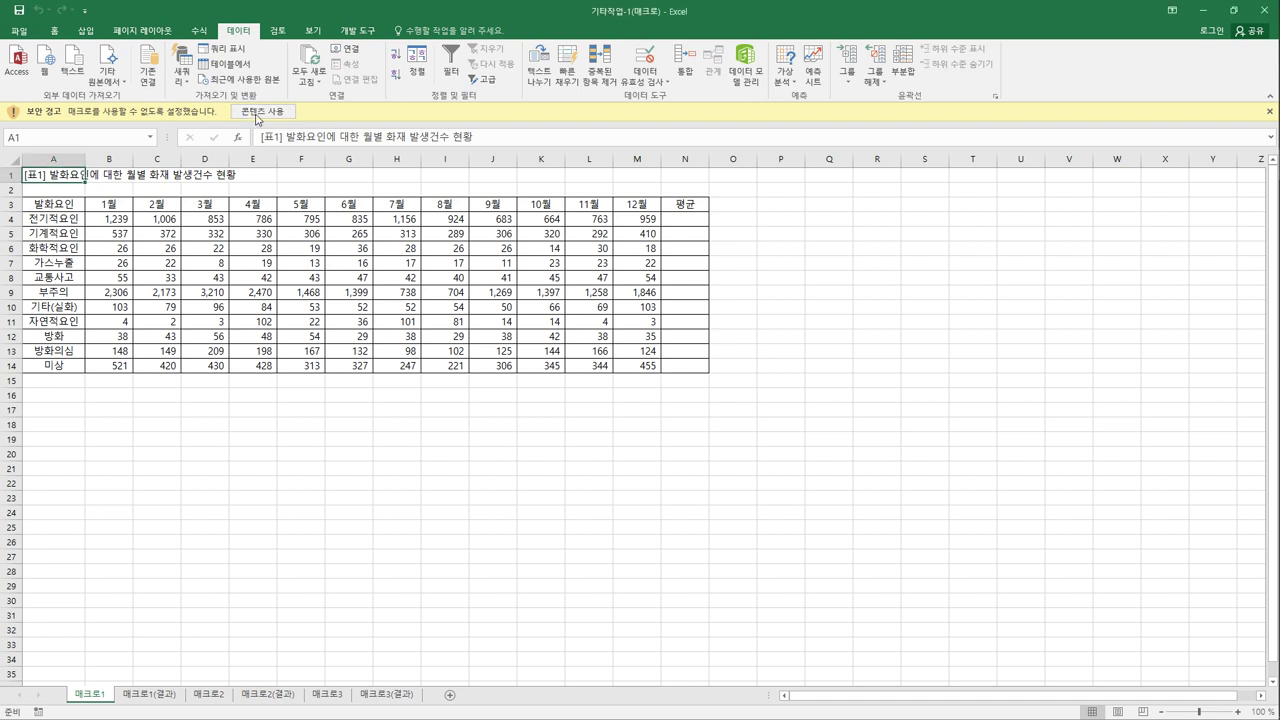
click(256, 116)
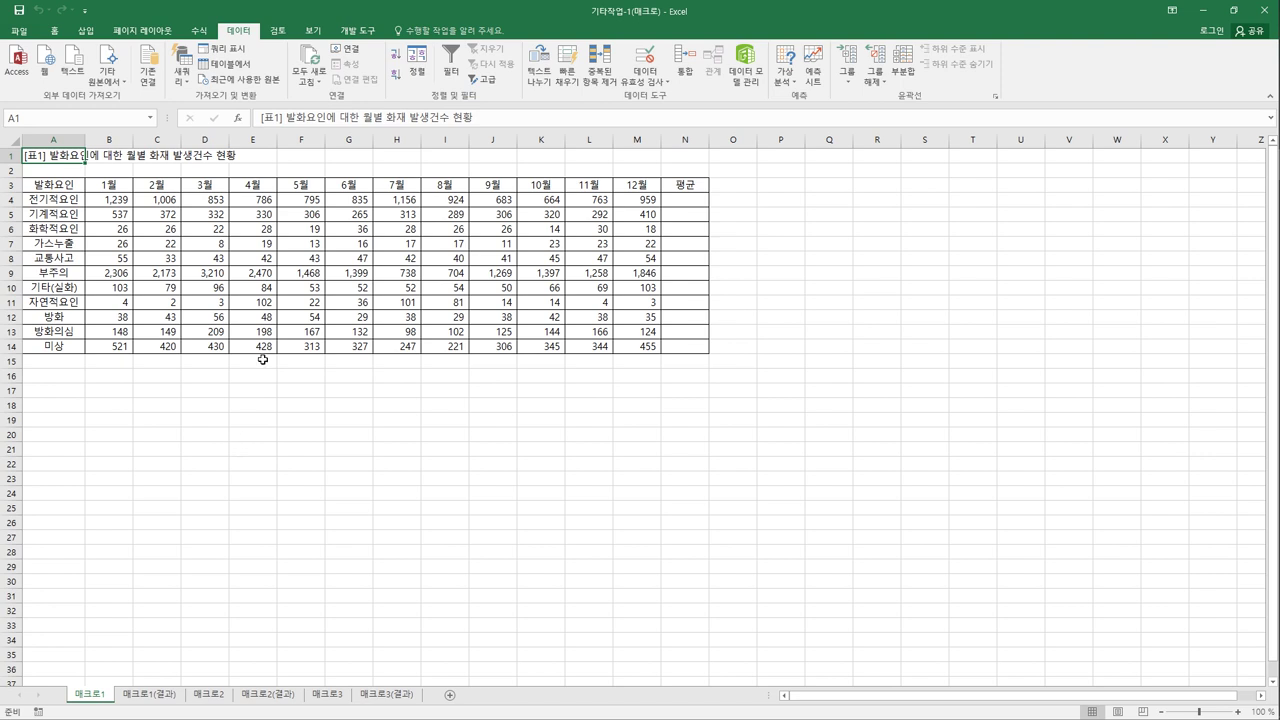
click(360, 31)
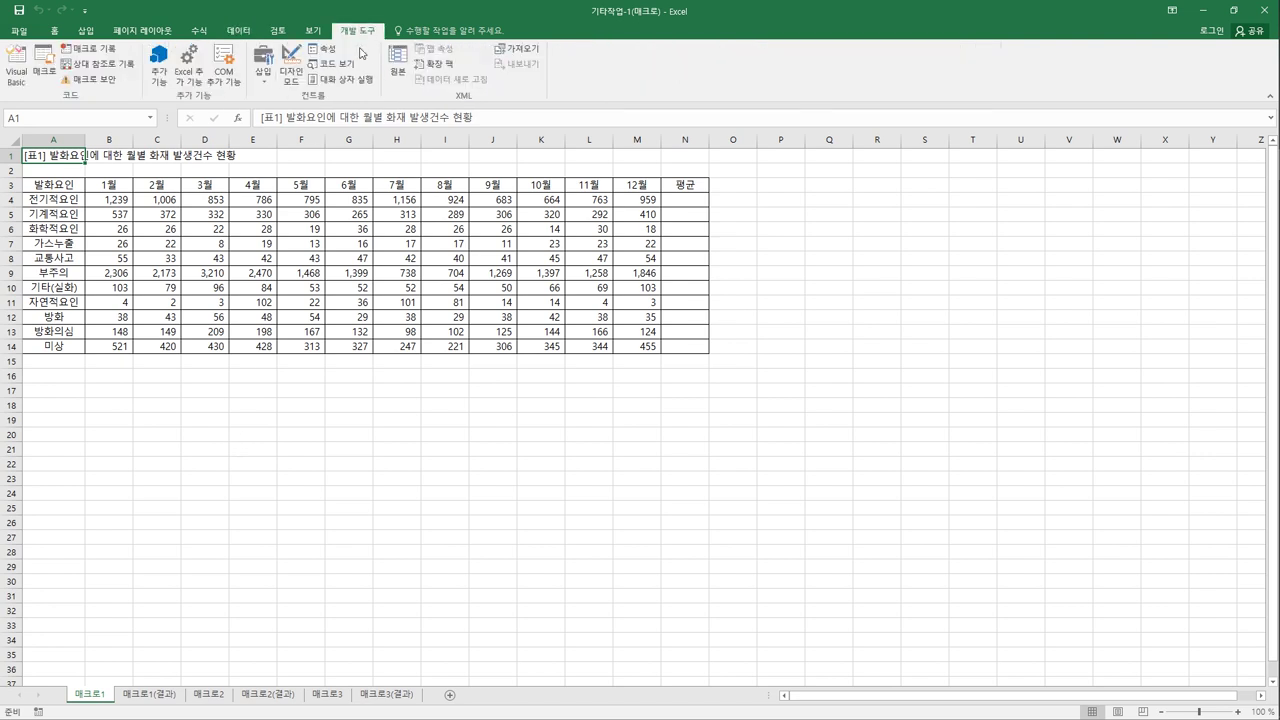
click(263, 75)
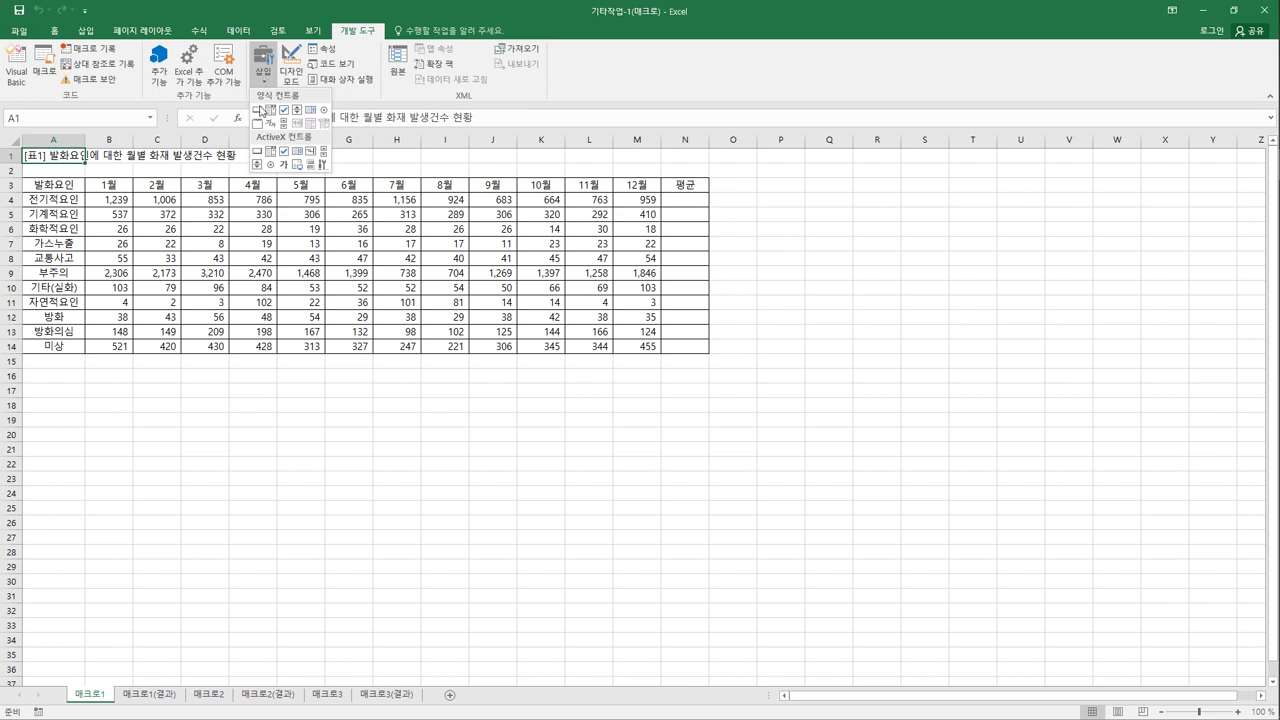
click(258, 110)
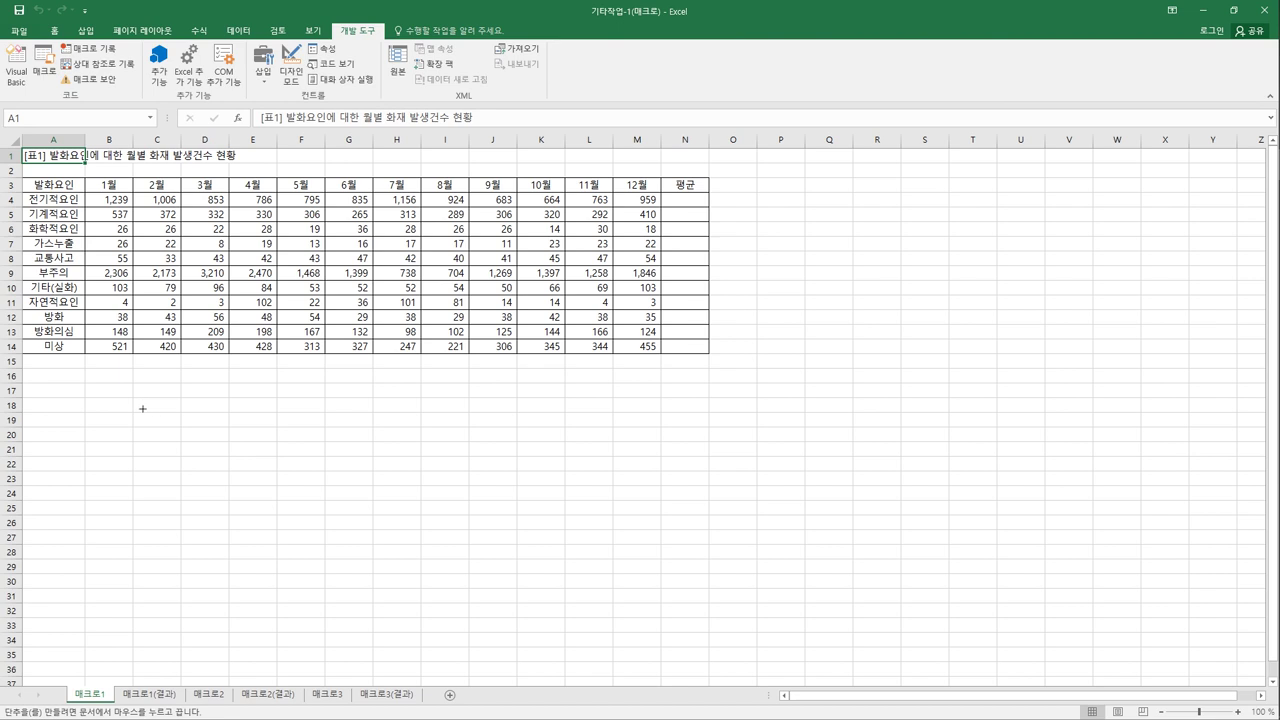
drag(143, 408, 224, 438)
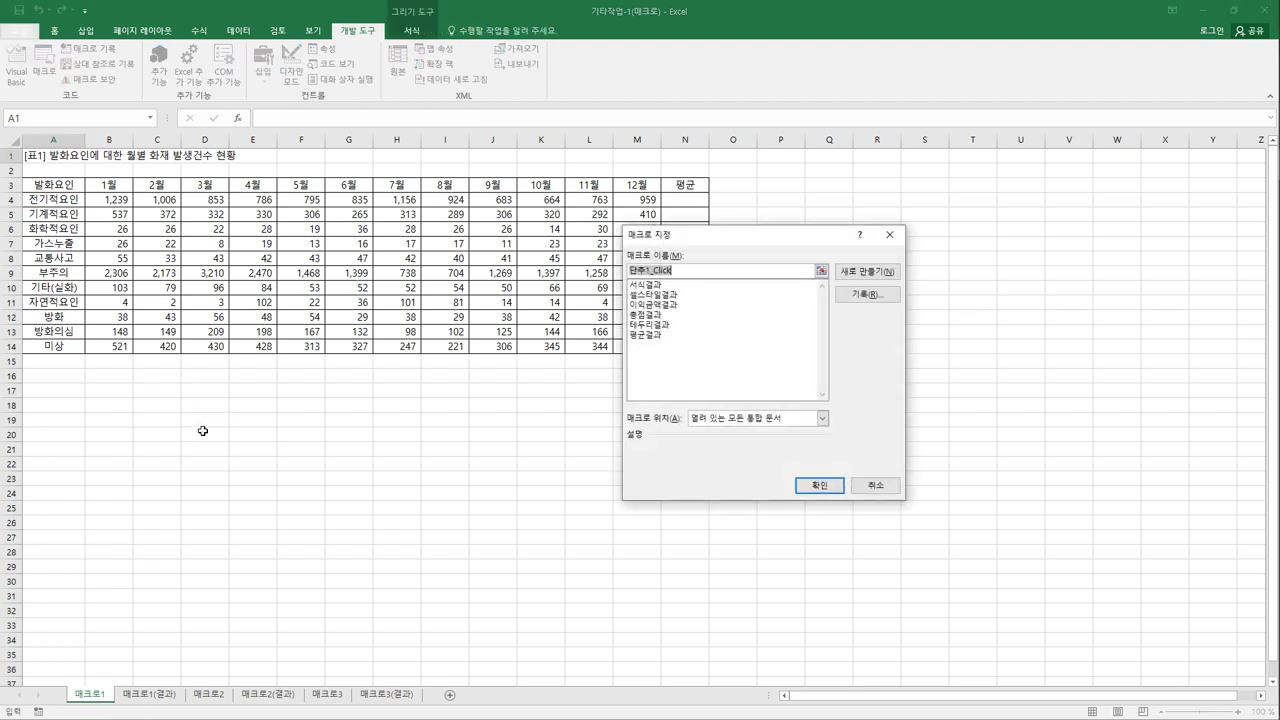
Assign a new macro named 평균 to the button and start recording it in the current workbook.
drag(762, 237, 452, 282)
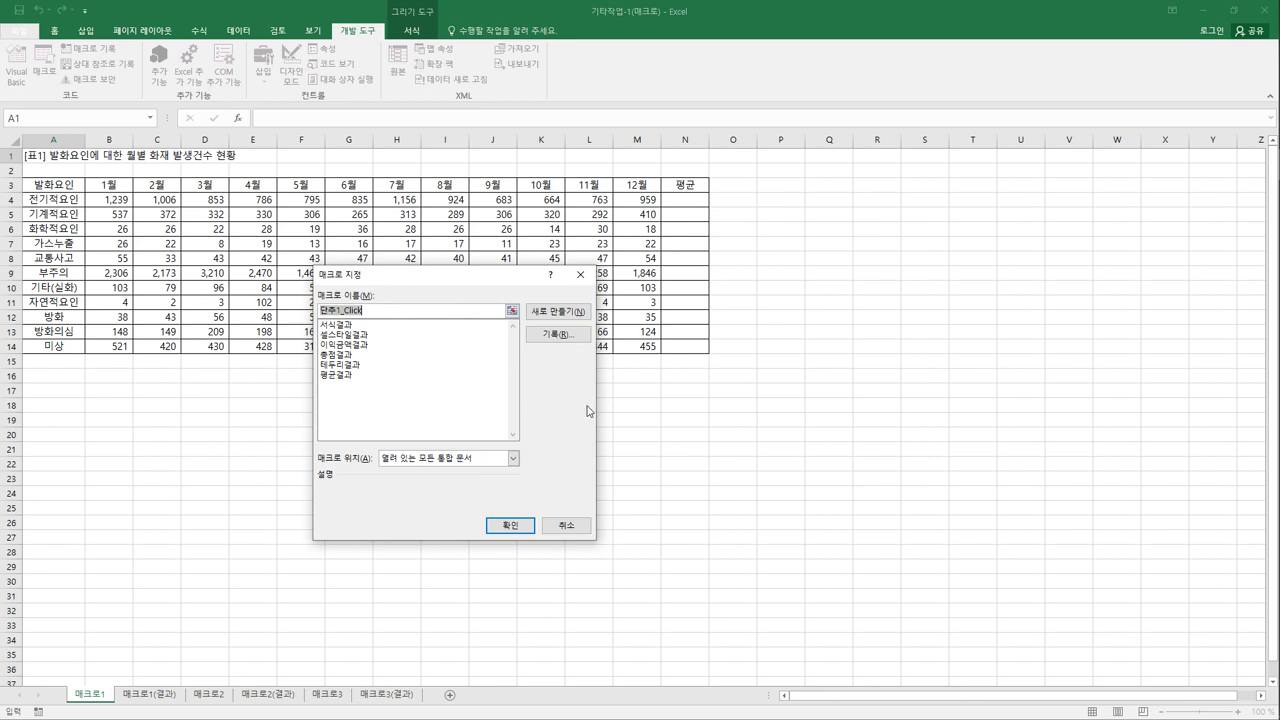
text(평균)
click(577, 338)
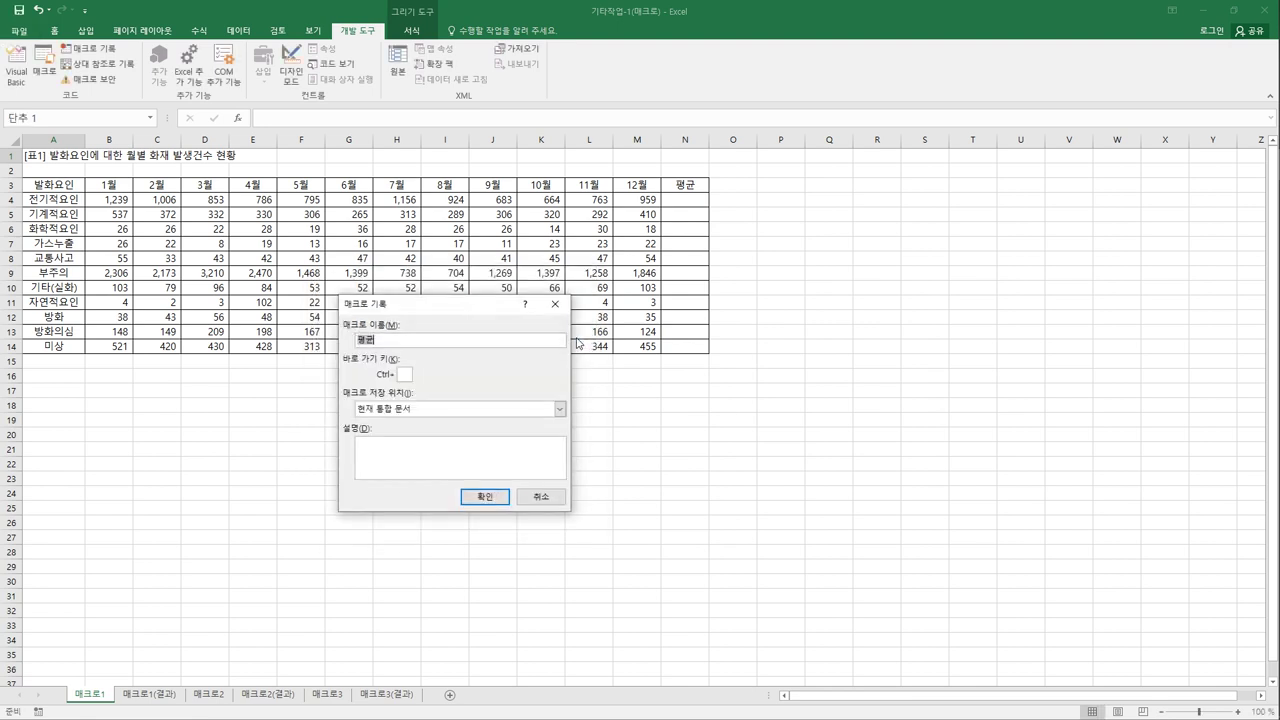
click(500, 504)
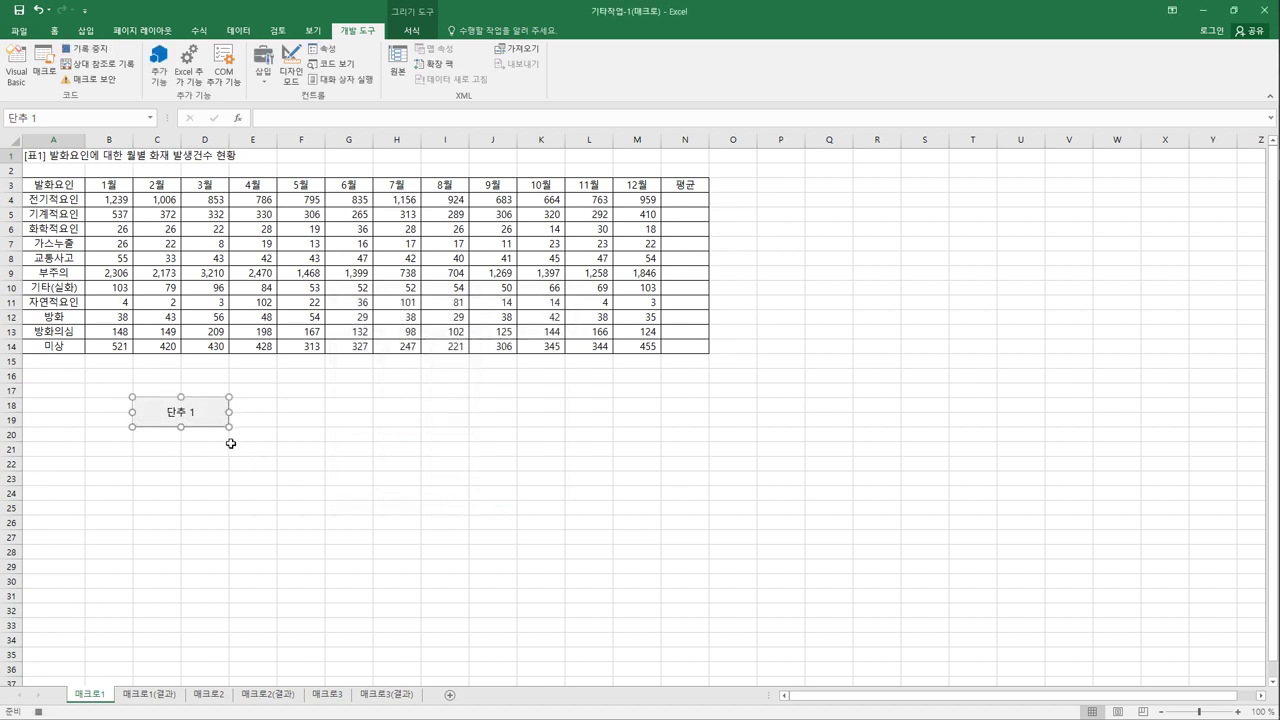
Record filling N4:N14 with the row averages of B4:M14 using AutoSum's Average, and stop the macro recording.
click(692, 205)
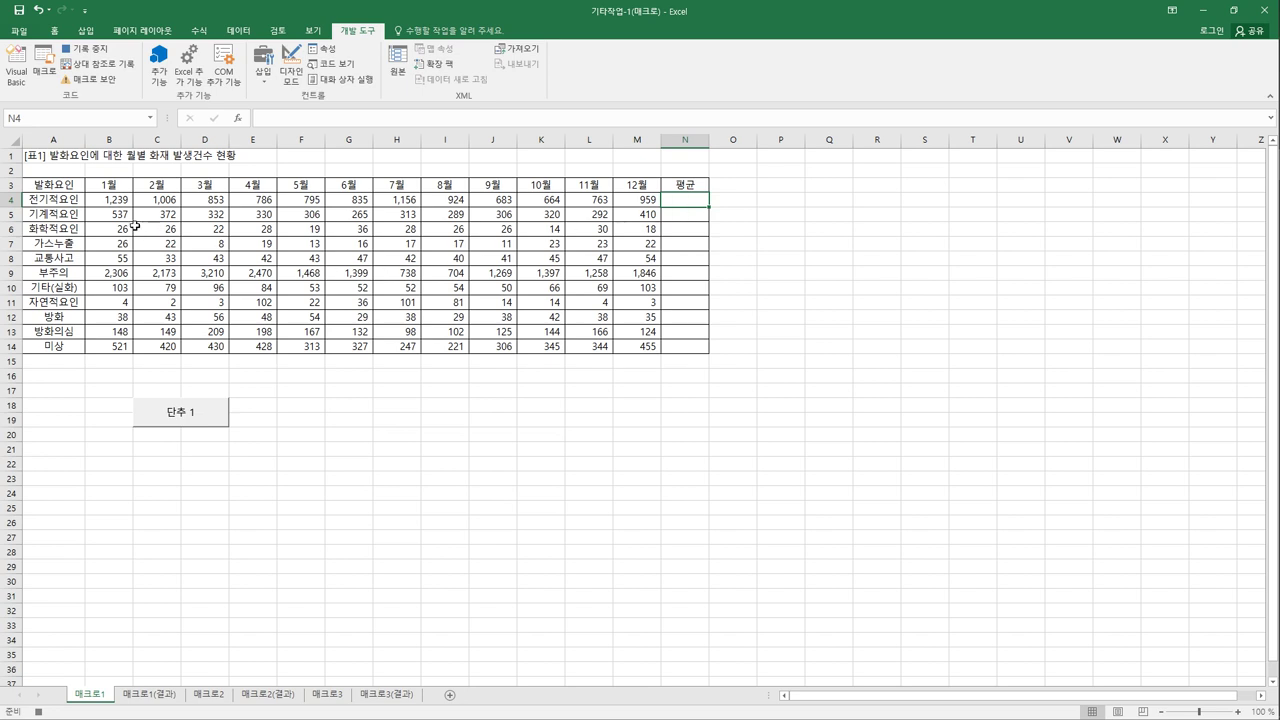
drag(104, 205, 690, 348)
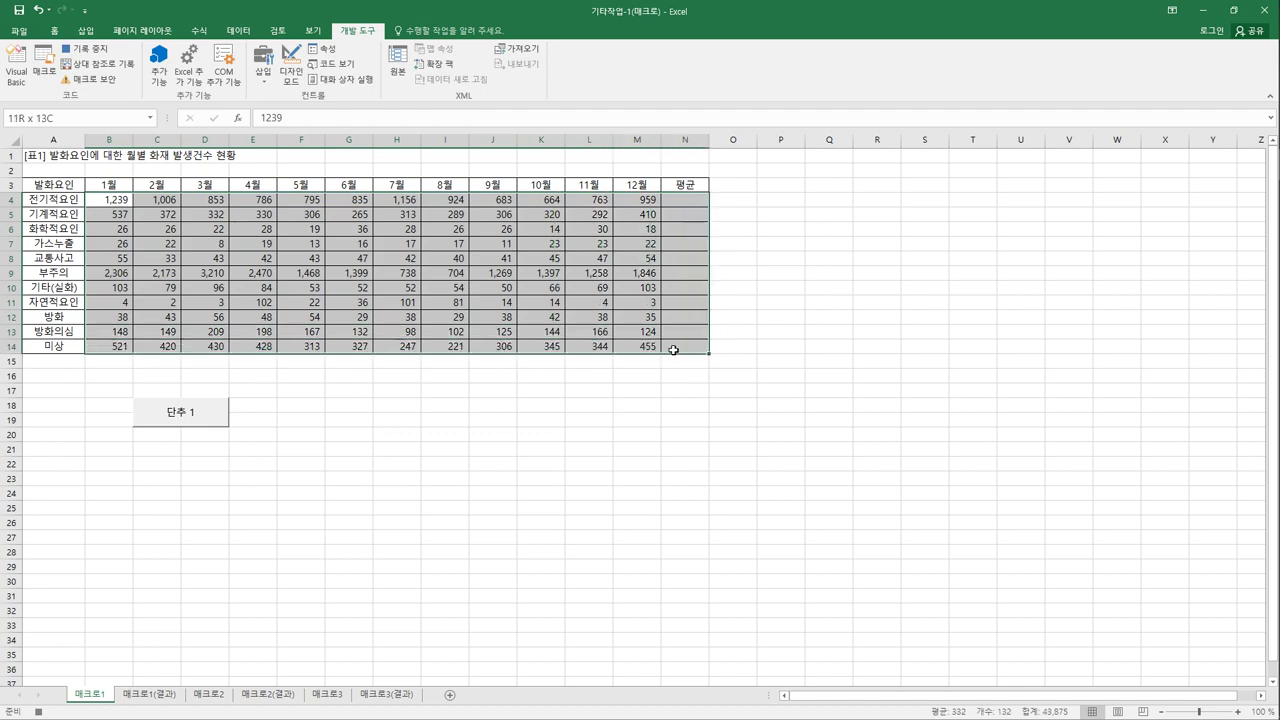
click(199, 31)
click(58, 82)
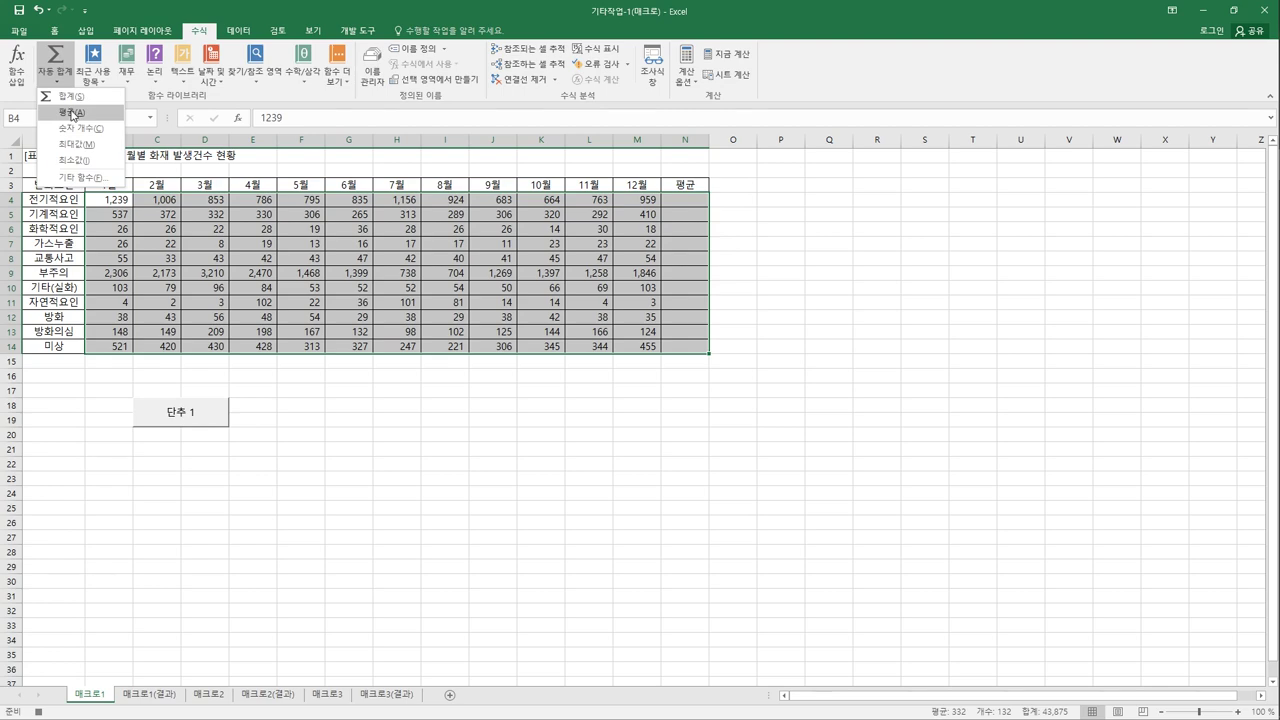
click(72, 113)
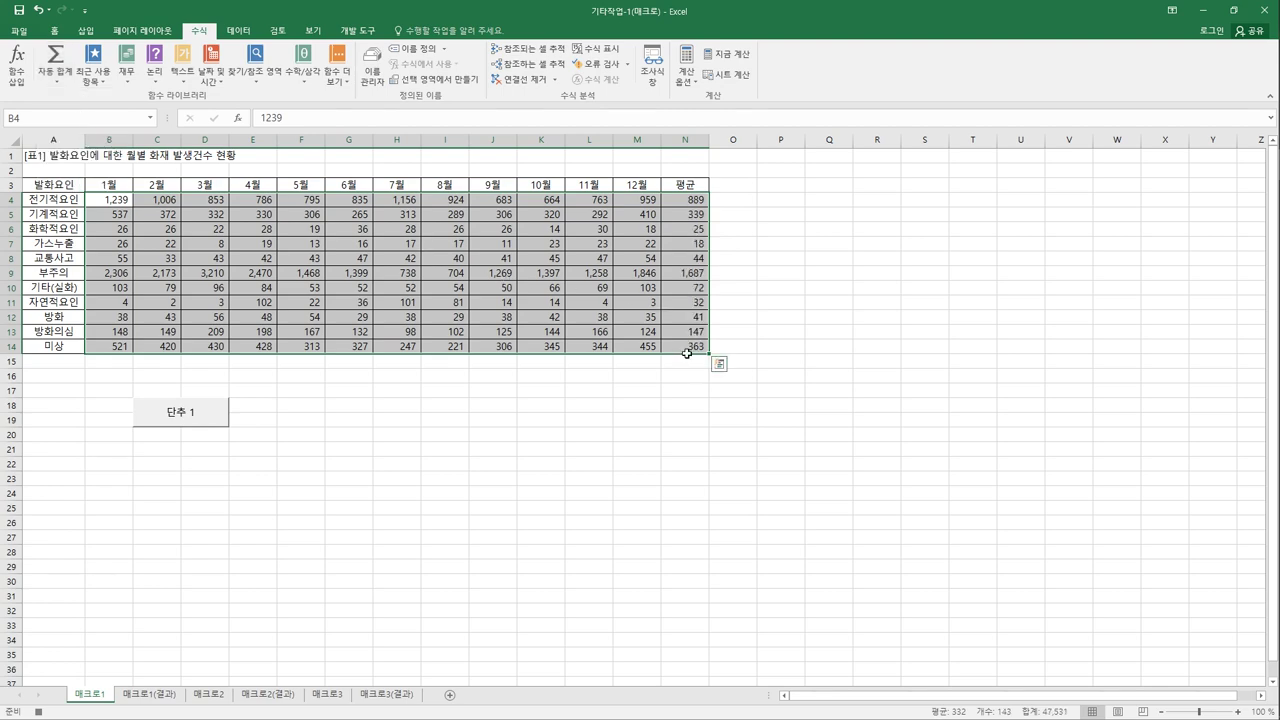
click(687, 348)
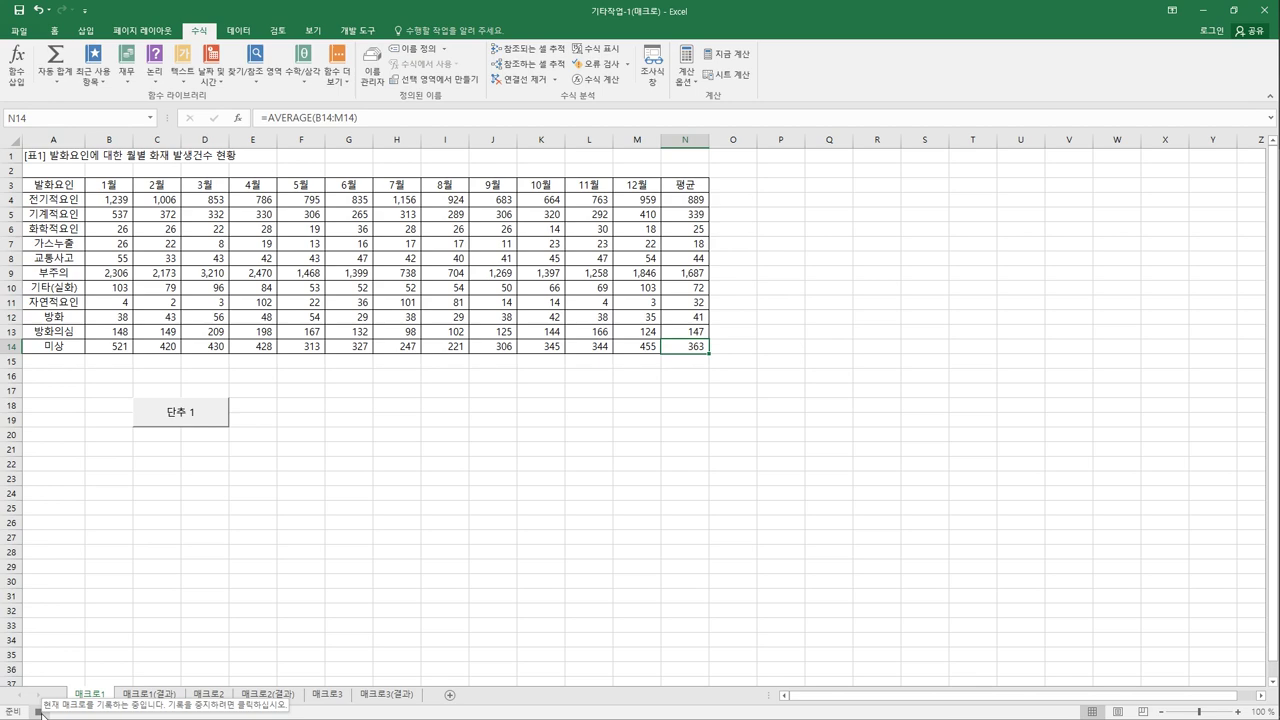
click(357, 30)
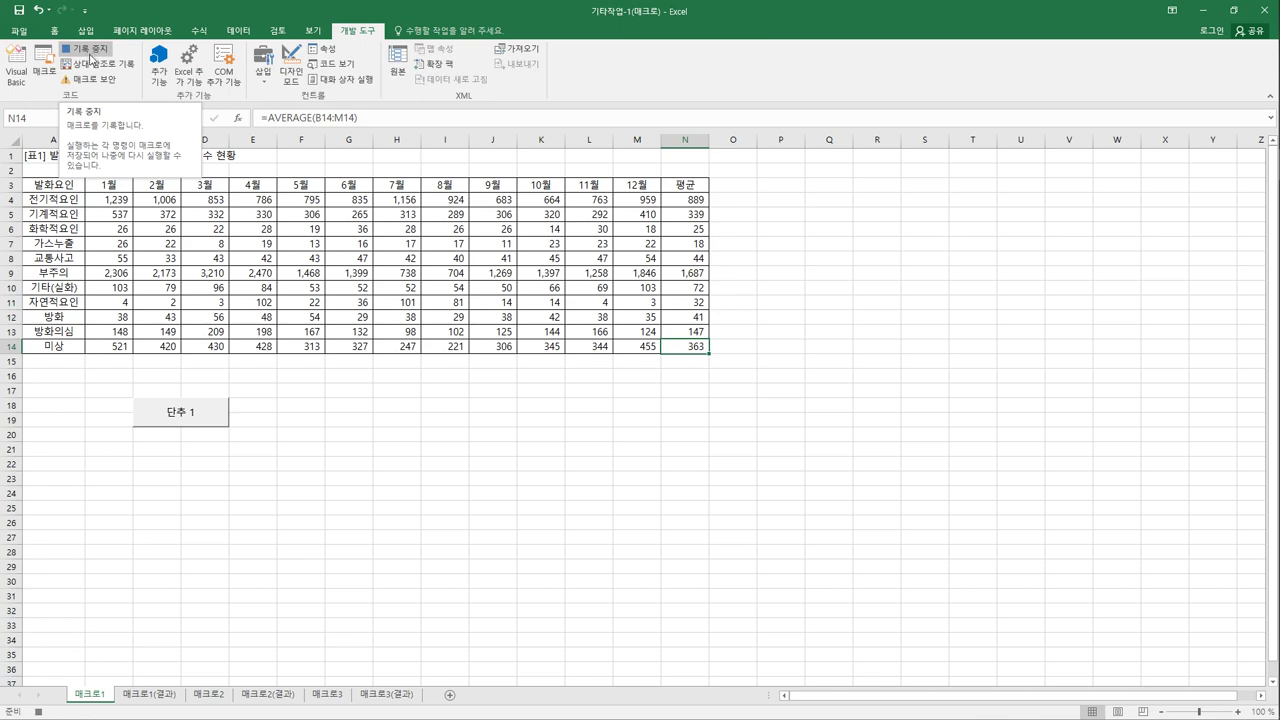
click(91, 52)
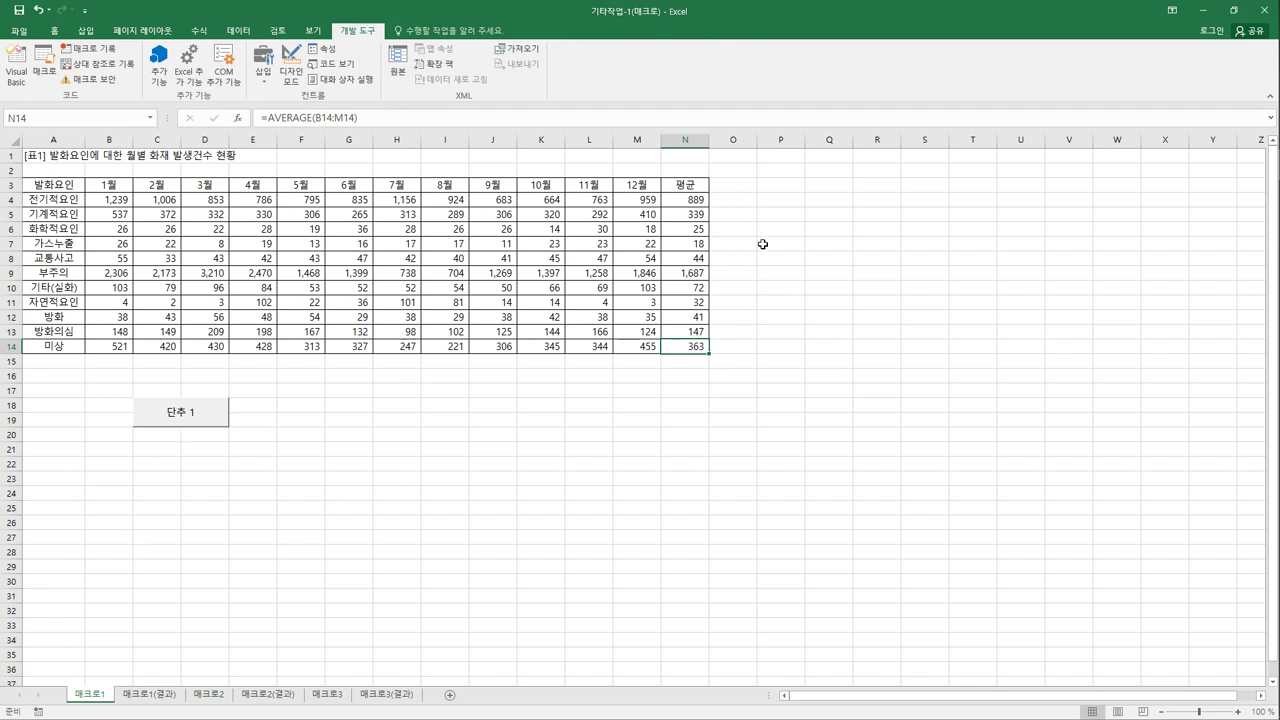
Clear the averages in N4:N14 and run the 평균 macro from the button to test it.
drag(697, 208, 695, 350)
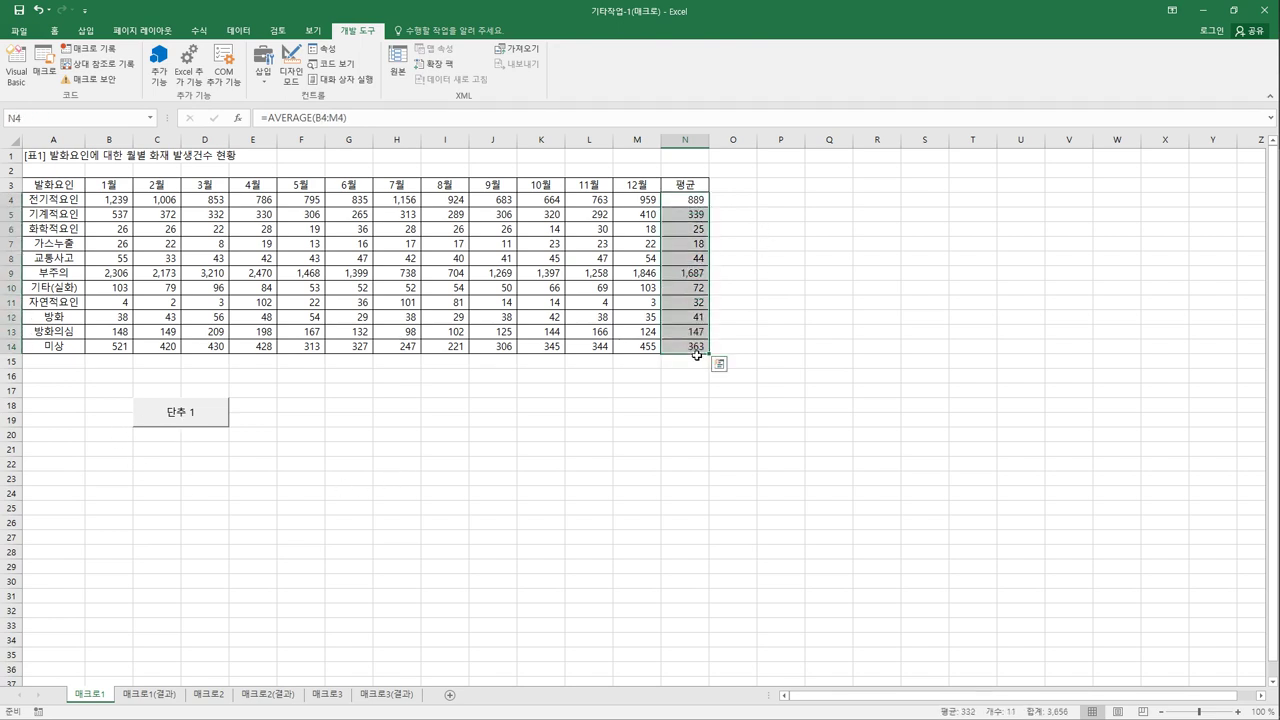
key(Delete)
click(693, 438)
click(213, 424)
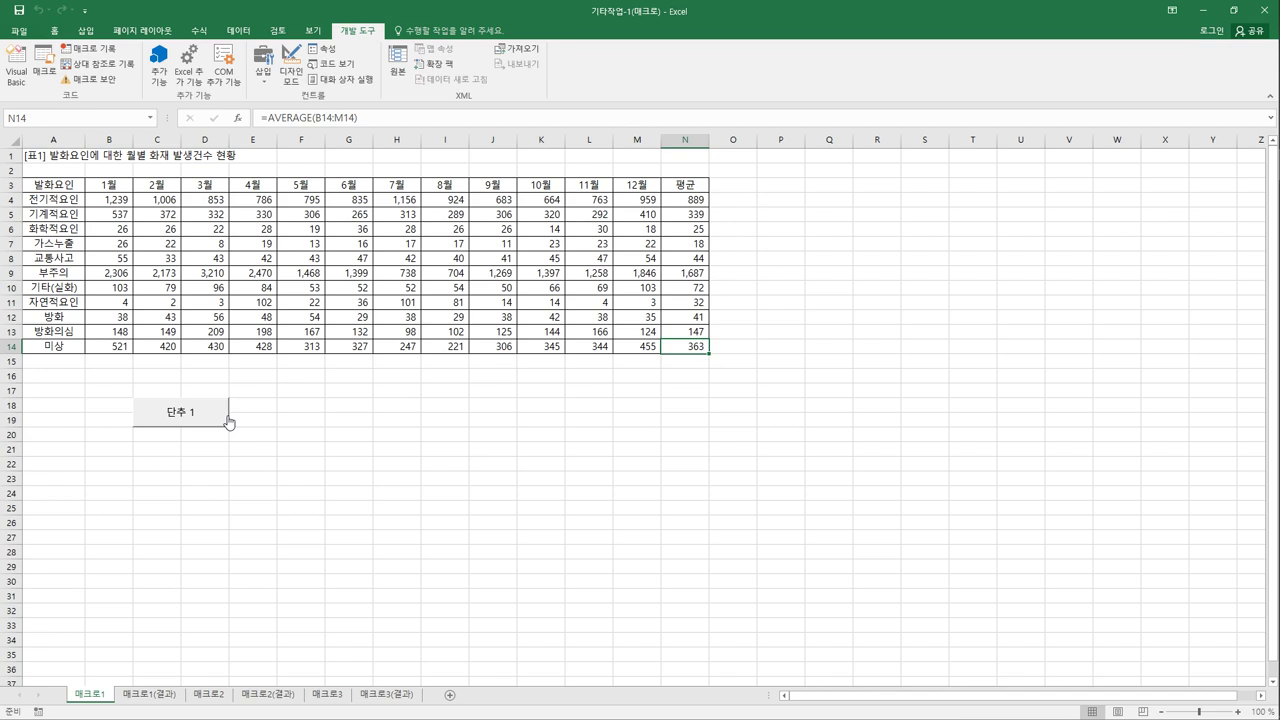
Replace the button's label with 평균.
right_click(172, 426)
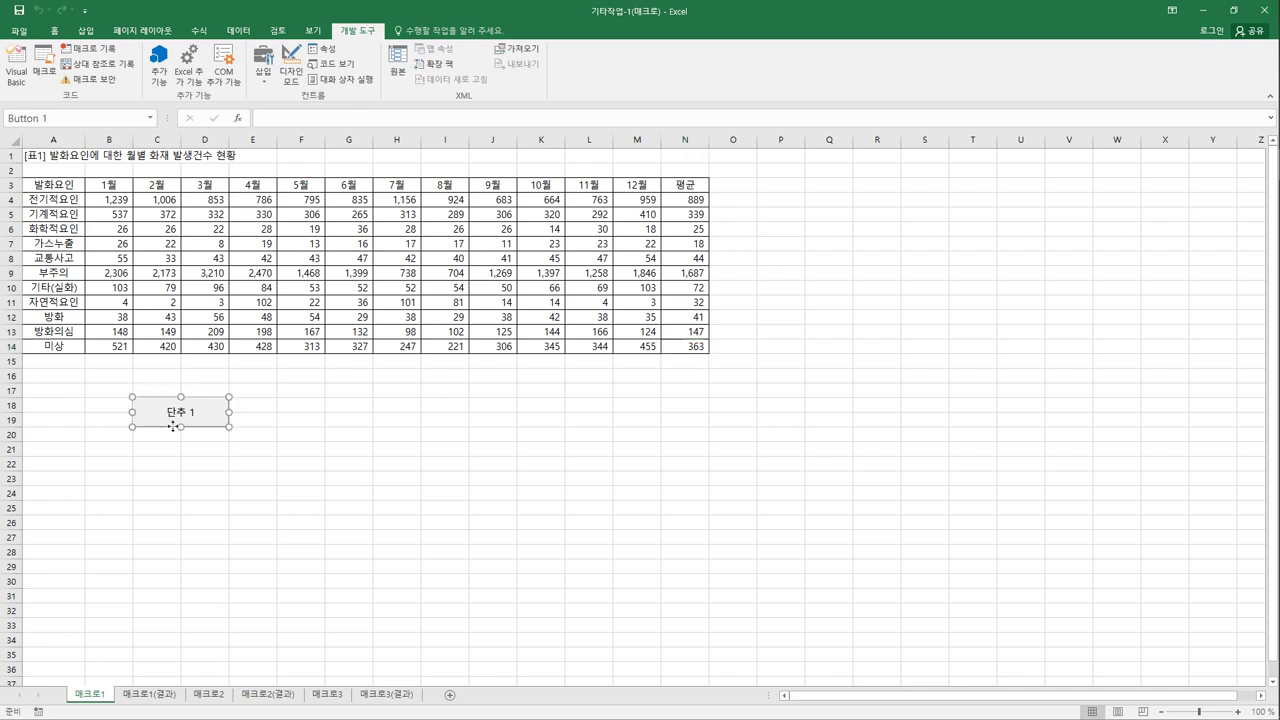
key(Escape)
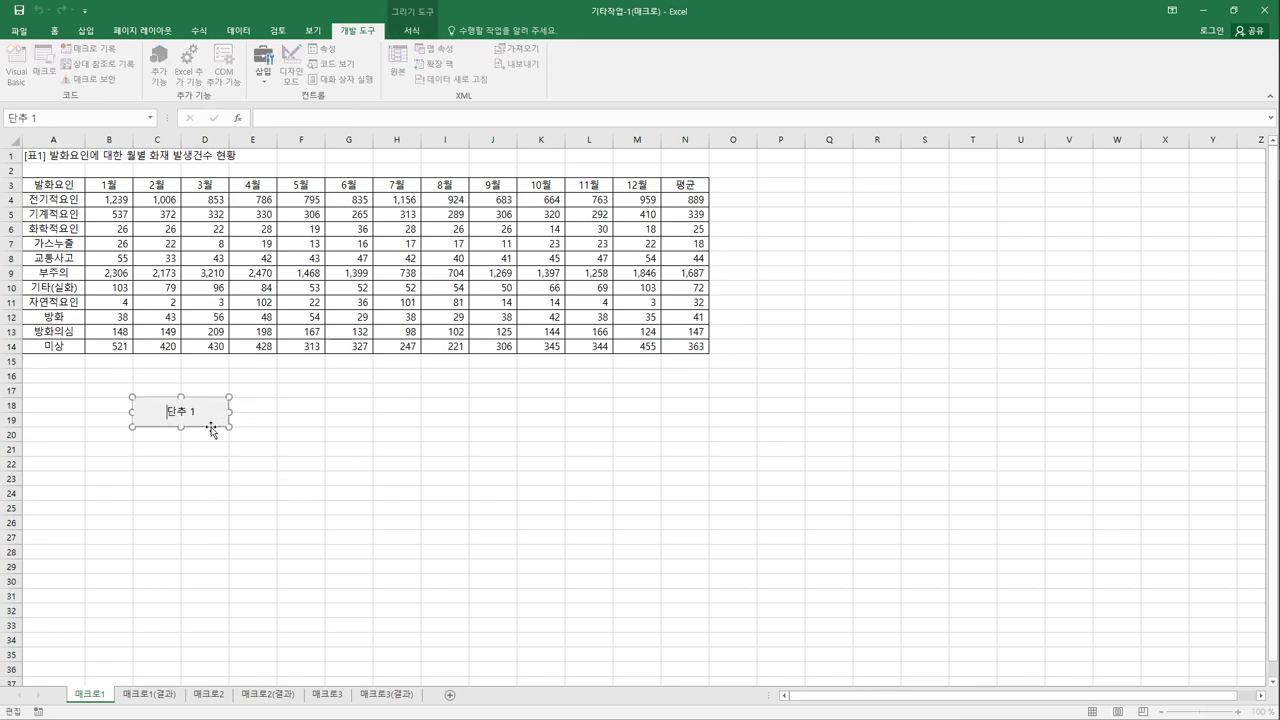
key(Delete)
key(Delete)
key(Delete)
key(Delete)
text(평균)
click(256, 497)
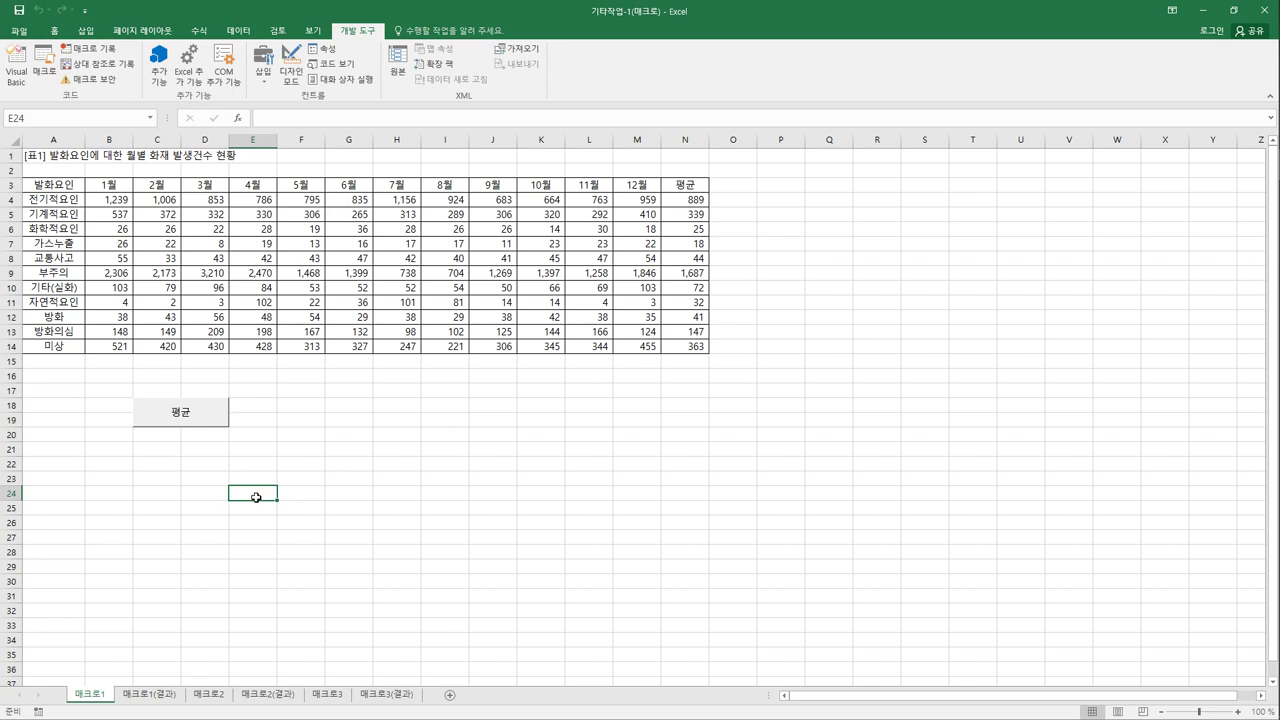
click(312, 466)
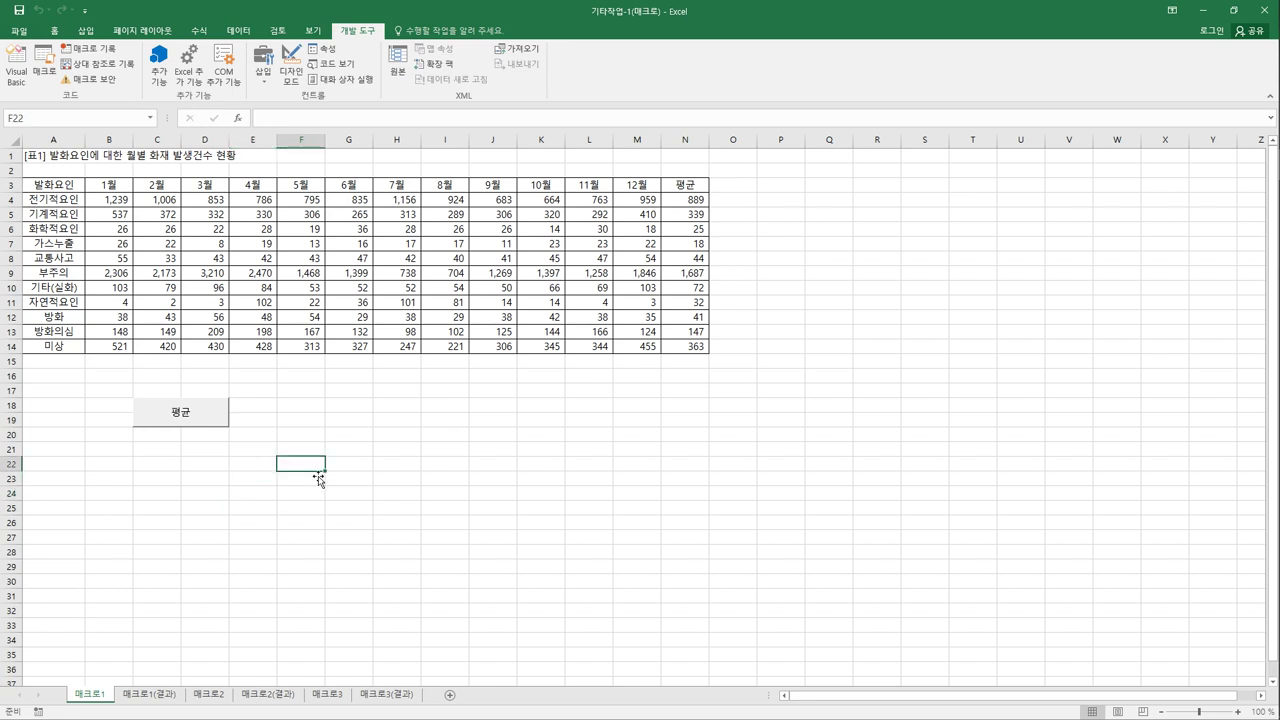
Draw a rectangle shape and fit it to cells F18:G19, about 1.16 cm high and 3.81 cm wide.
click(80, 32)
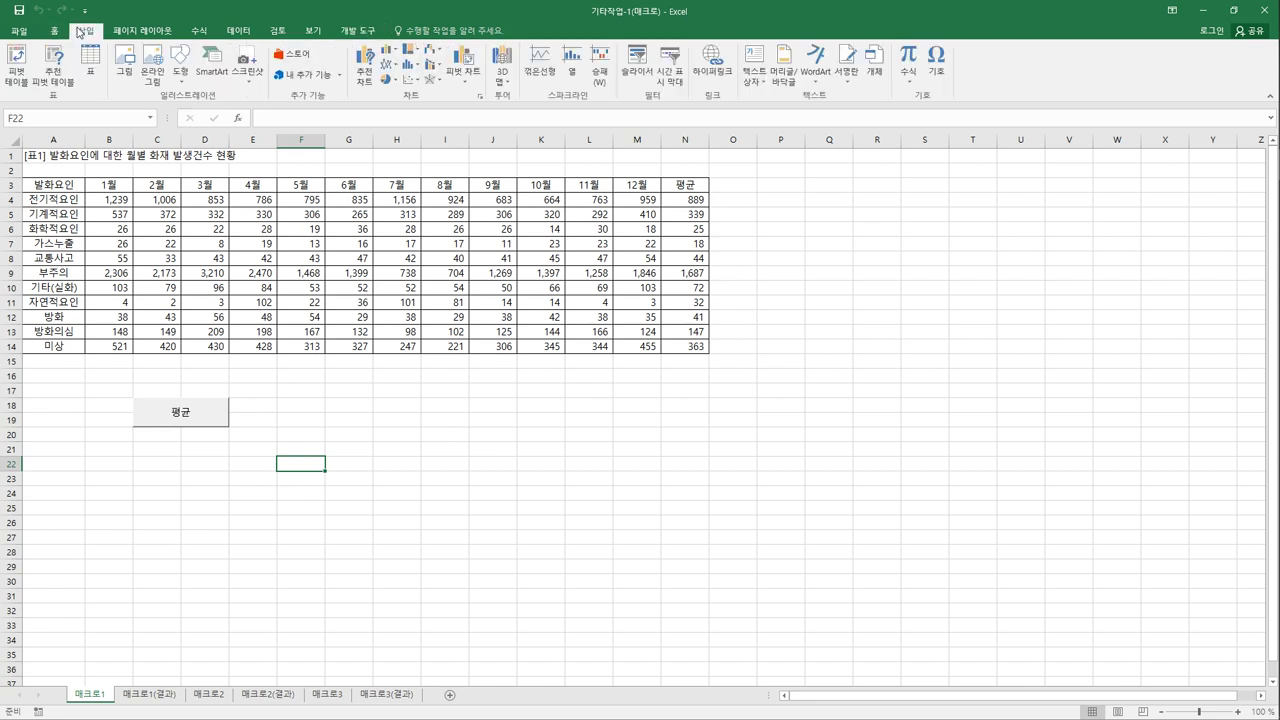
click(180, 62)
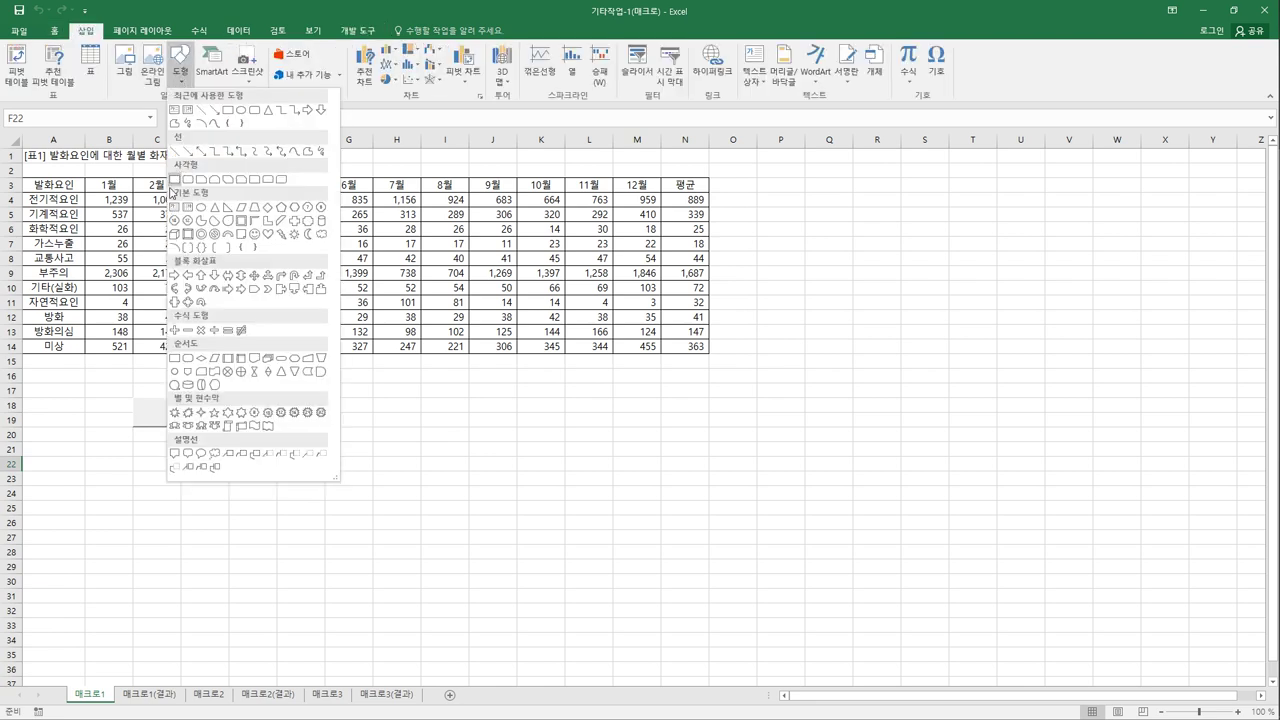
click(176, 182)
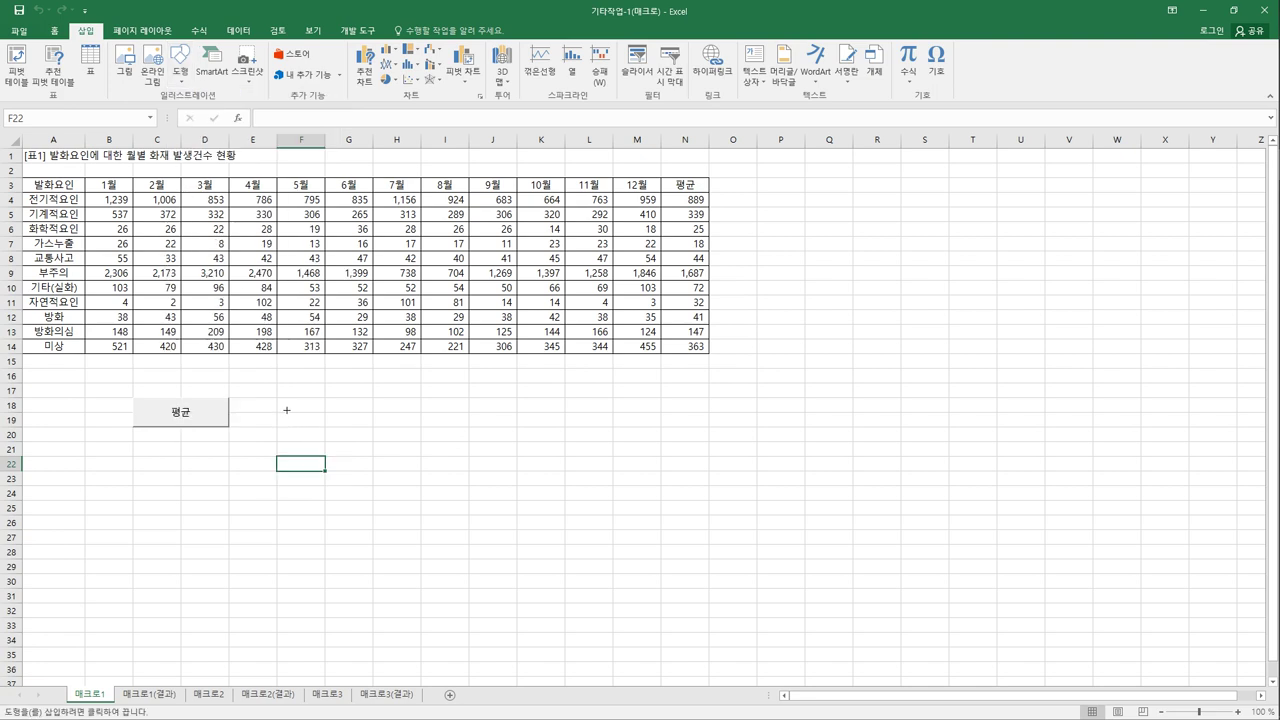
drag(281, 401, 345, 437)
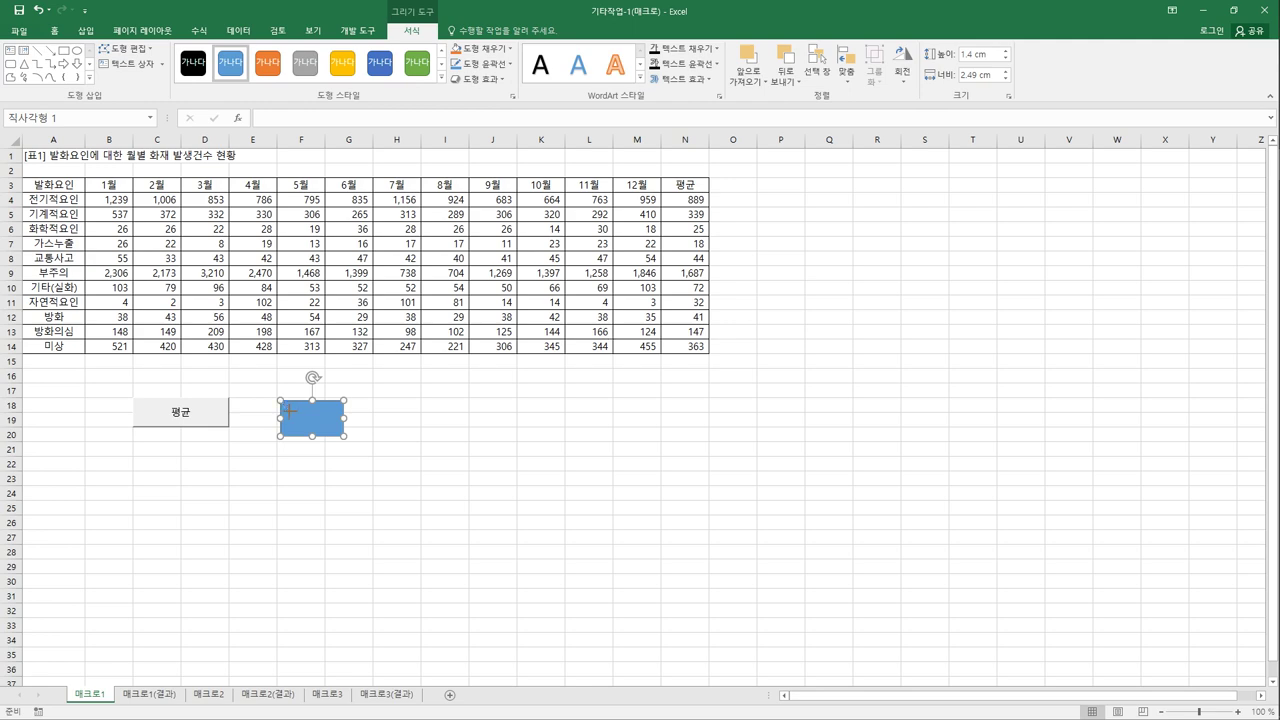
drag(282, 402, 276, 397)
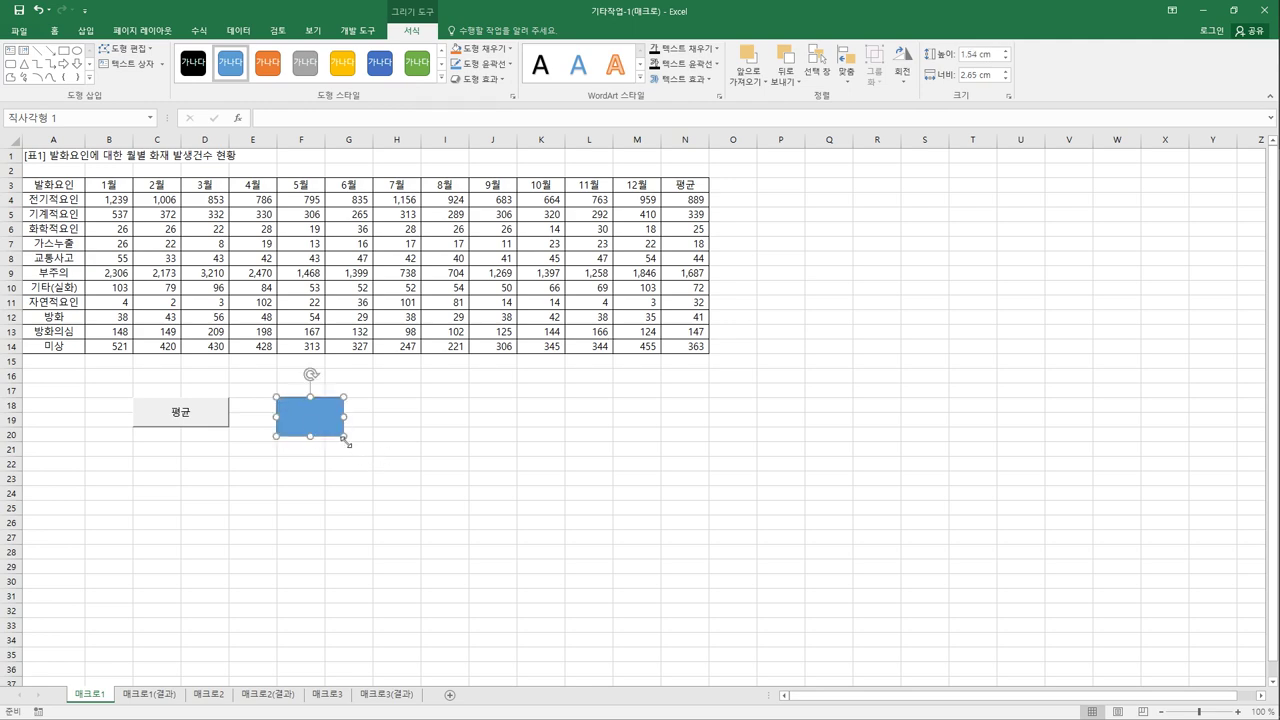
drag(345, 437, 373, 427)
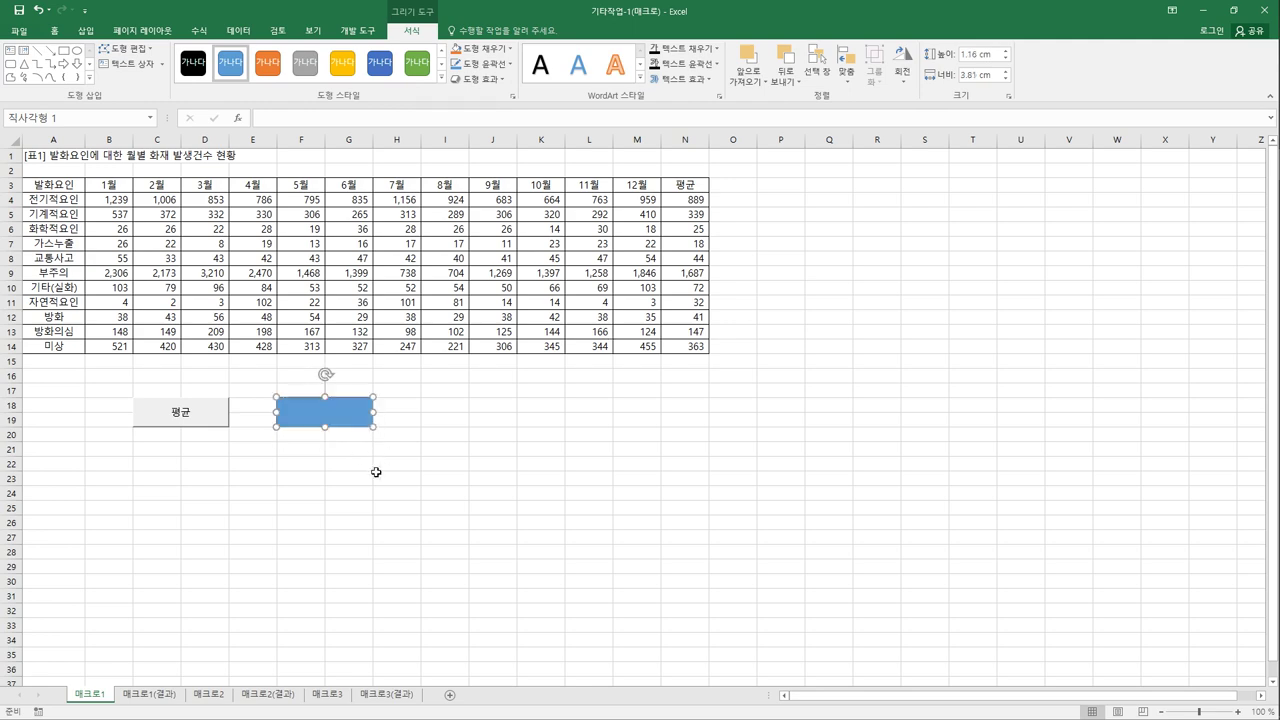
Assign a new macro named 서식 to the rectangle and start recording it in the current workbook.
right_click(327, 410)
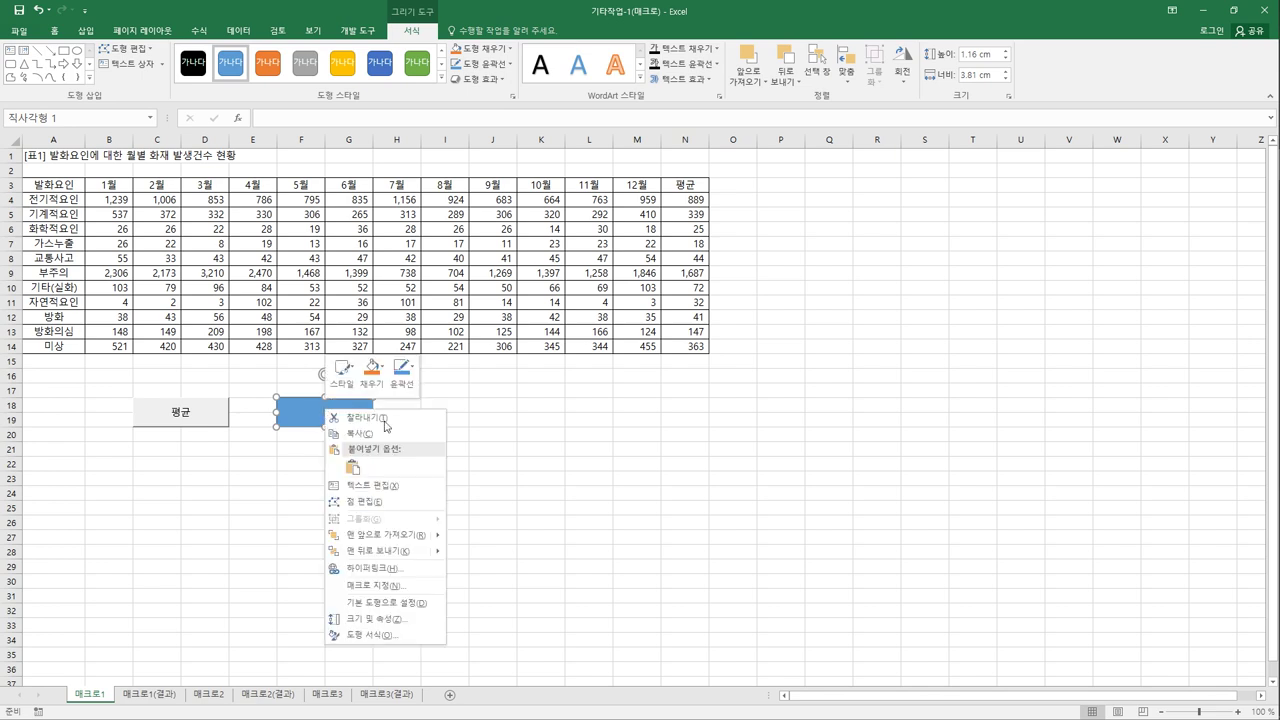
click(412, 588)
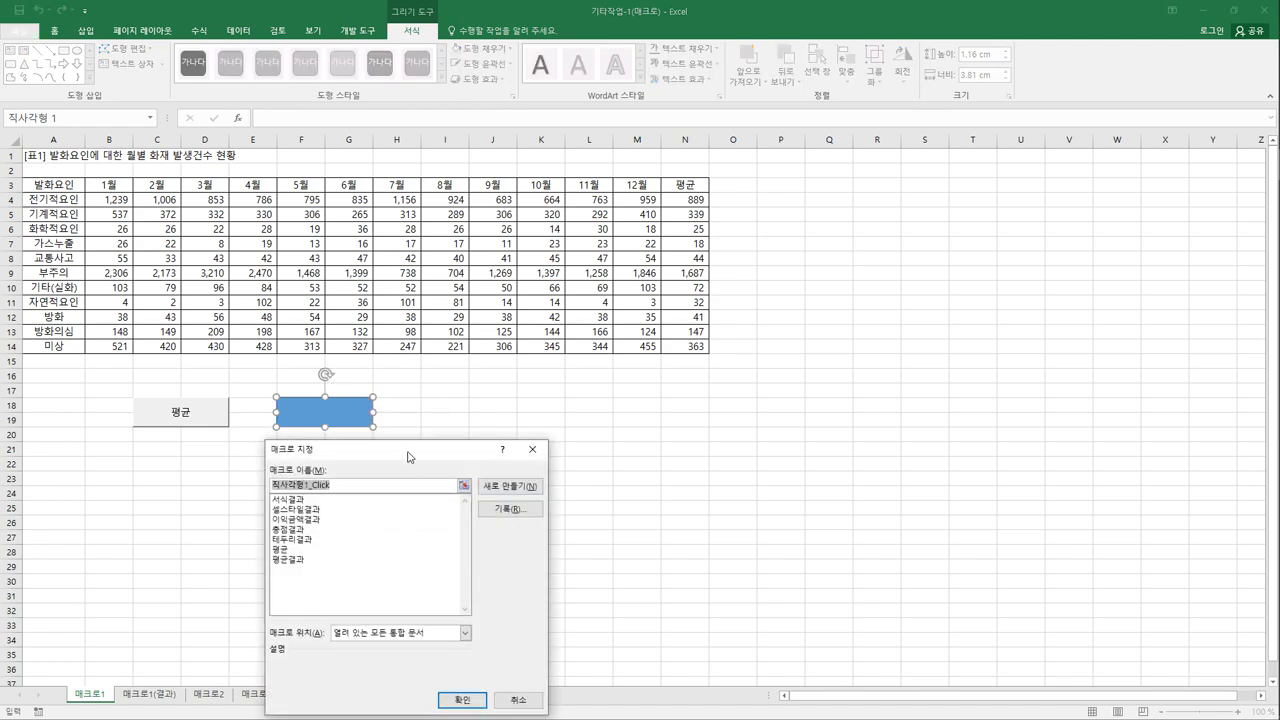
drag(408, 457, 621, 304)
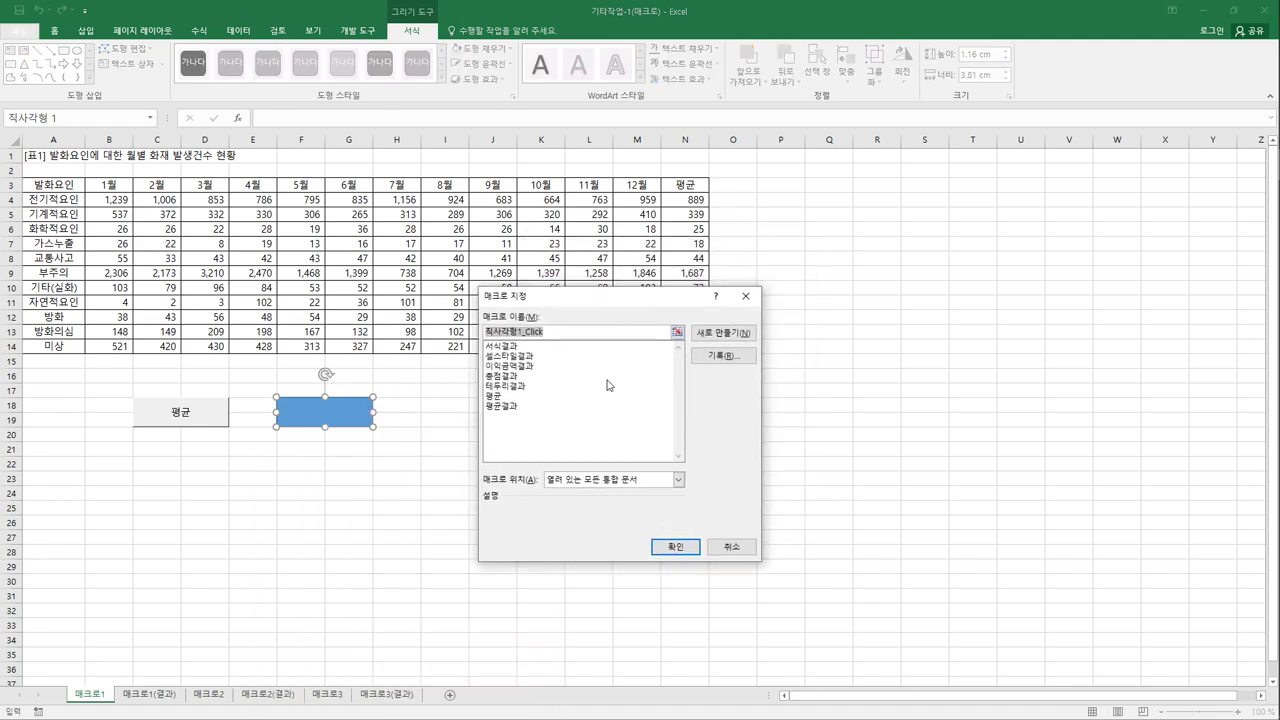
text(서식)
click(720, 356)
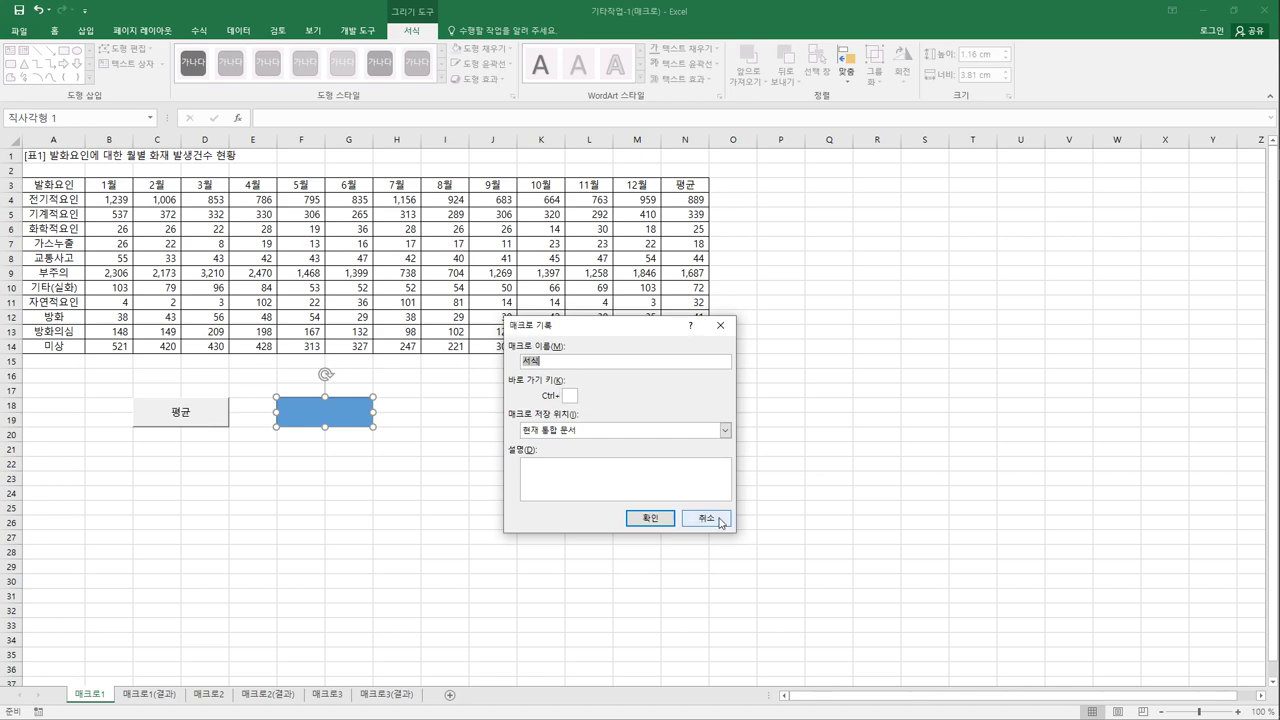
click(651, 520)
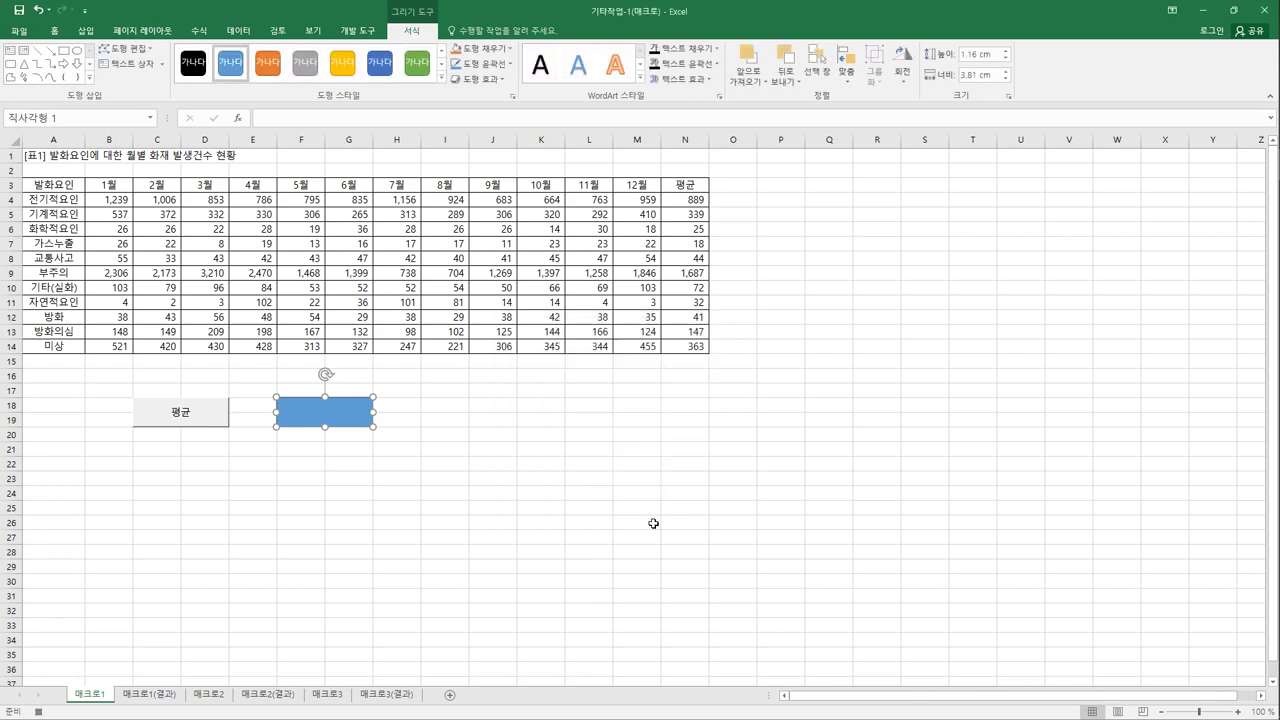
Fill the 1월 and 3월 columns, B3:B14 and D3:D14, with the standard blue colour.
click(105, 187)
drag(348, 190, 116, 353)
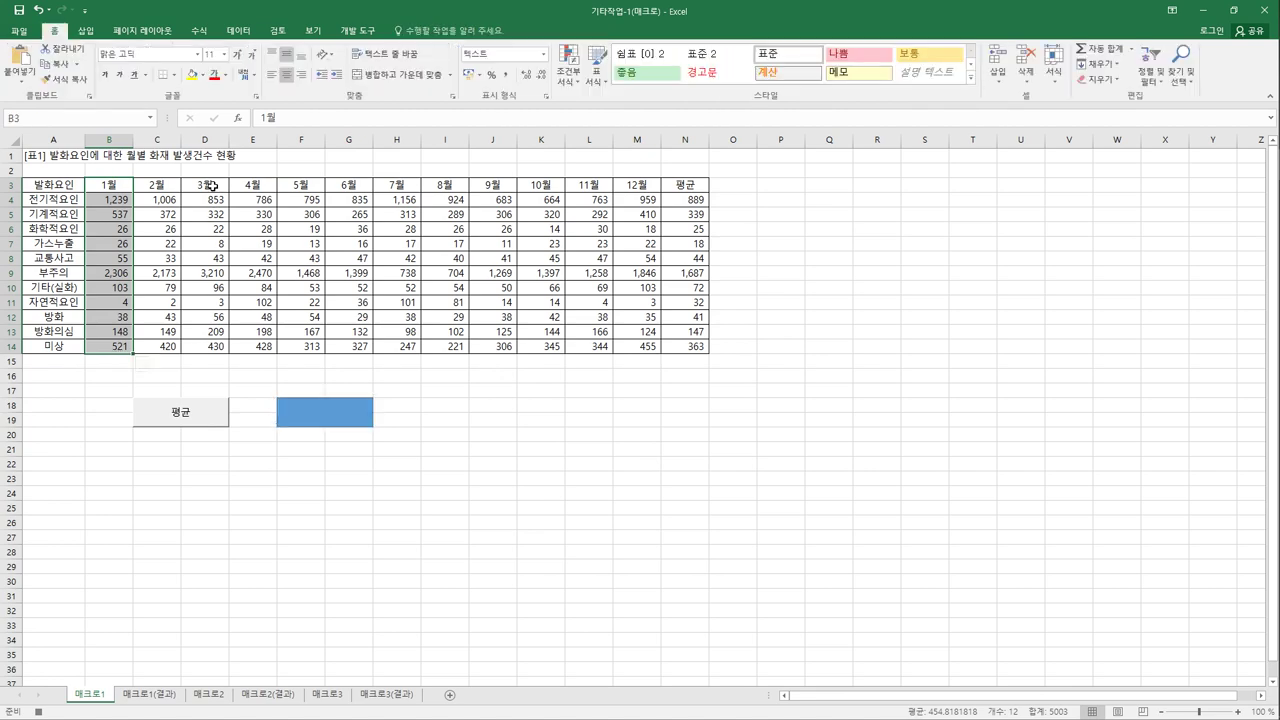
drag(215, 192, 215, 350)
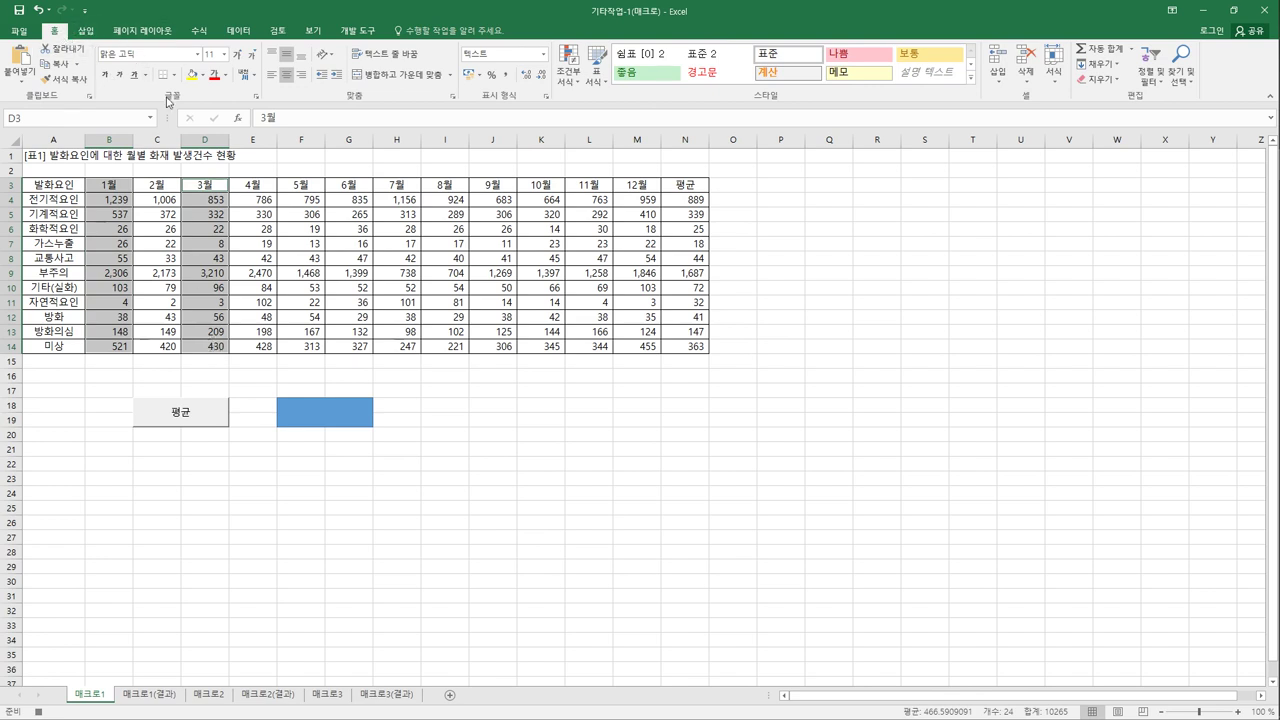
click(202, 76)
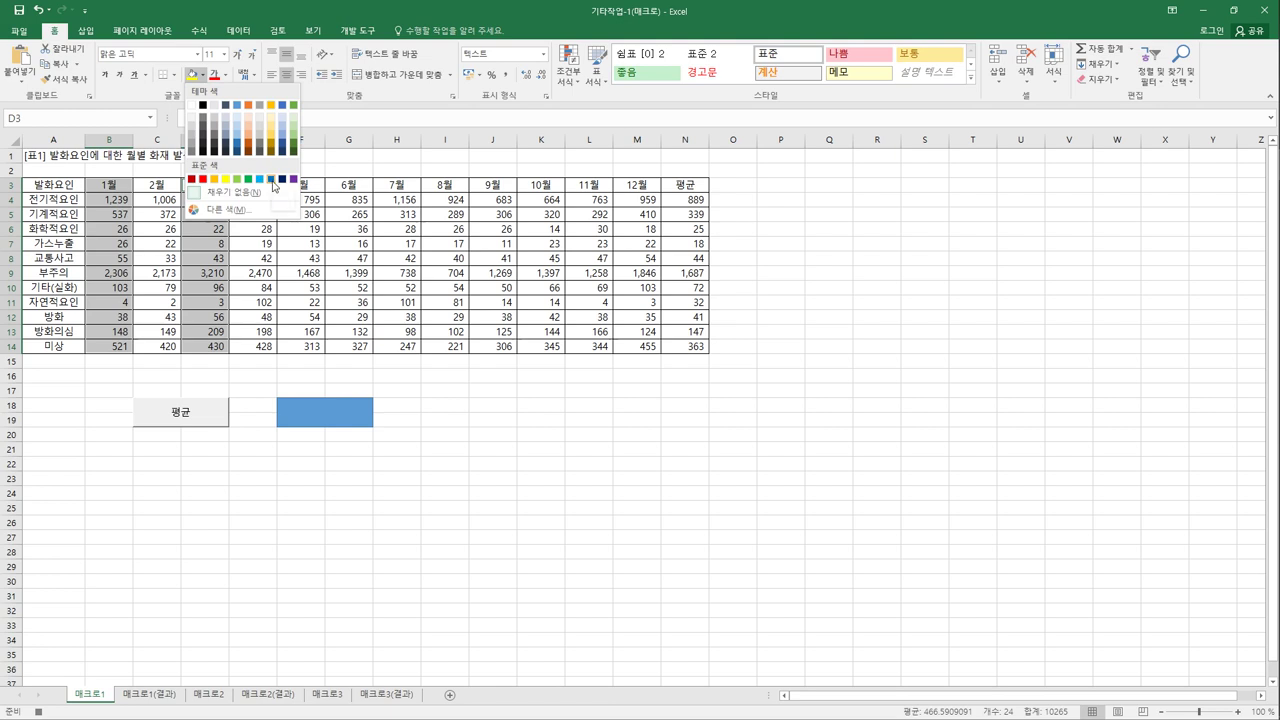
click(272, 180)
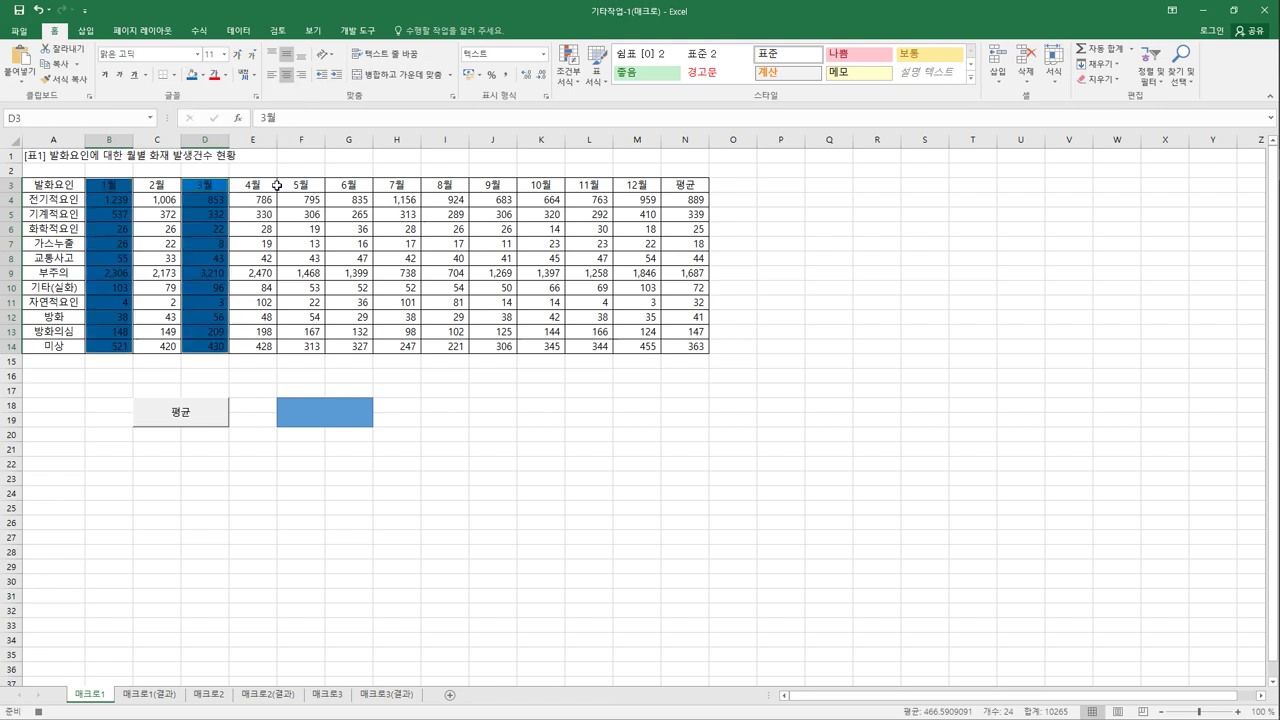
Select cell D14 and stop recording the 서식 macro.
click(217, 349)
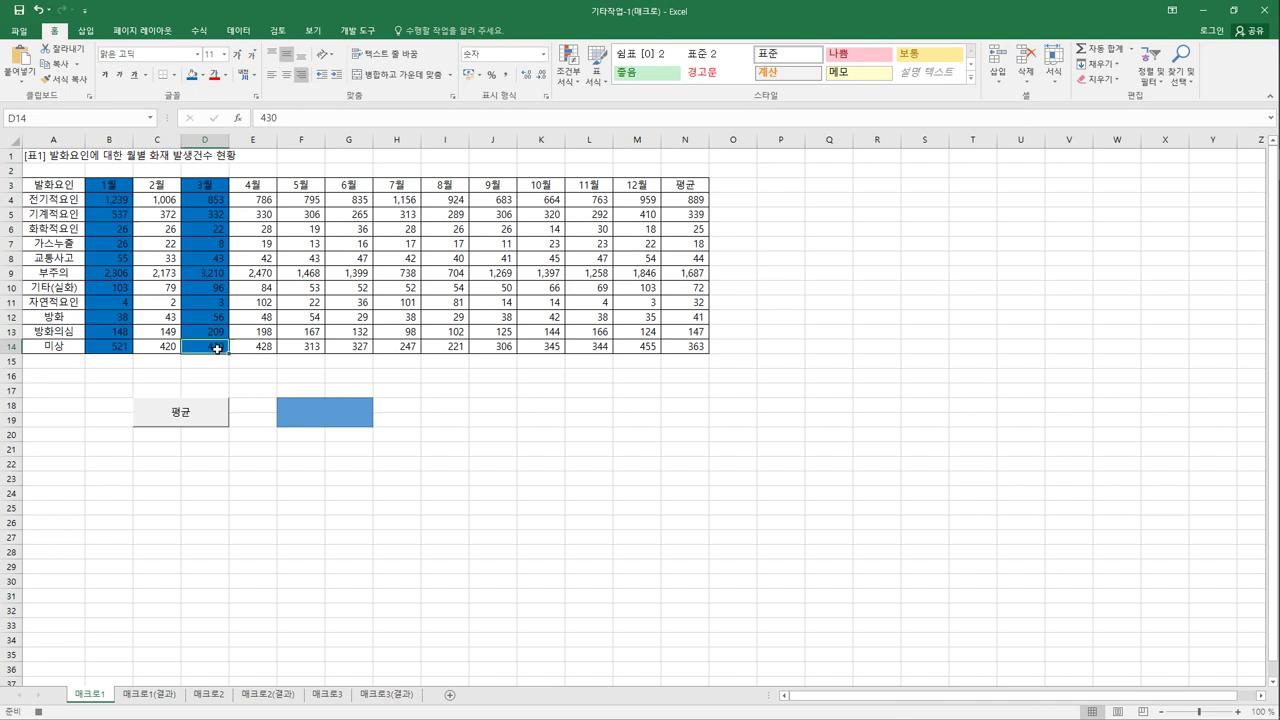
click(348, 28)
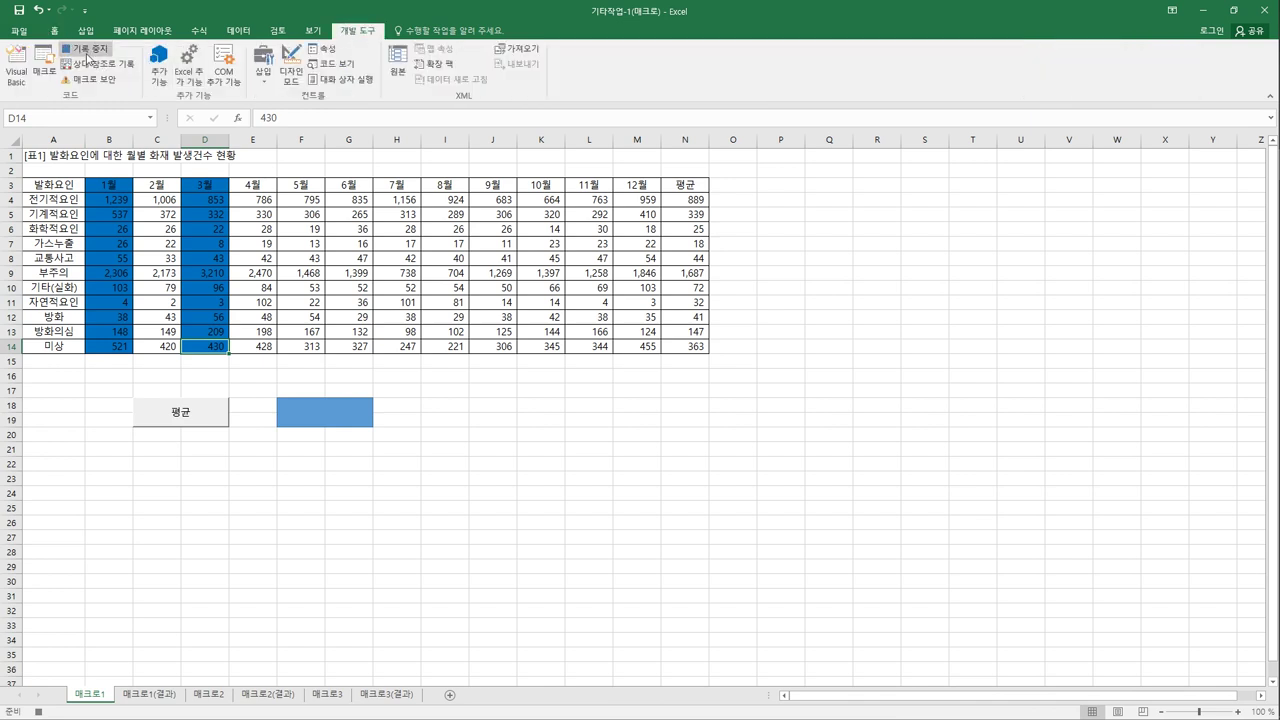
click(88, 50)
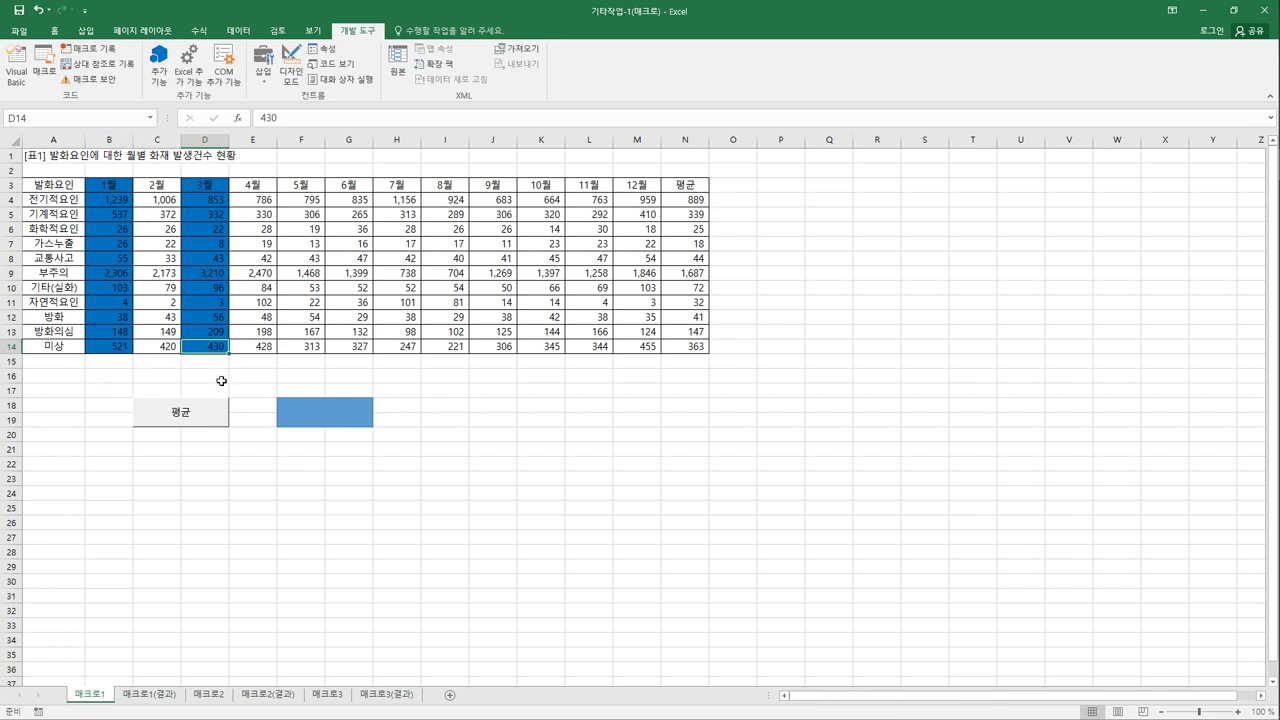
Remove the fill from B3:D14 and run the 서식 macro from the rectangle to test it.
click(462, 449)
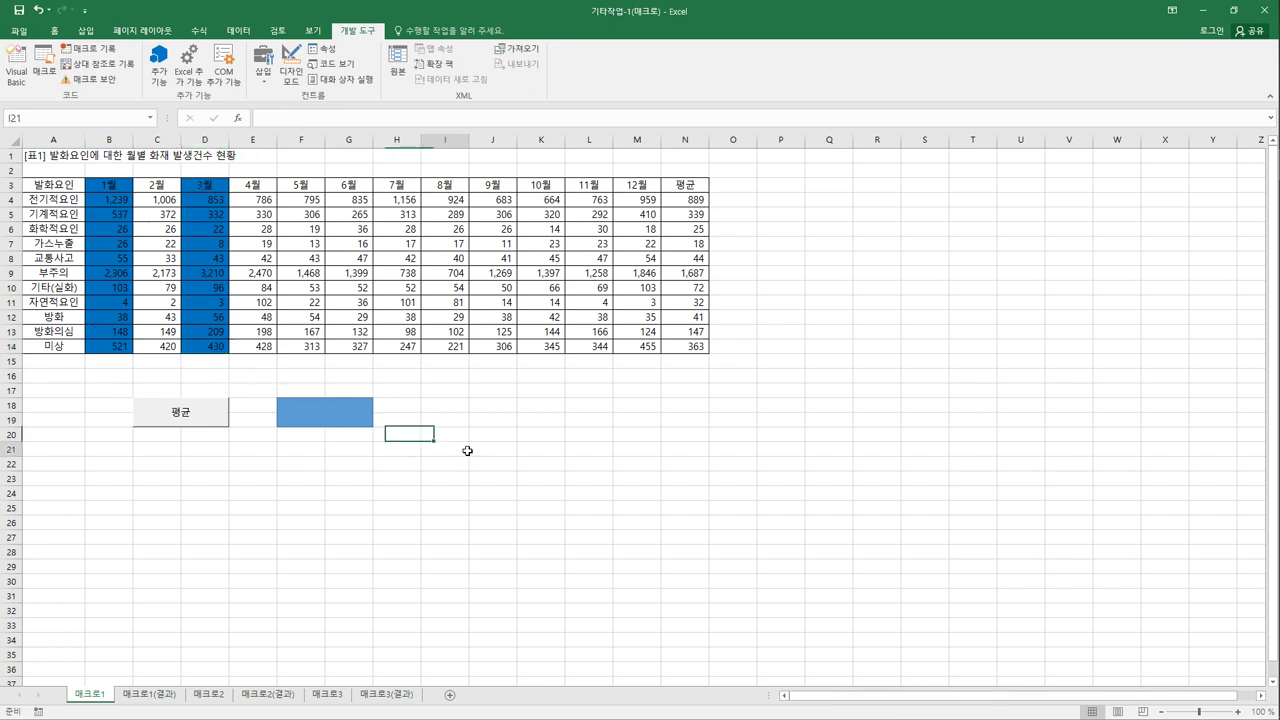
drag(105, 185, 205, 346)
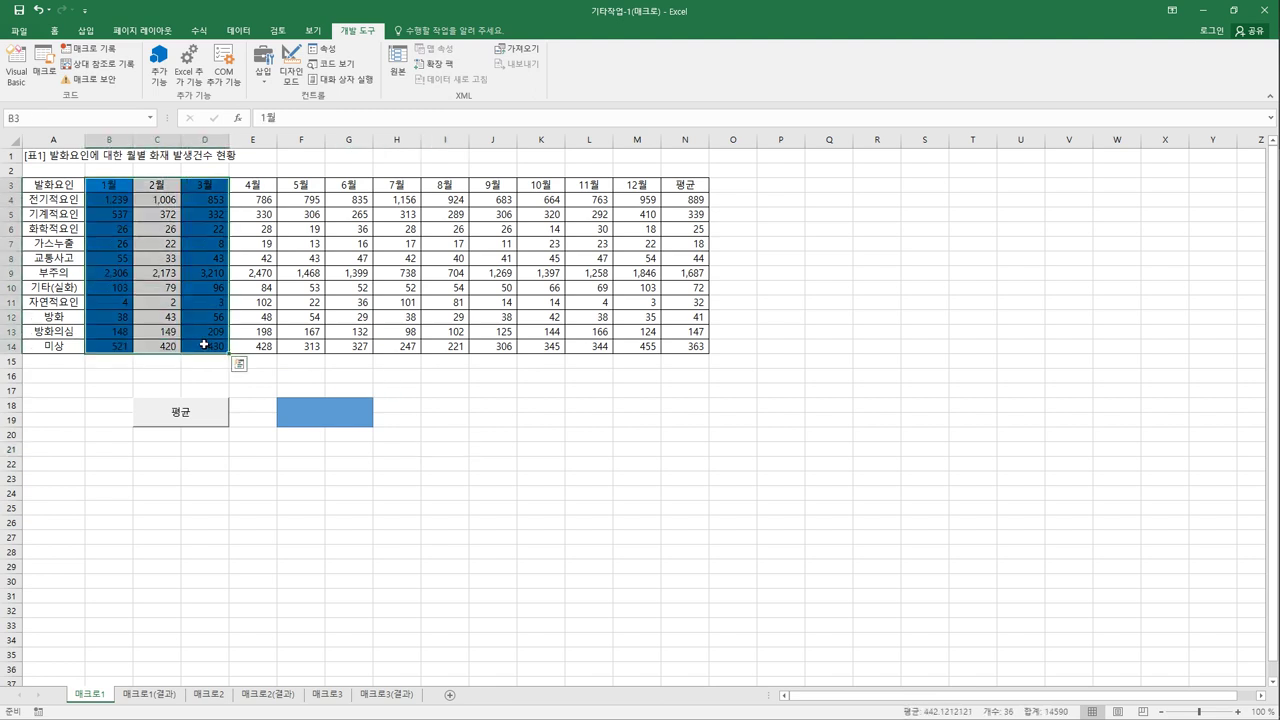
click(54, 30)
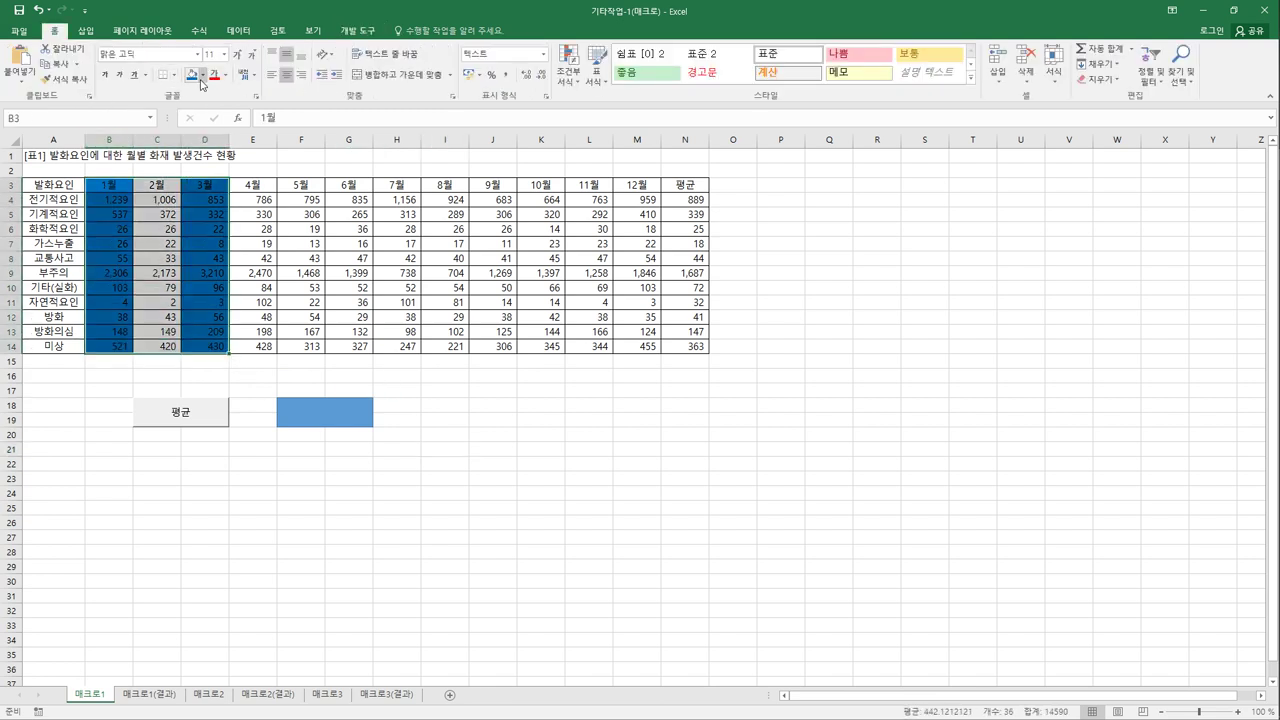
click(202, 76)
click(230, 192)
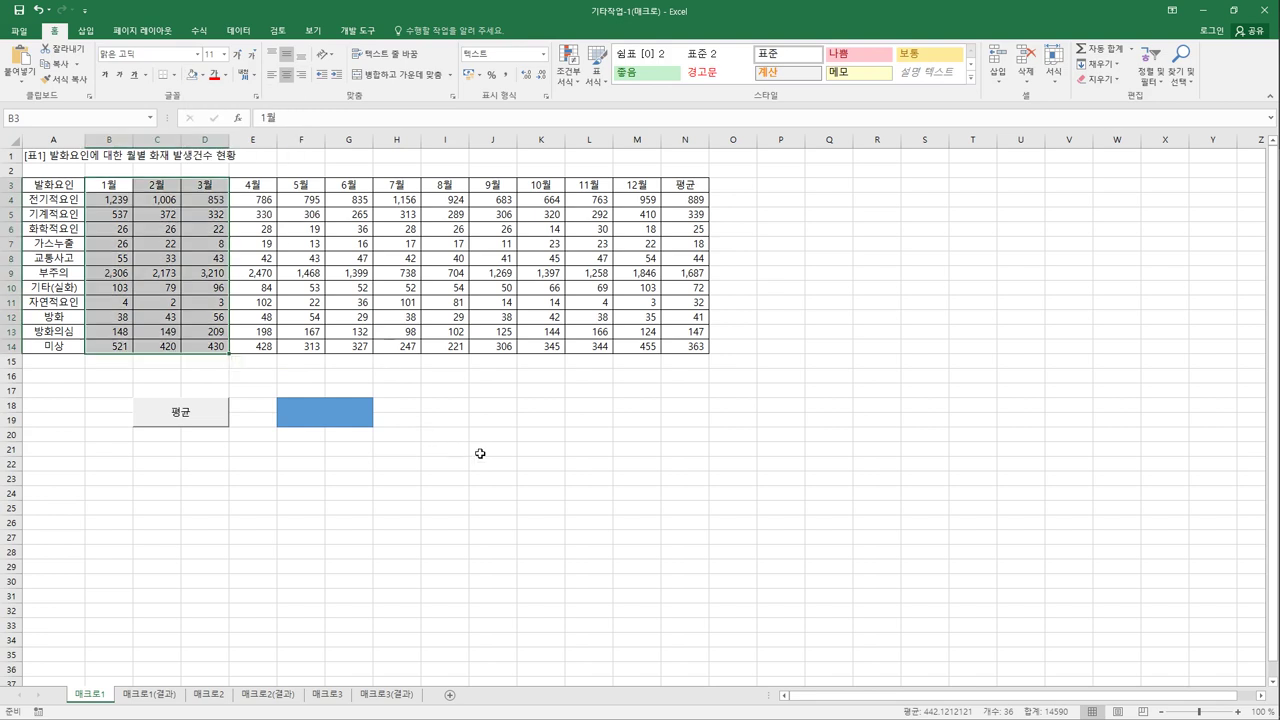
click(480, 449)
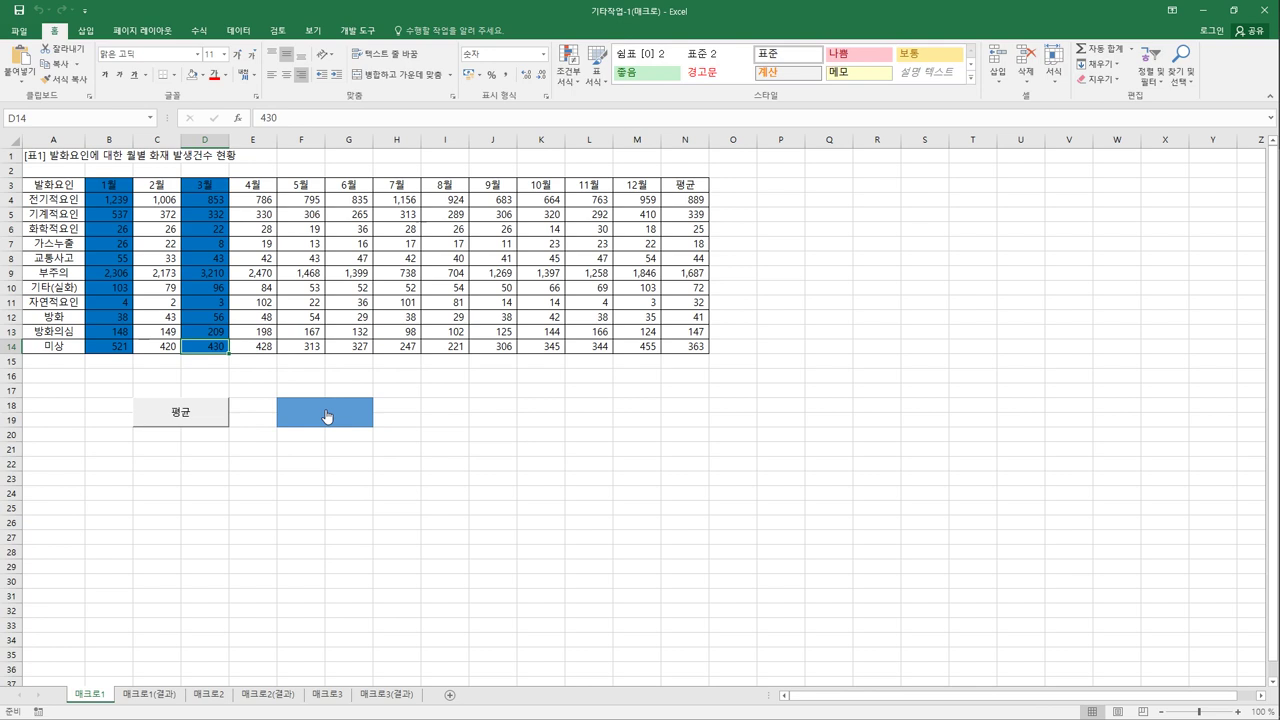
Add the text 서식 to the rectangle shape.
right_click(322, 409)
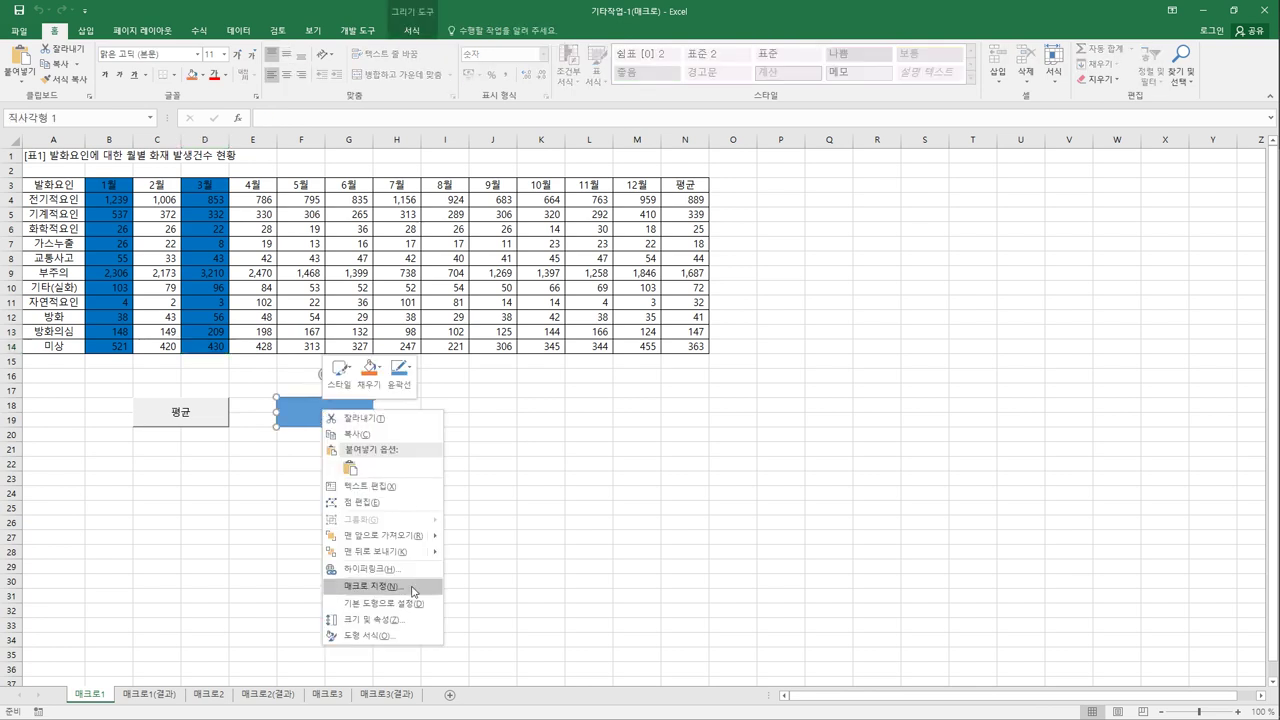
click(410, 487)
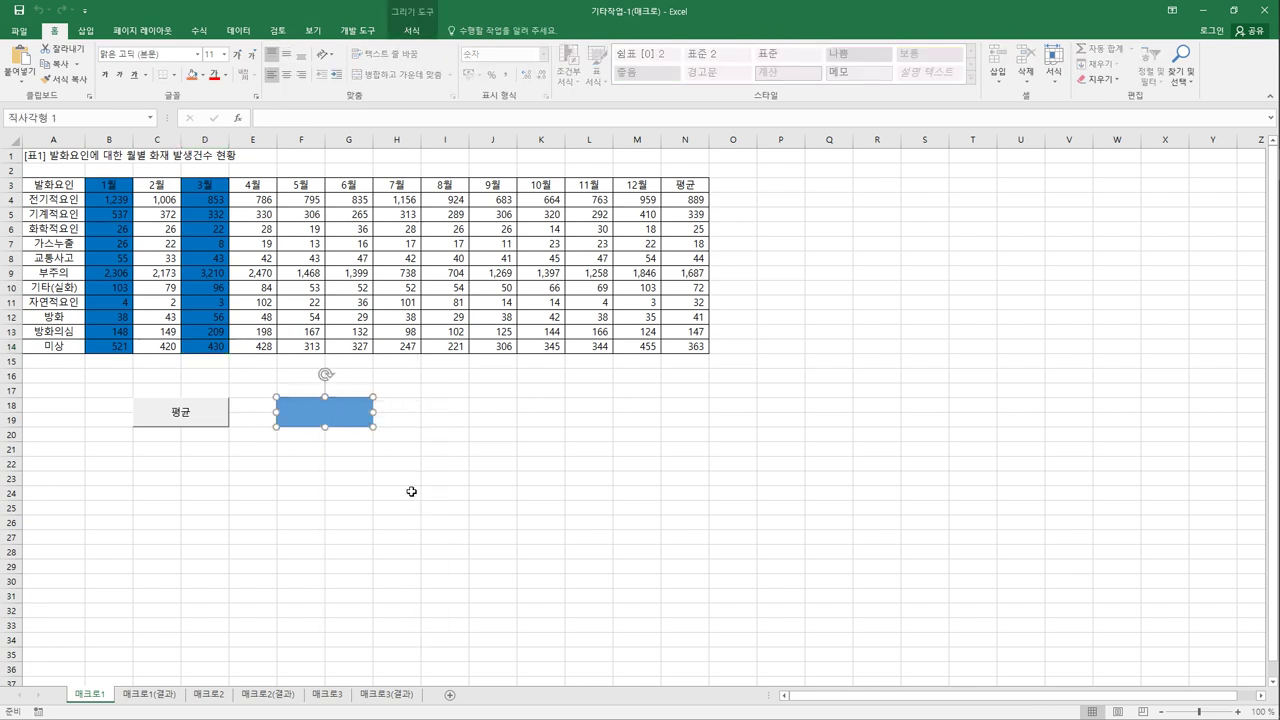
text(서ㅅ)
click(411, 491)
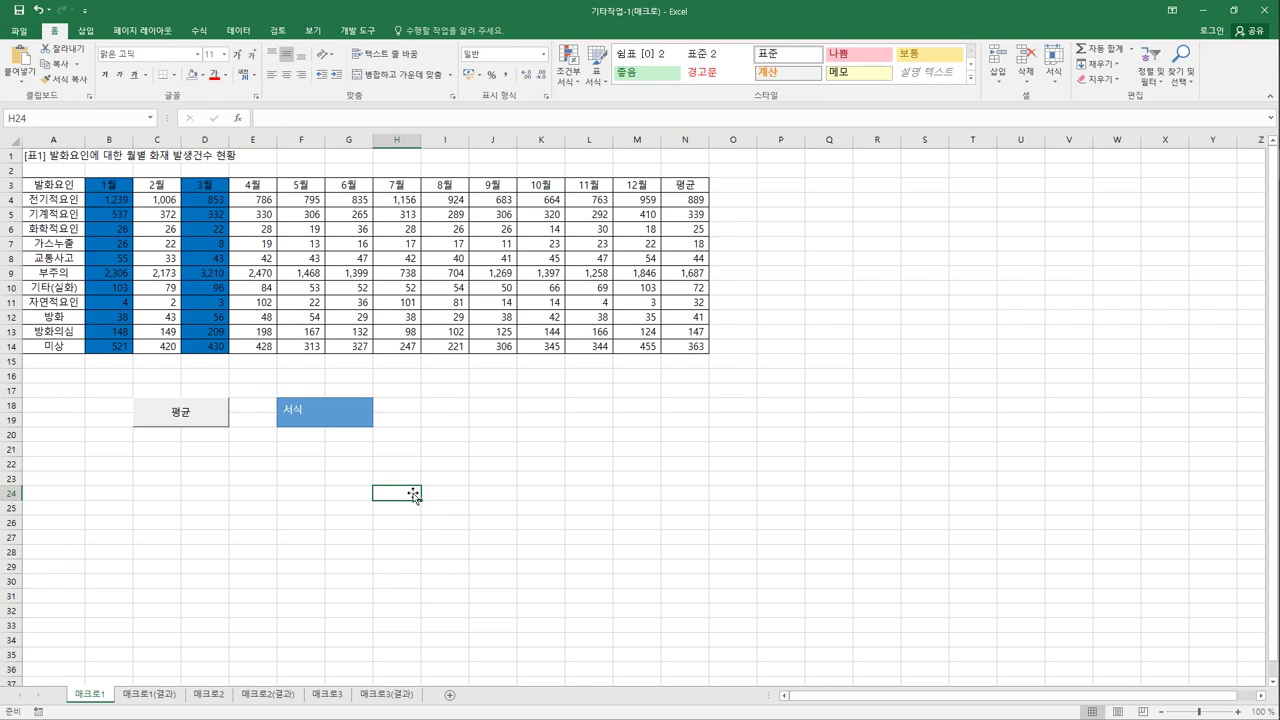
Open sheet 매크로2 and draw a form-control button over cells A10:B11.
click(208, 693)
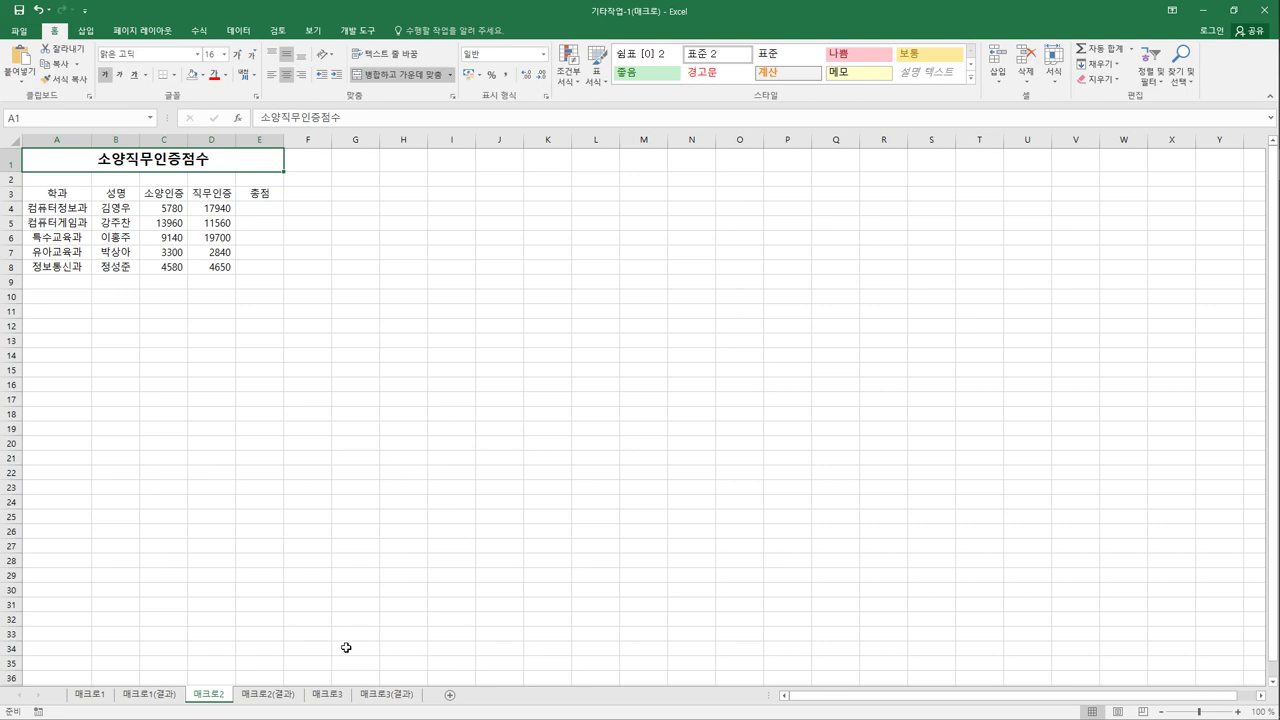
click(336, 694)
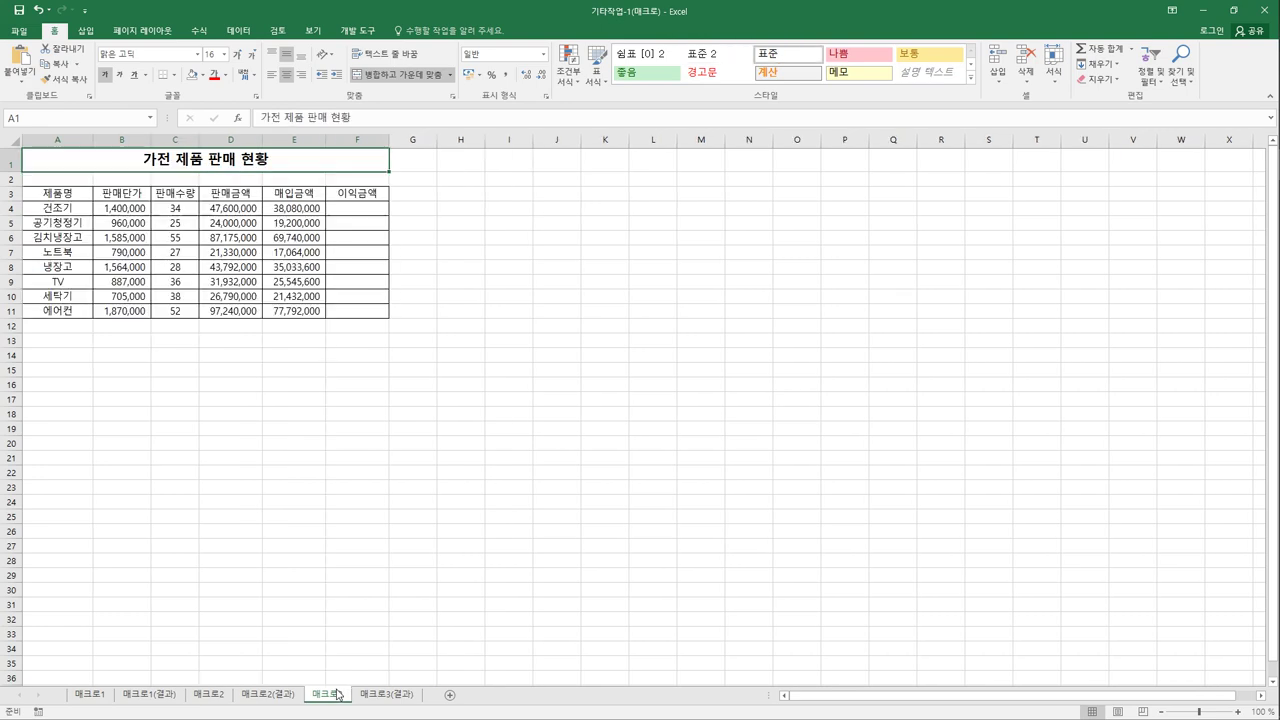
click(209, 694)
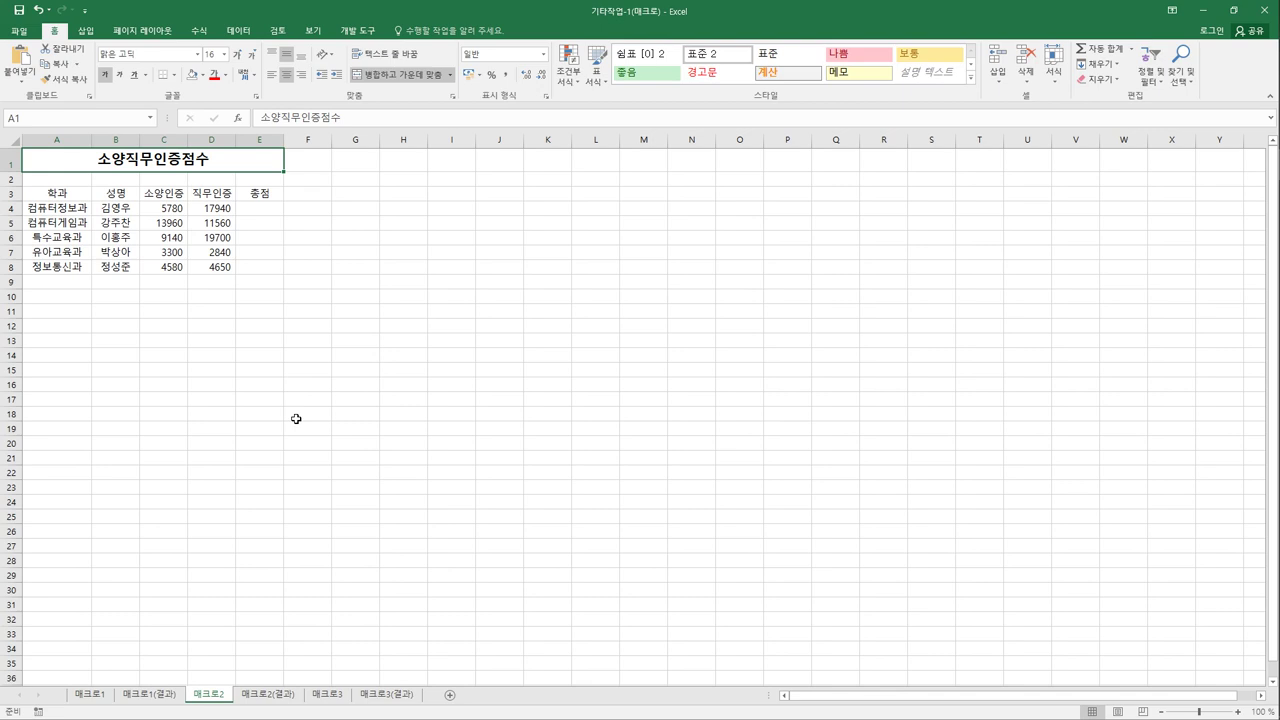
click(383, 342)
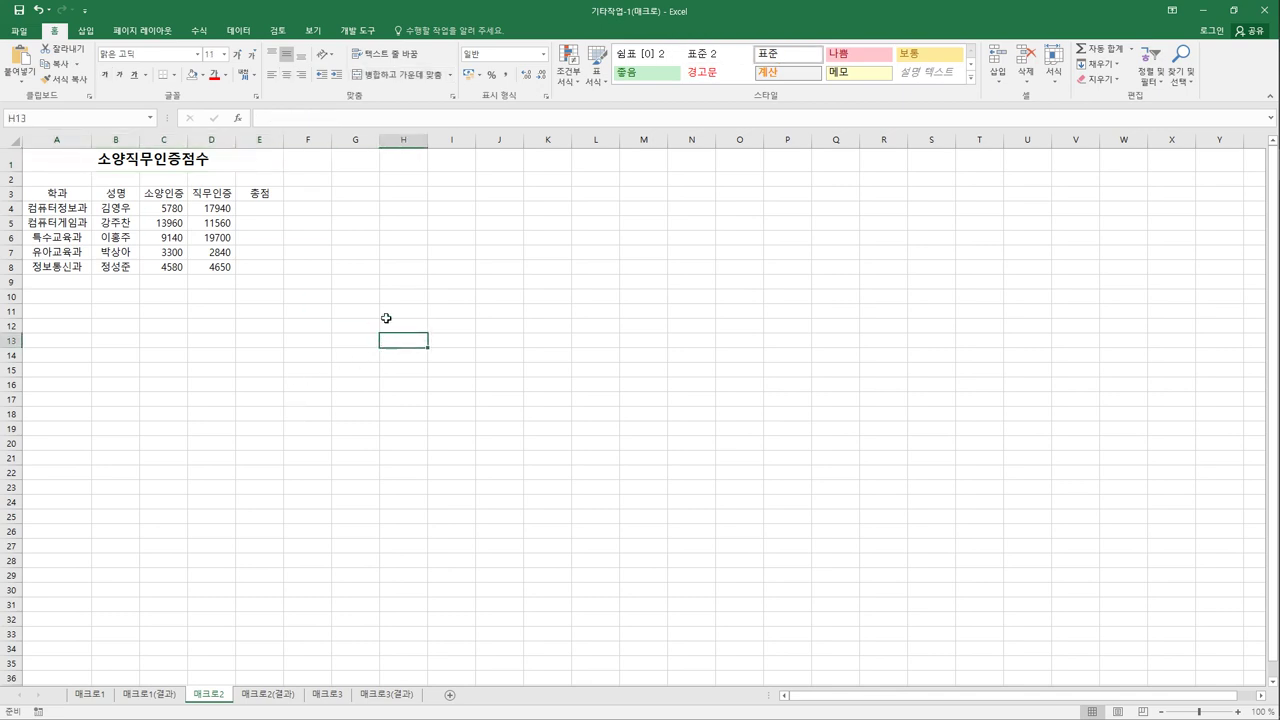
click(357, 30)
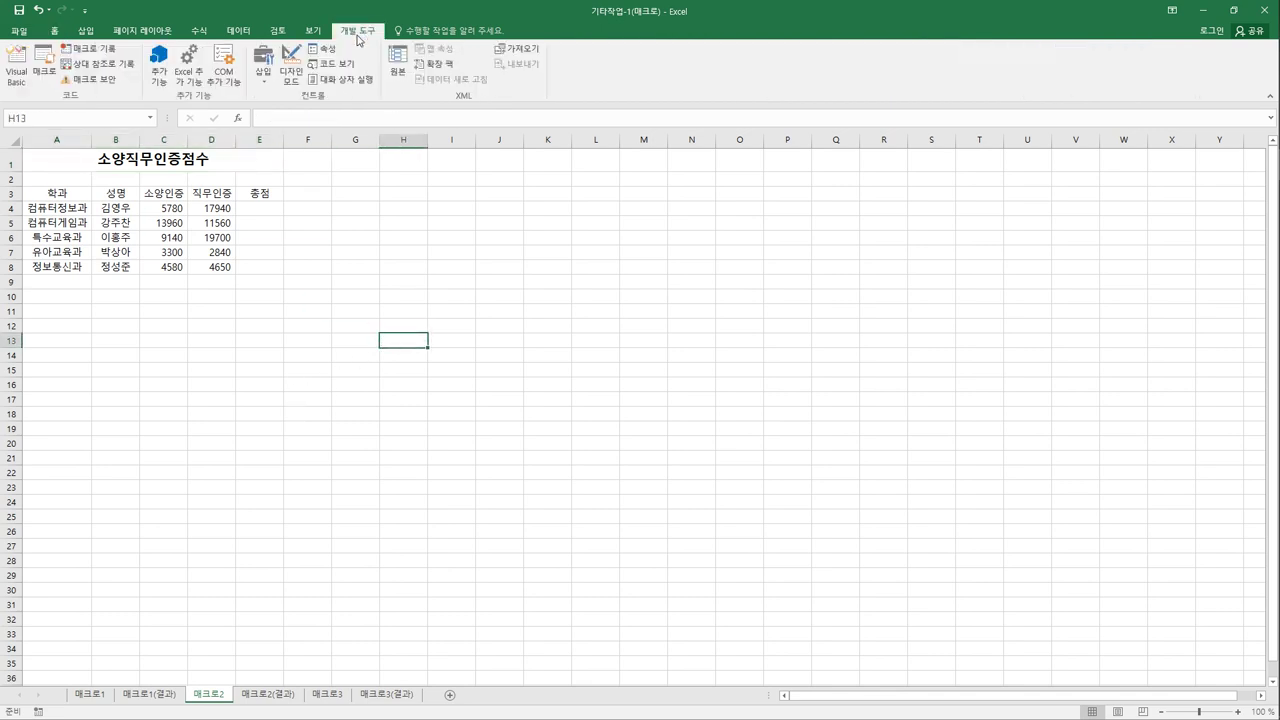
click(264, 70)
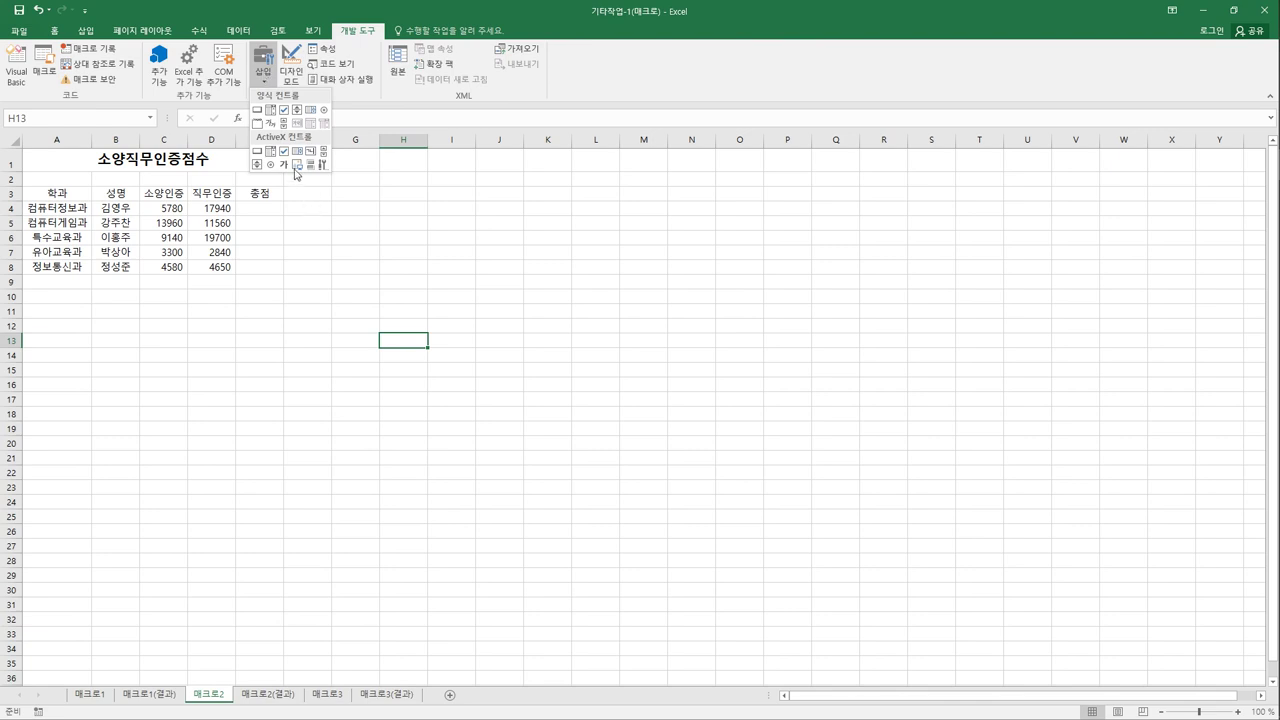
click(257, 109)
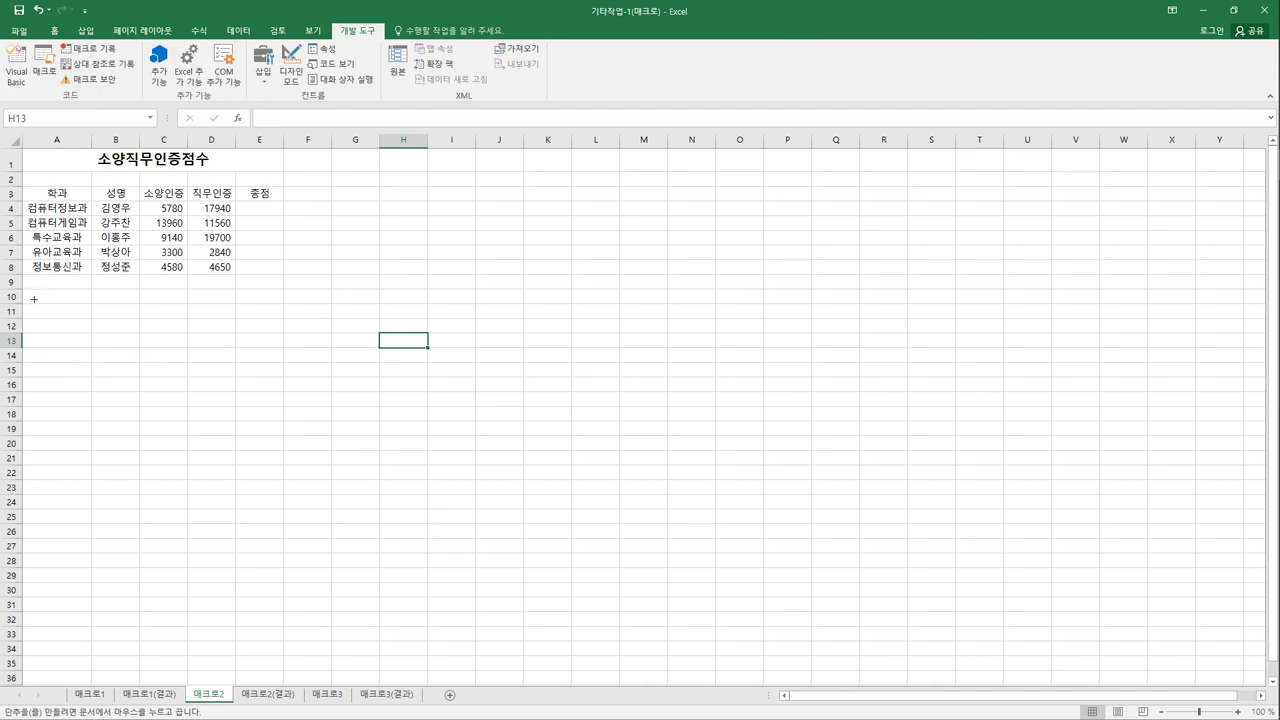
drag(33, 298, 126, 320)
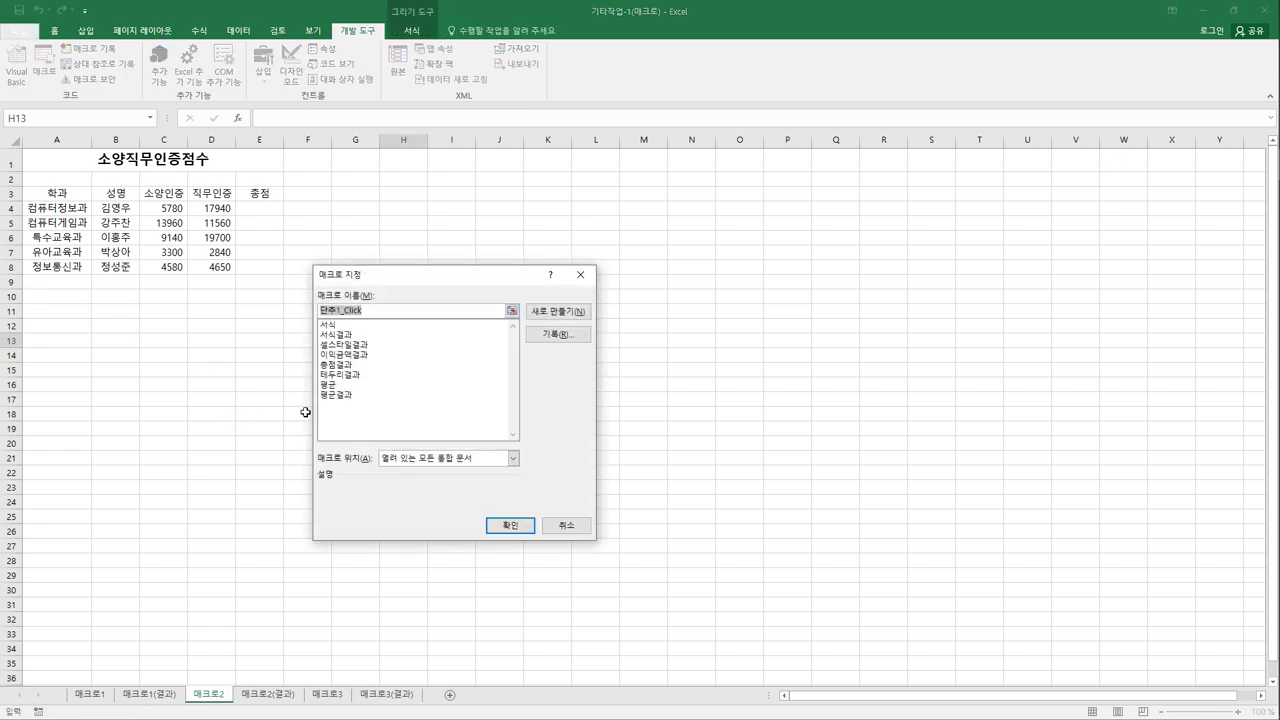
Assign a new macro named 총점 to the button and start recording it in the current workbook.
text(총점)
click(578, 336)
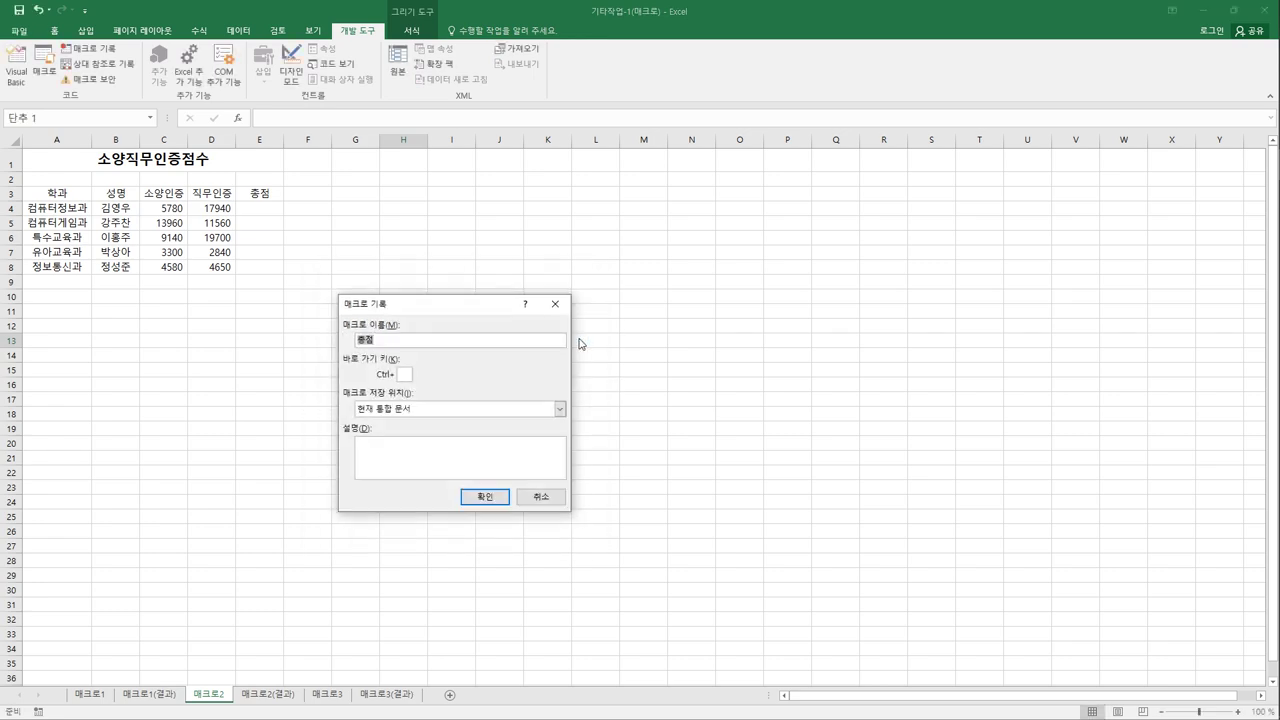
drag(477, 314, 563, 184)
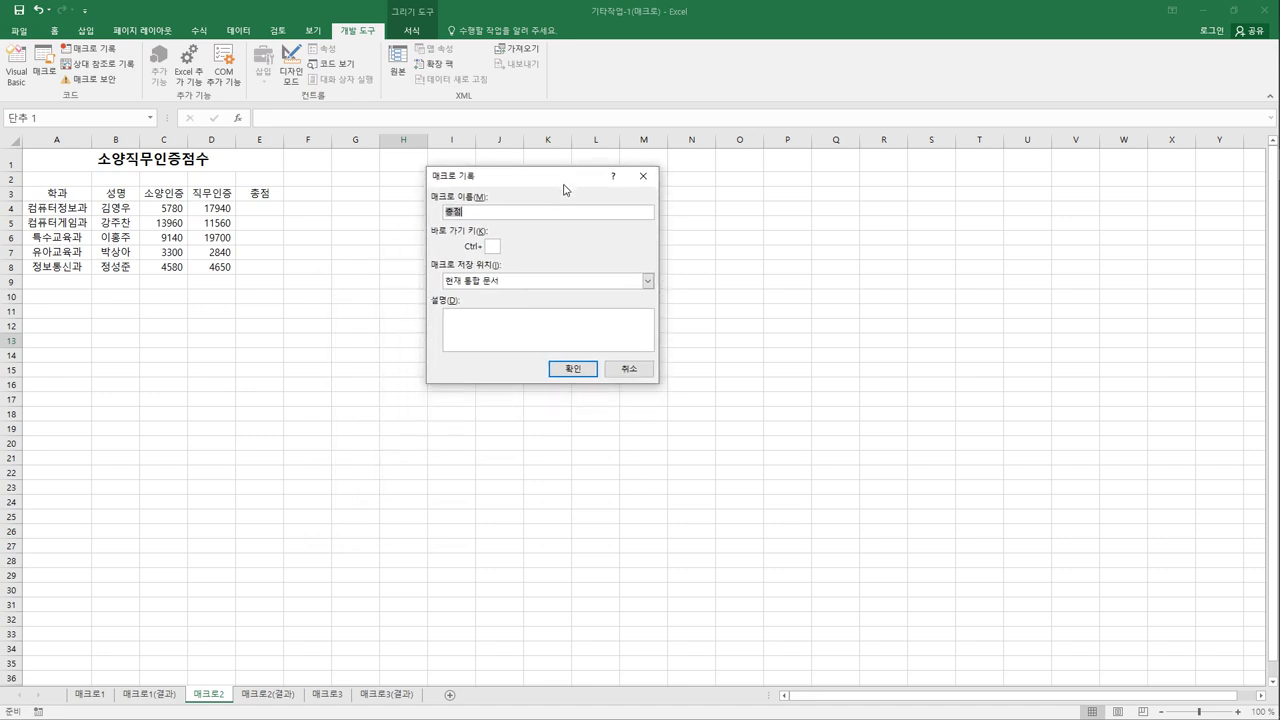
click(575, 379)
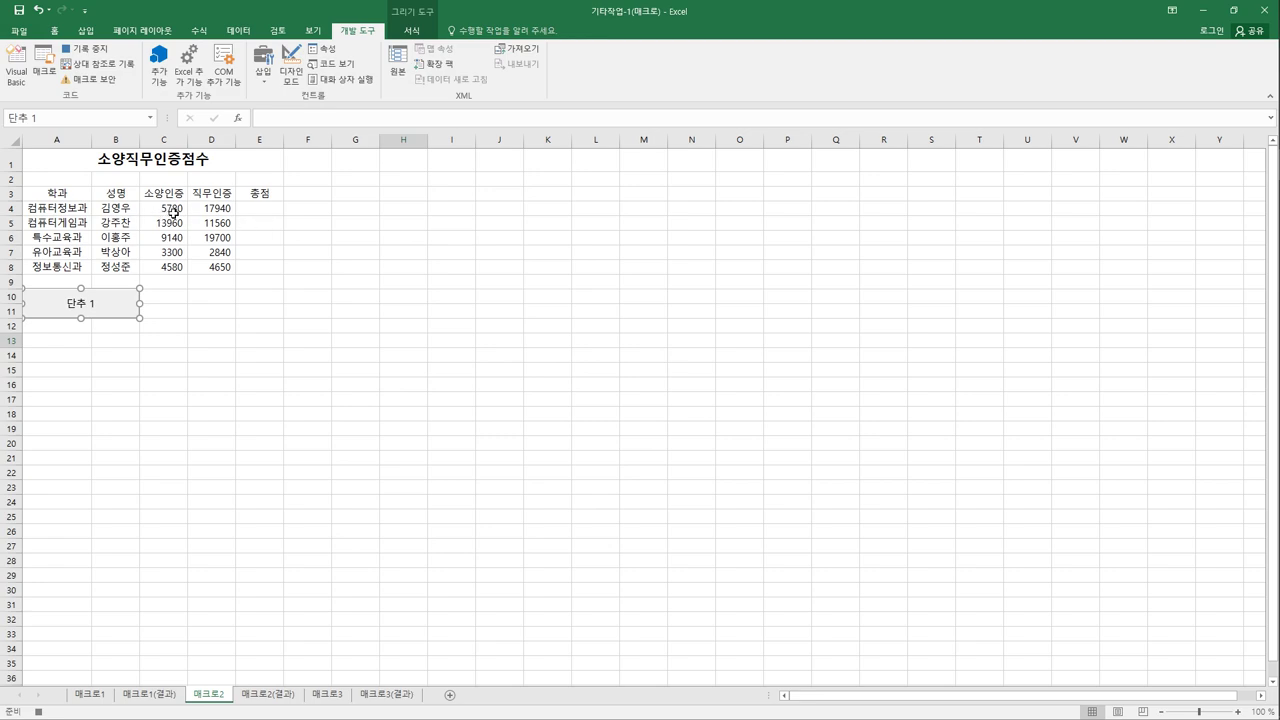
Enter the formula =C4+D4 in cell E4 to total the 소양인증 and 직무인증 scores.
click(264, 215)
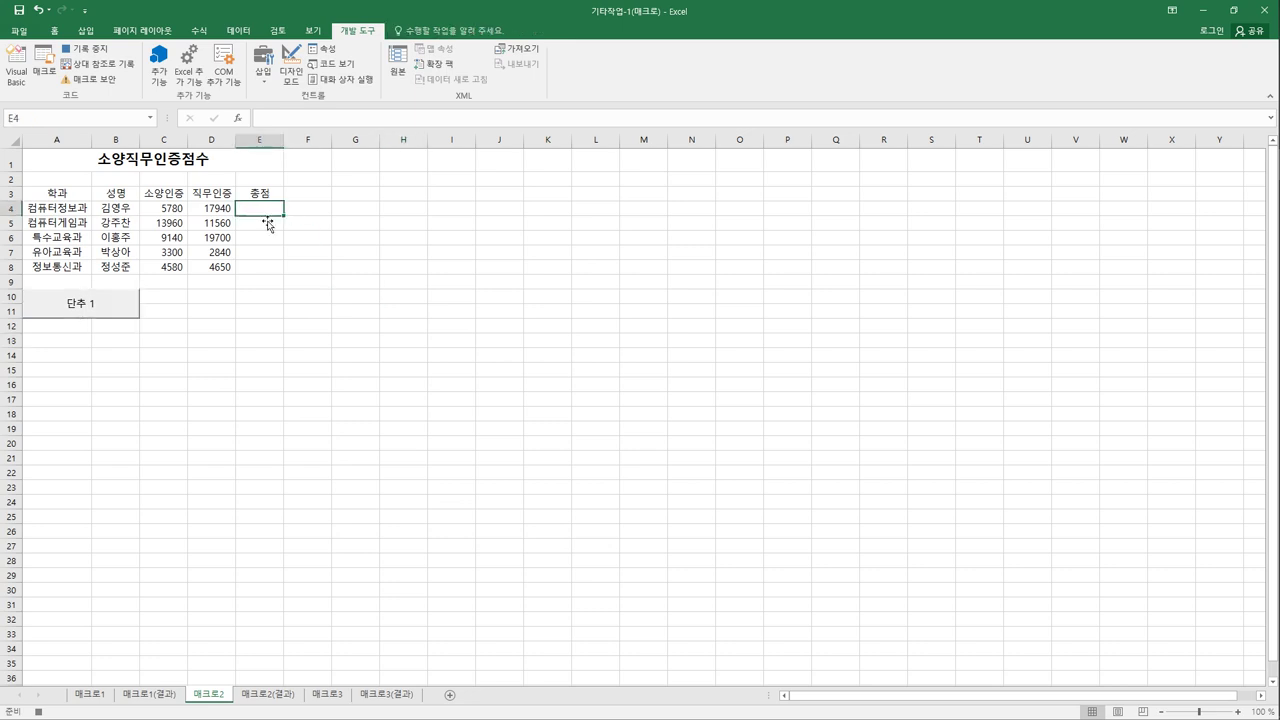
text(=)
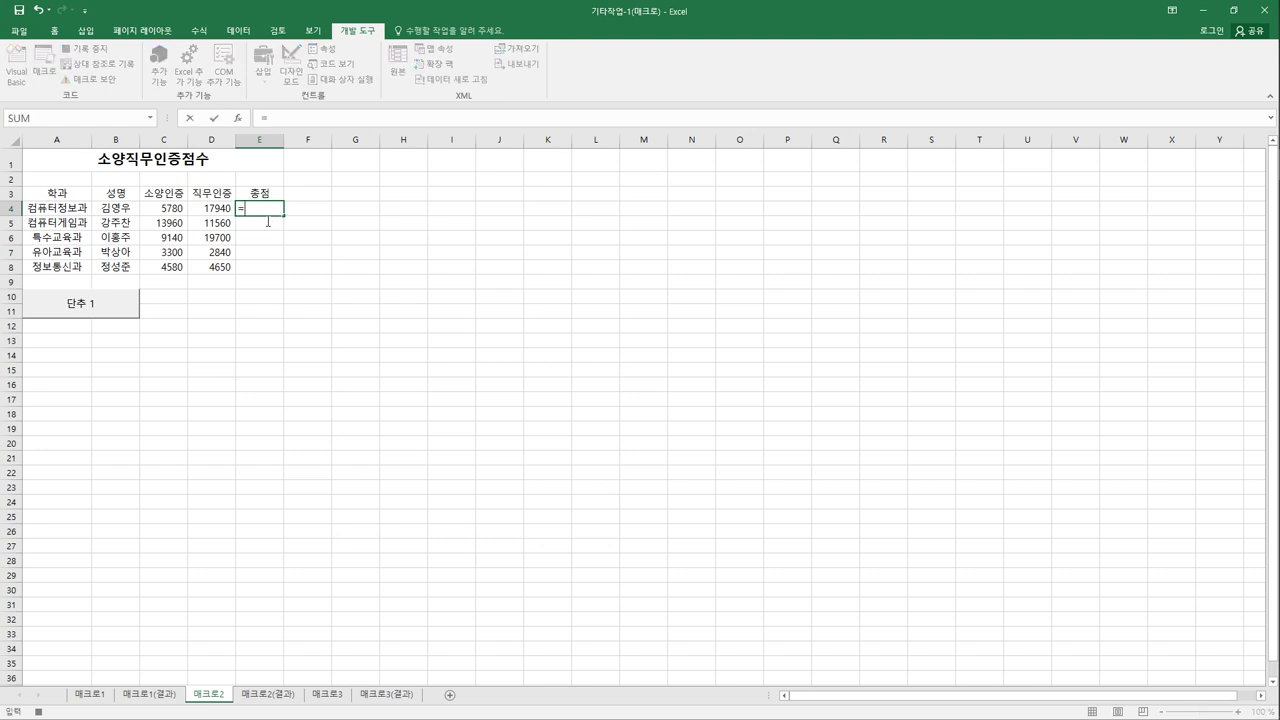
key(Left)
key(Left)
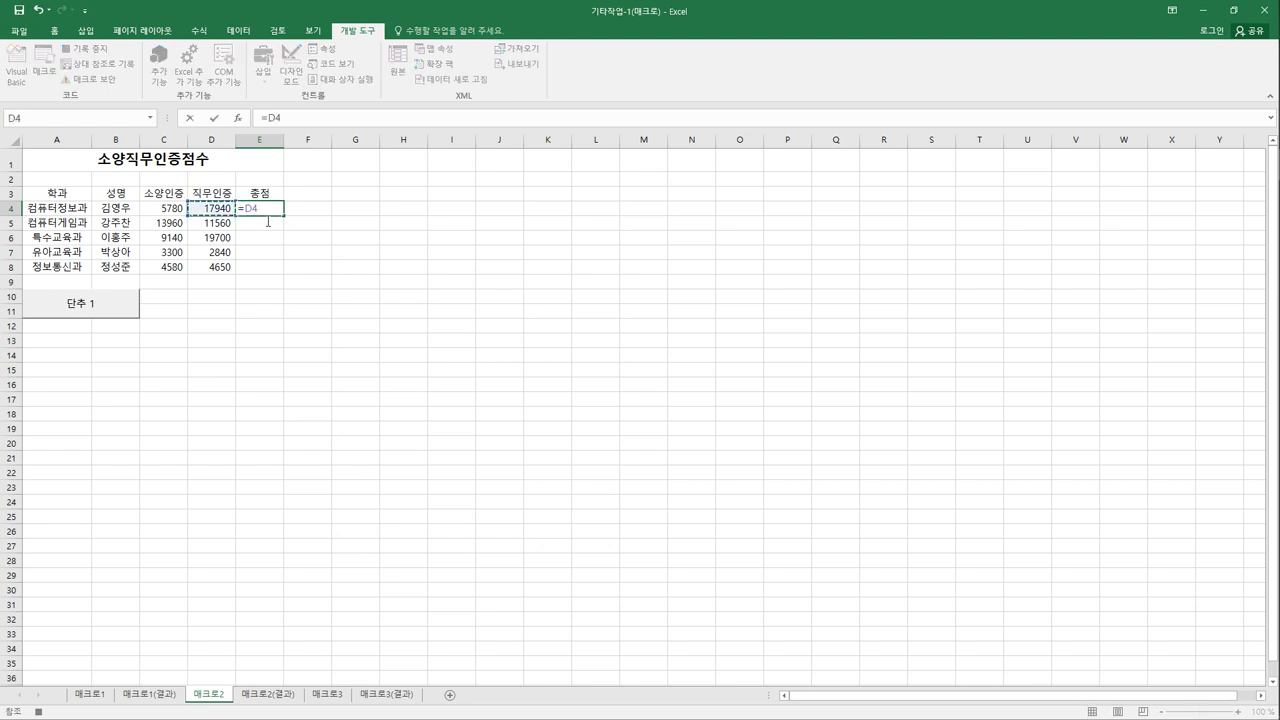
text(+)
key(Right)
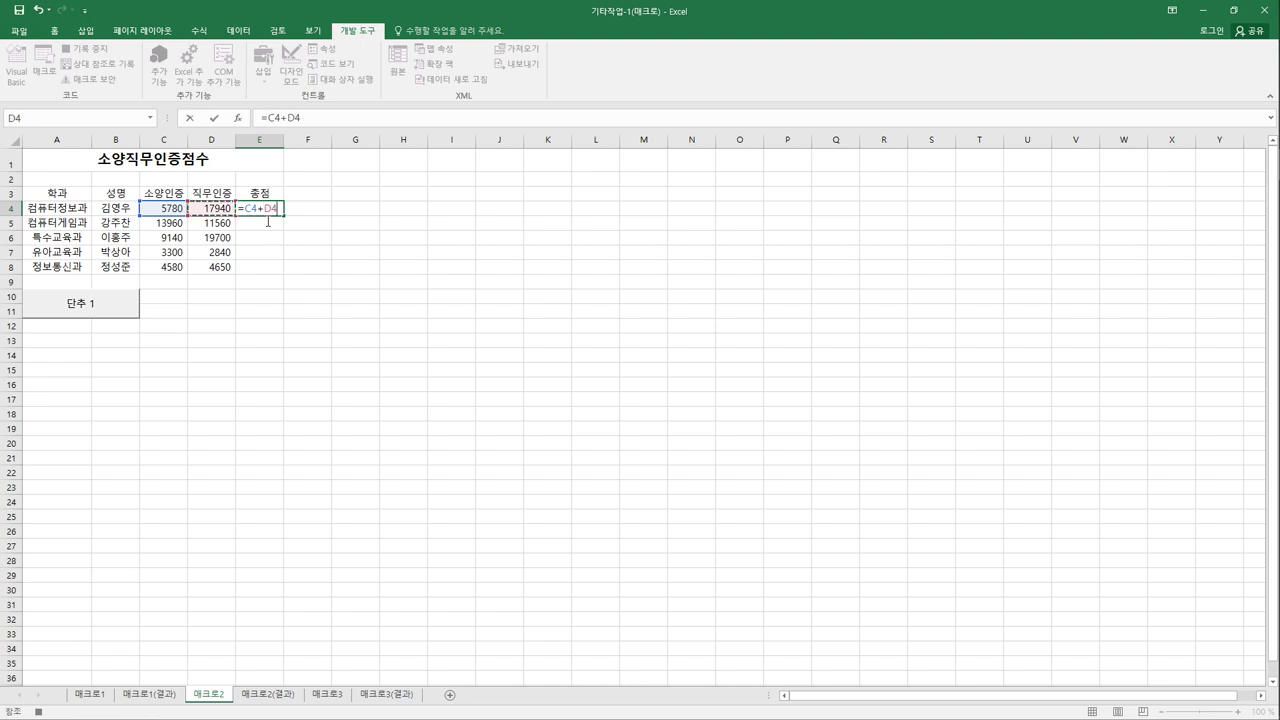
key(Return)
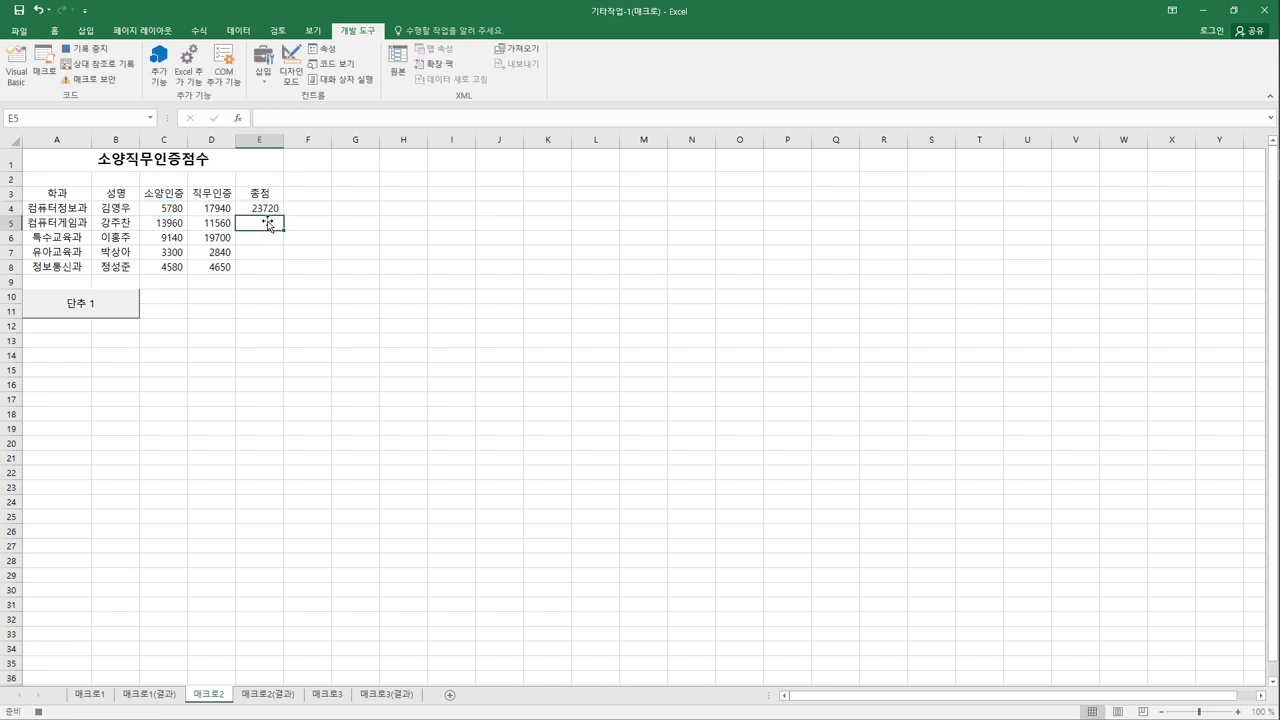
Fill the E4 formula down to E8 and stop recording the 총점 macro.
key(Up)
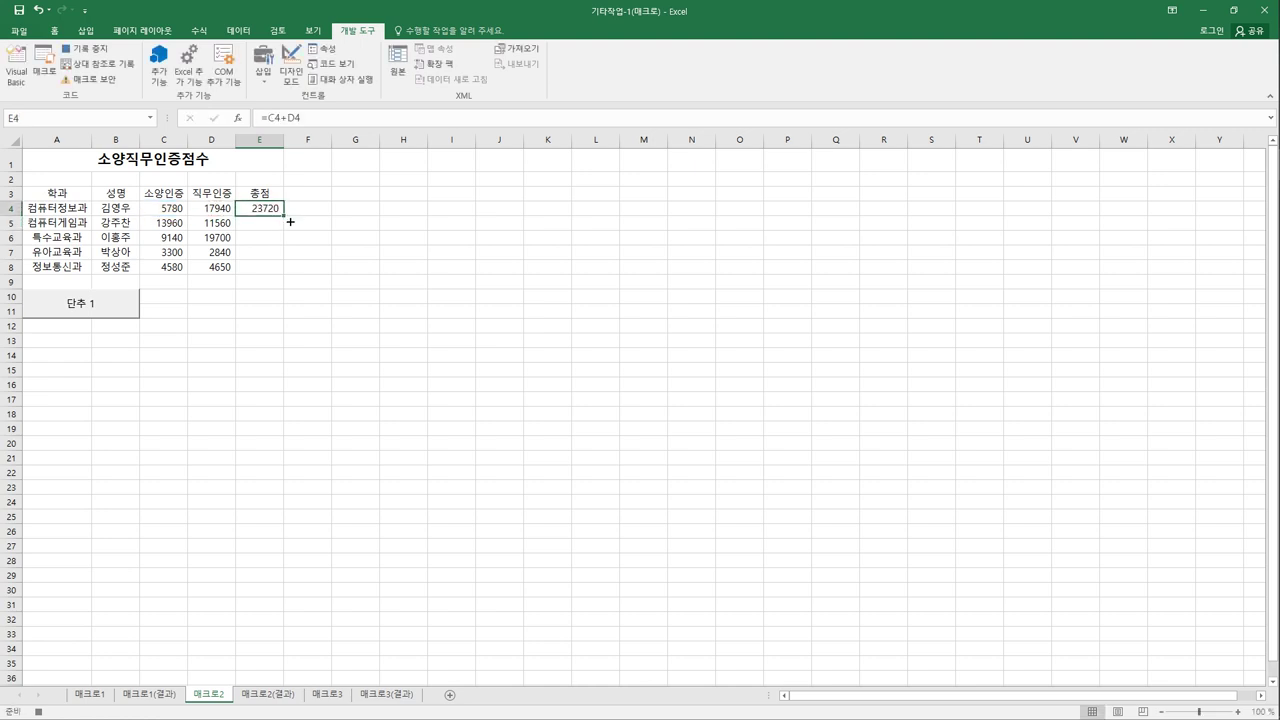
drag(290, 222, 280, 271)
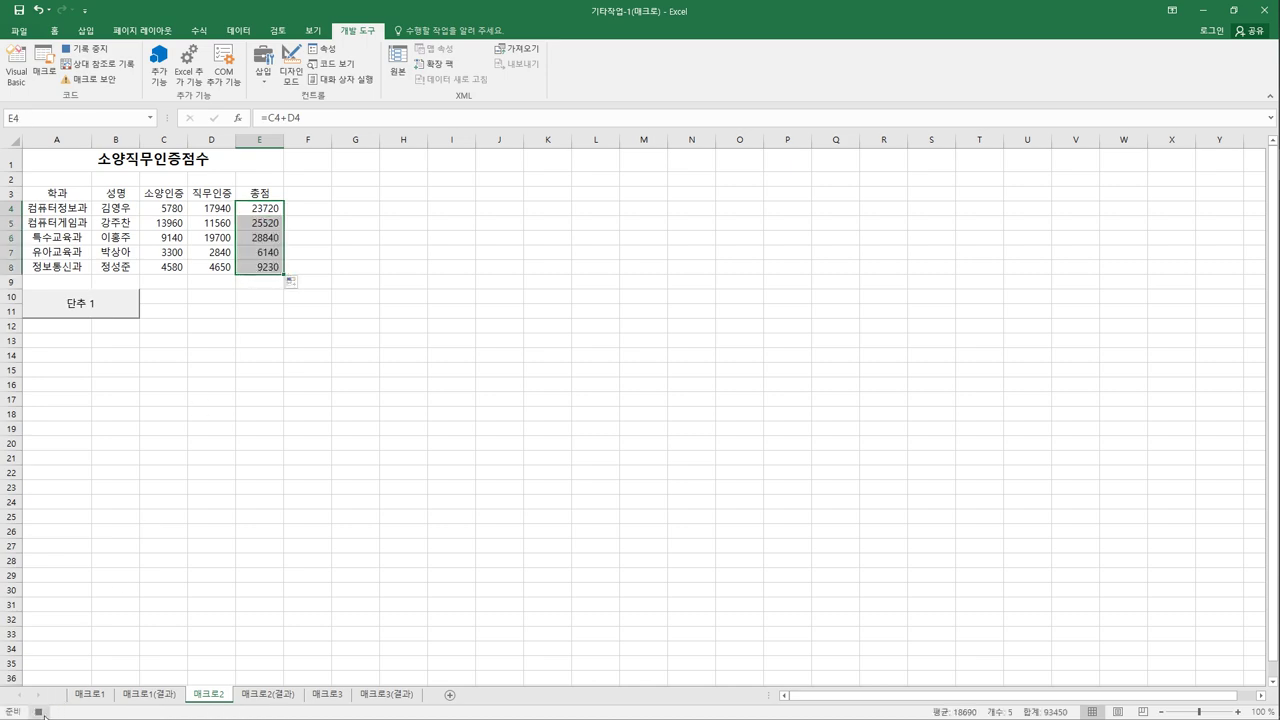
click(260, 266)
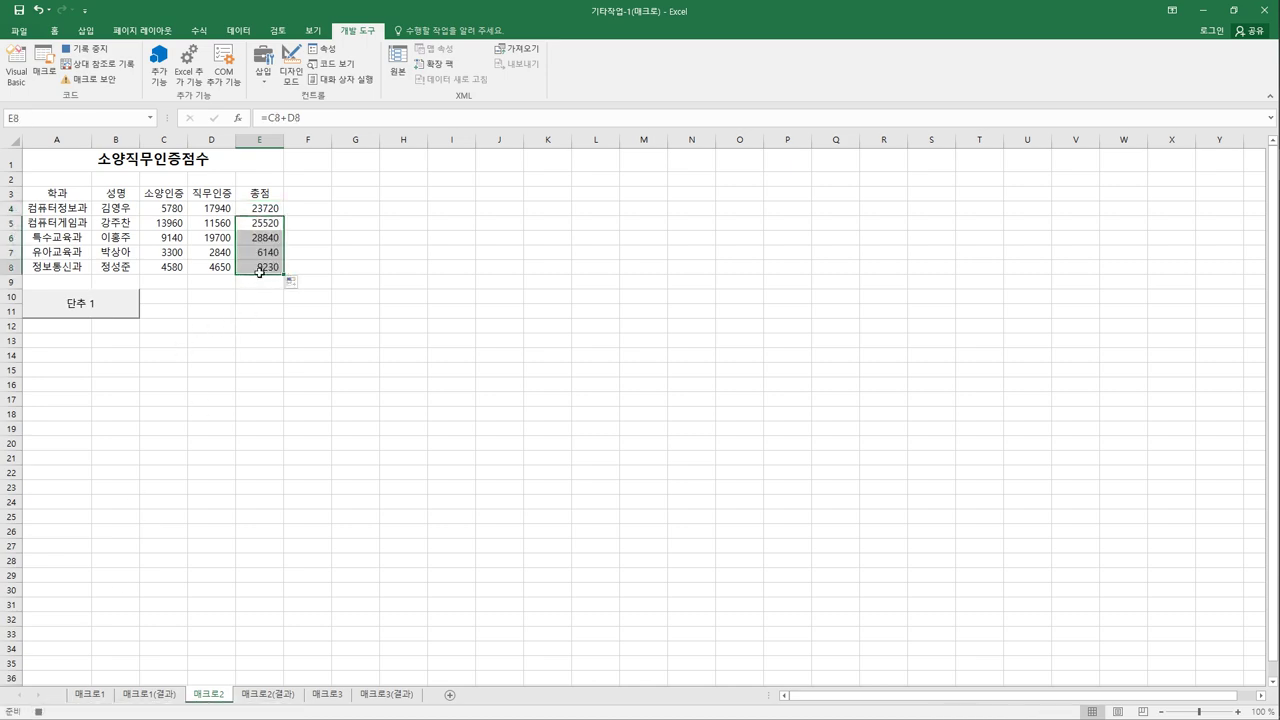
click(78, 49)
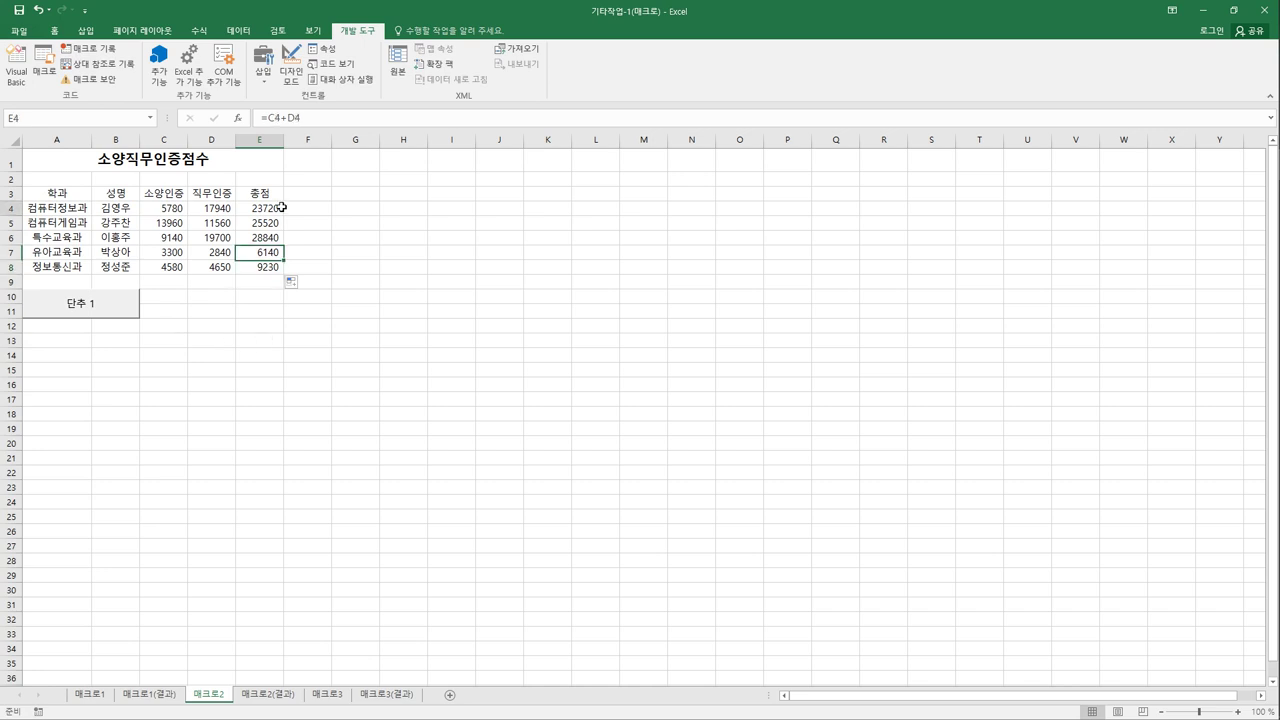
Clear the totals in E4:E8 and run the 총점 macro from the button at A10:B11 to test it.
drag(275, 208, 284, 279)
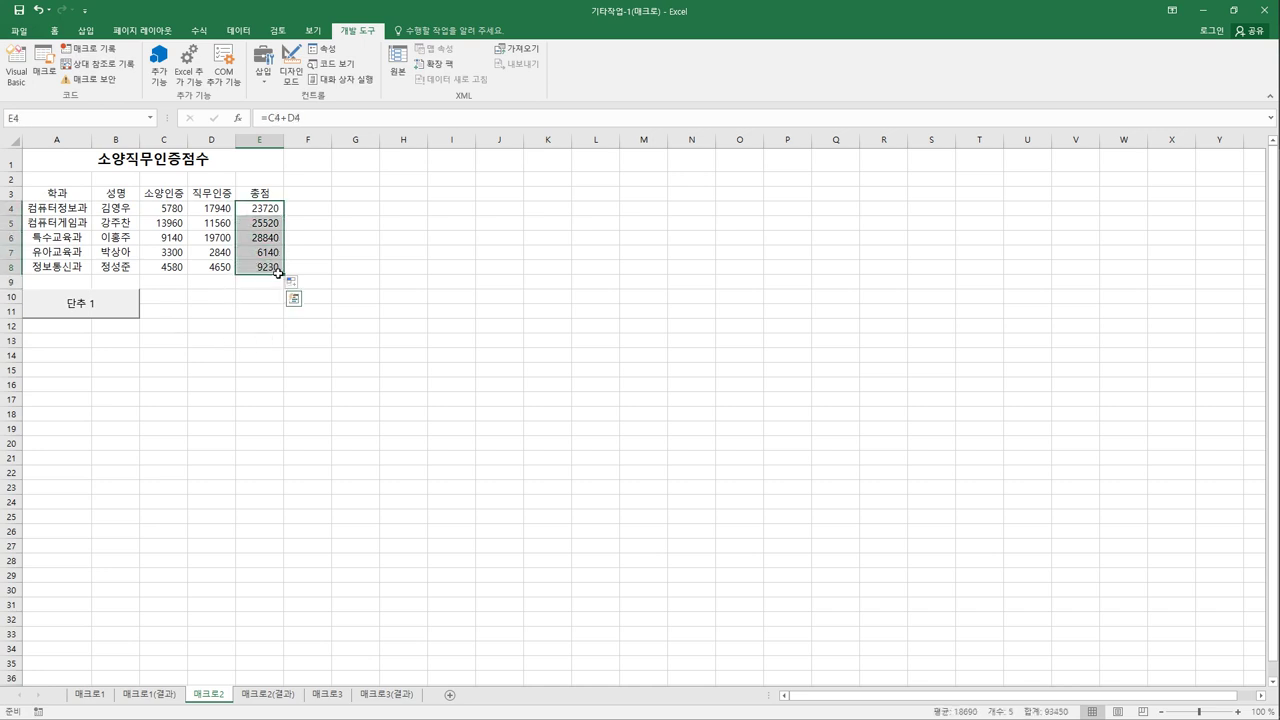
key(Delete)
click(168, 420)
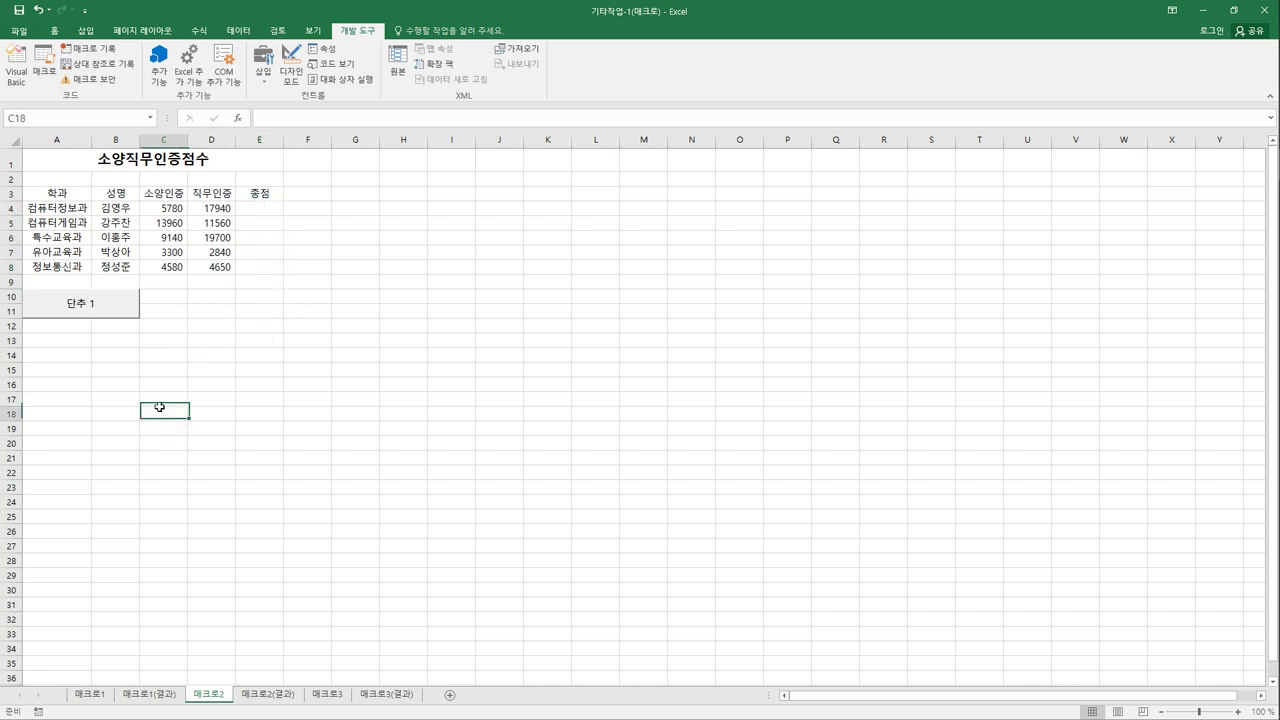
click(113, 320)
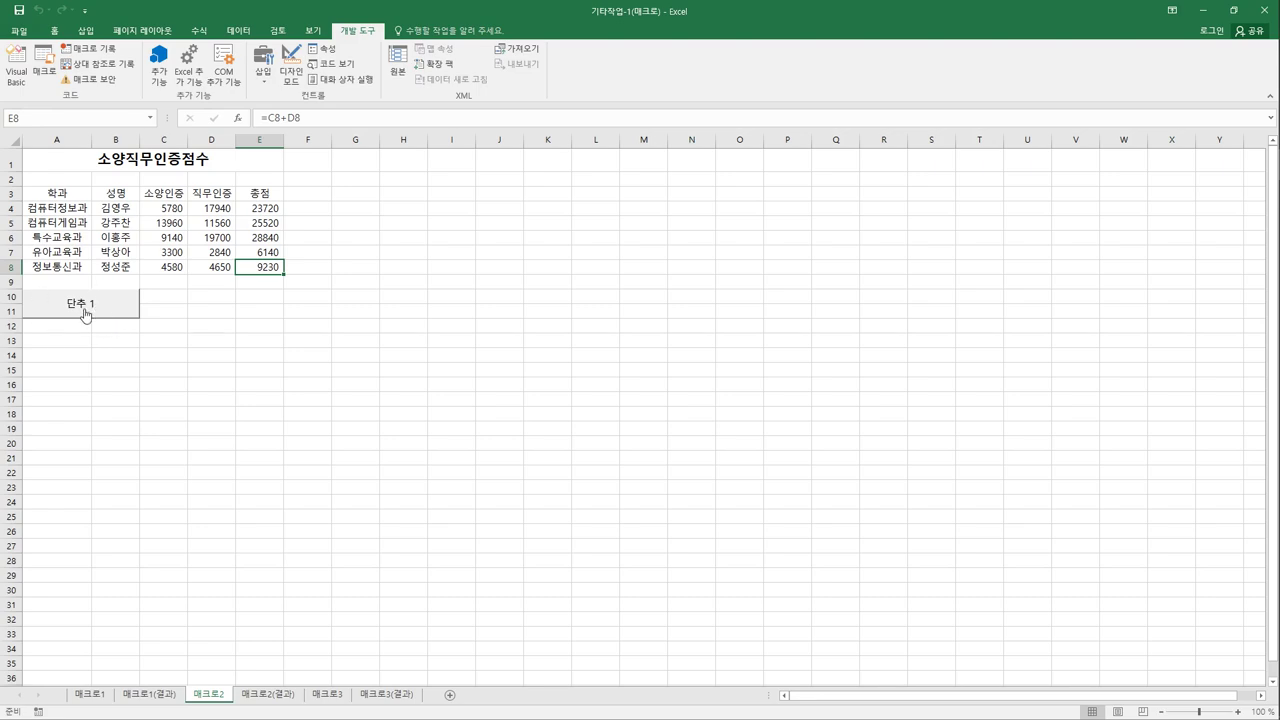
Change the caption of the button at A10:B11 to 총점.
right_click(86, 314)
click(139, 372)
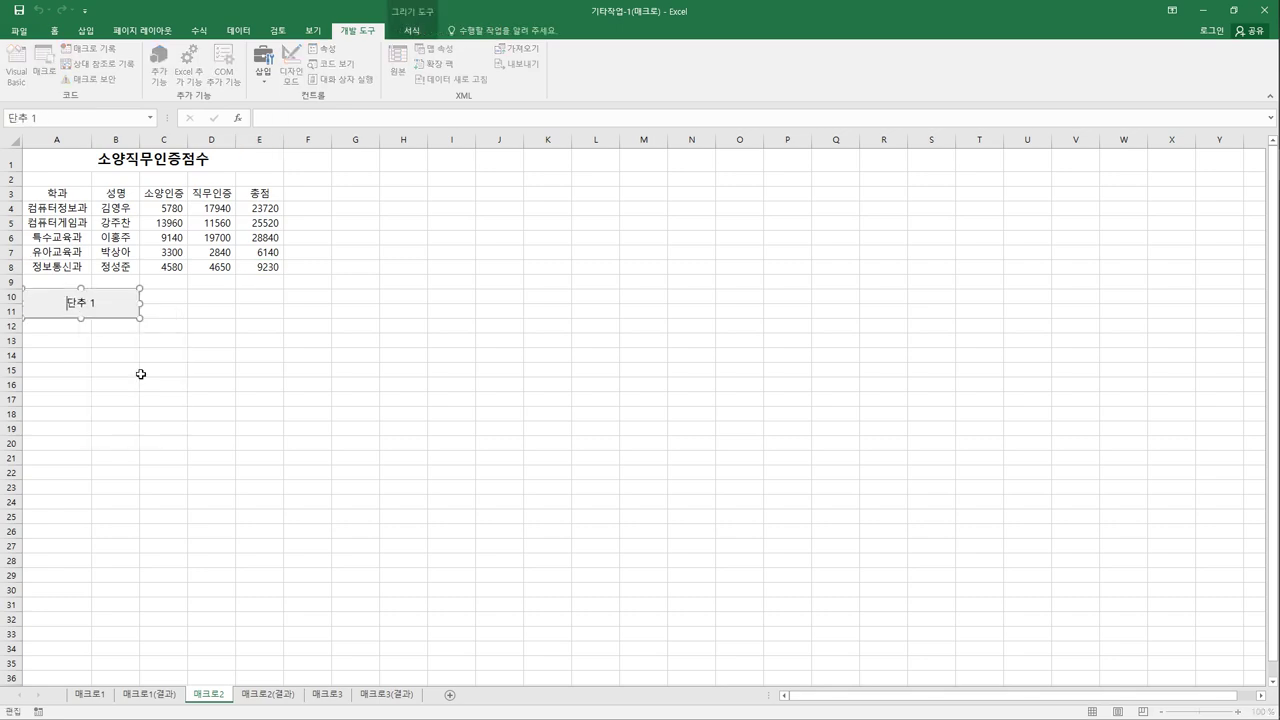
key(ctrl+a)
key(Delete)
text(조ㅇ점)
click(141, 374)
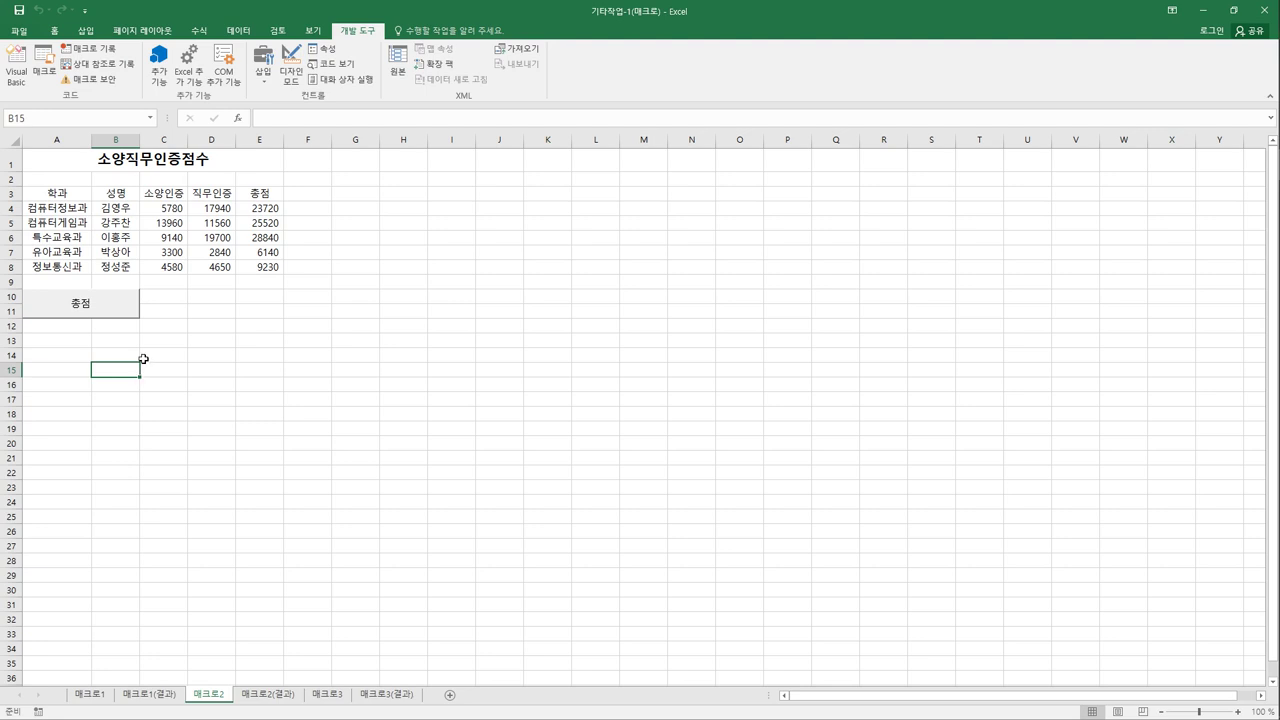
Draw a bevel (빗면) basic shape snapped to cells D10:E11 on sheet 매크로2.
click(88, 36)
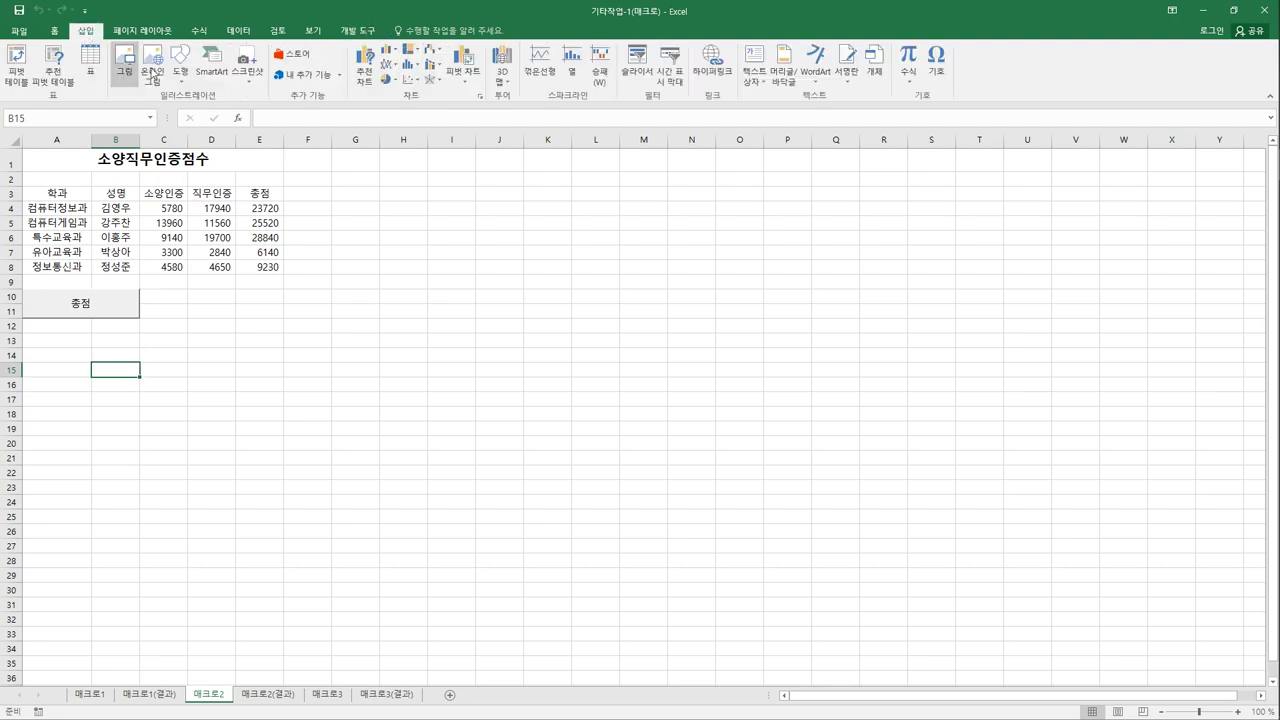
click(180, 62)
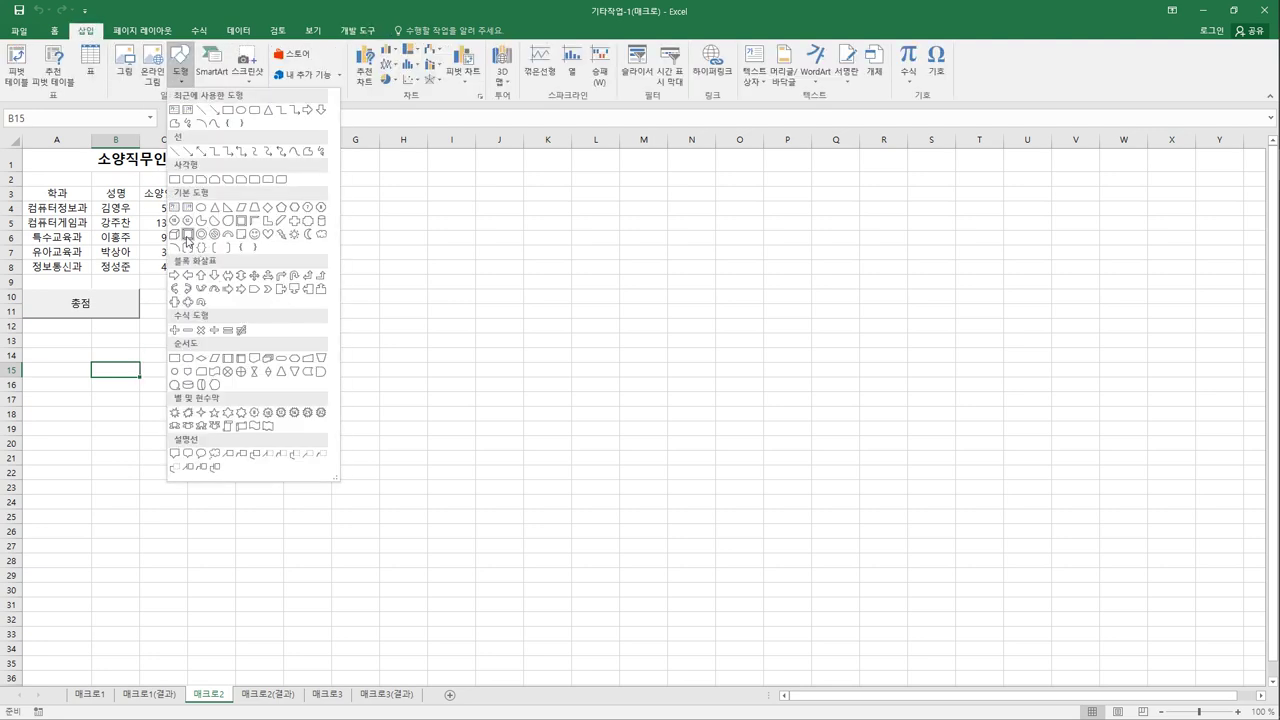
click(188, 235)
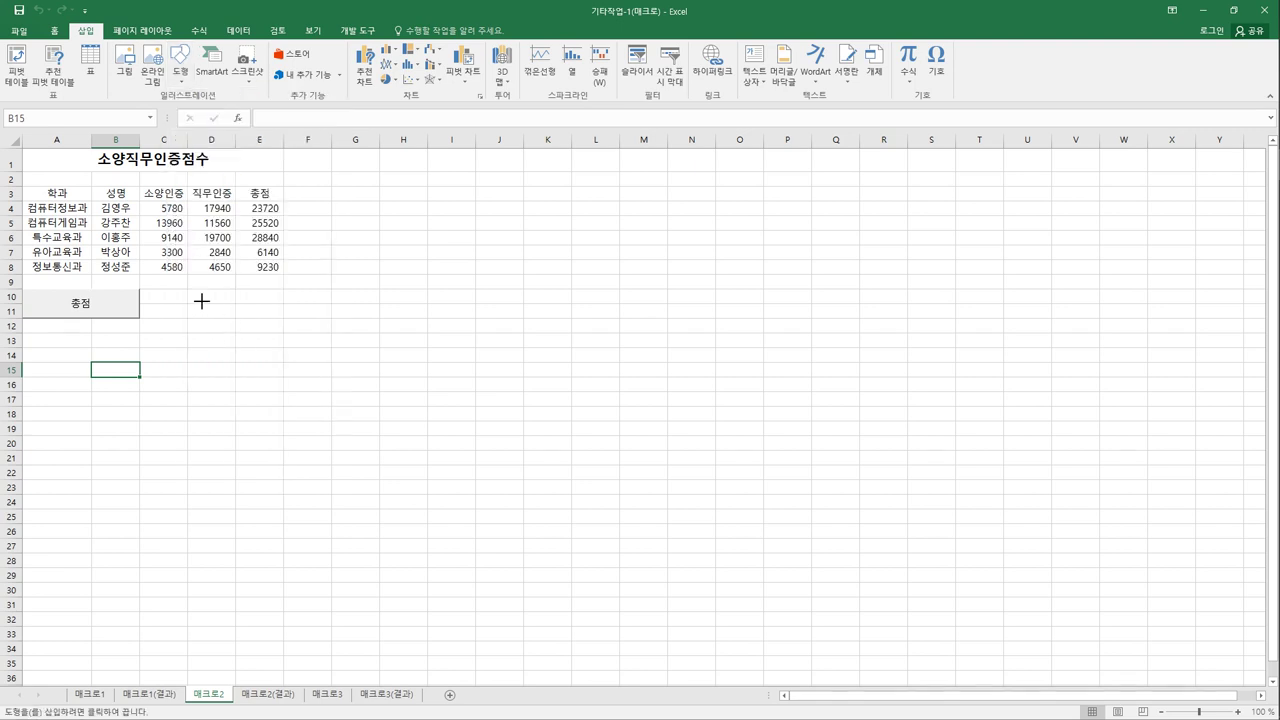
drag(198, 300, 275, 327)
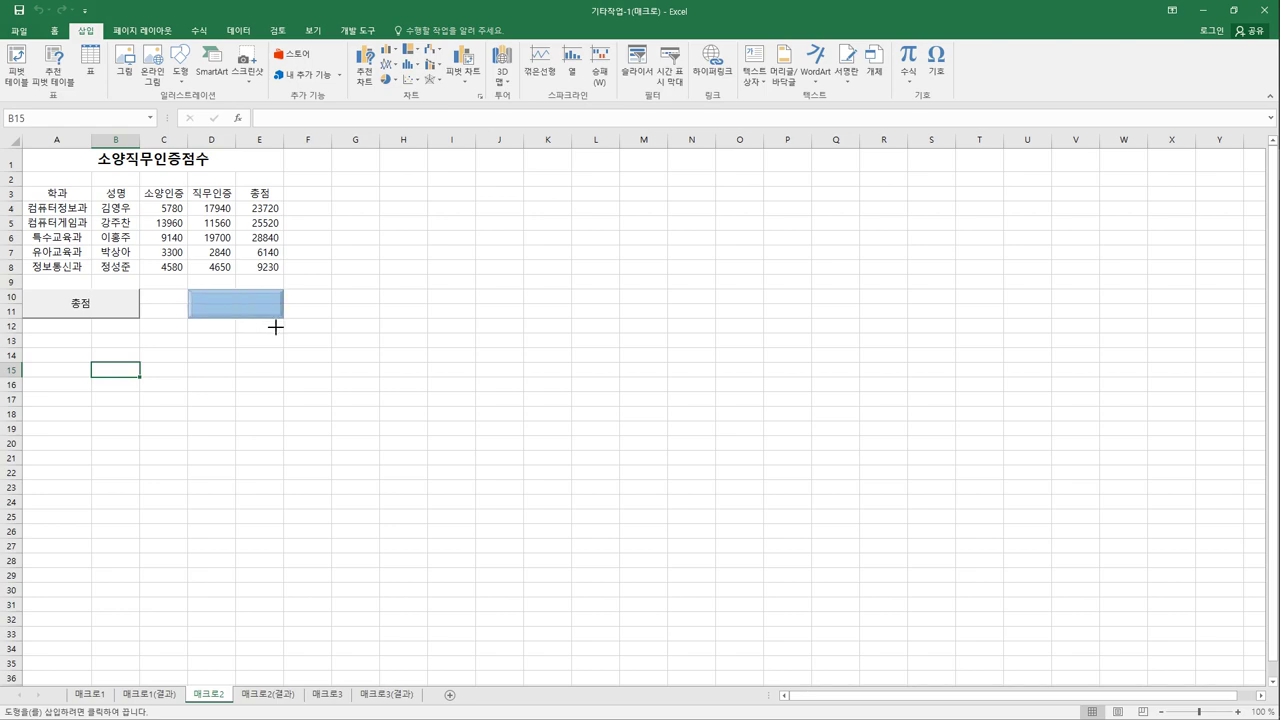
drag(275, 327, 272, 325)
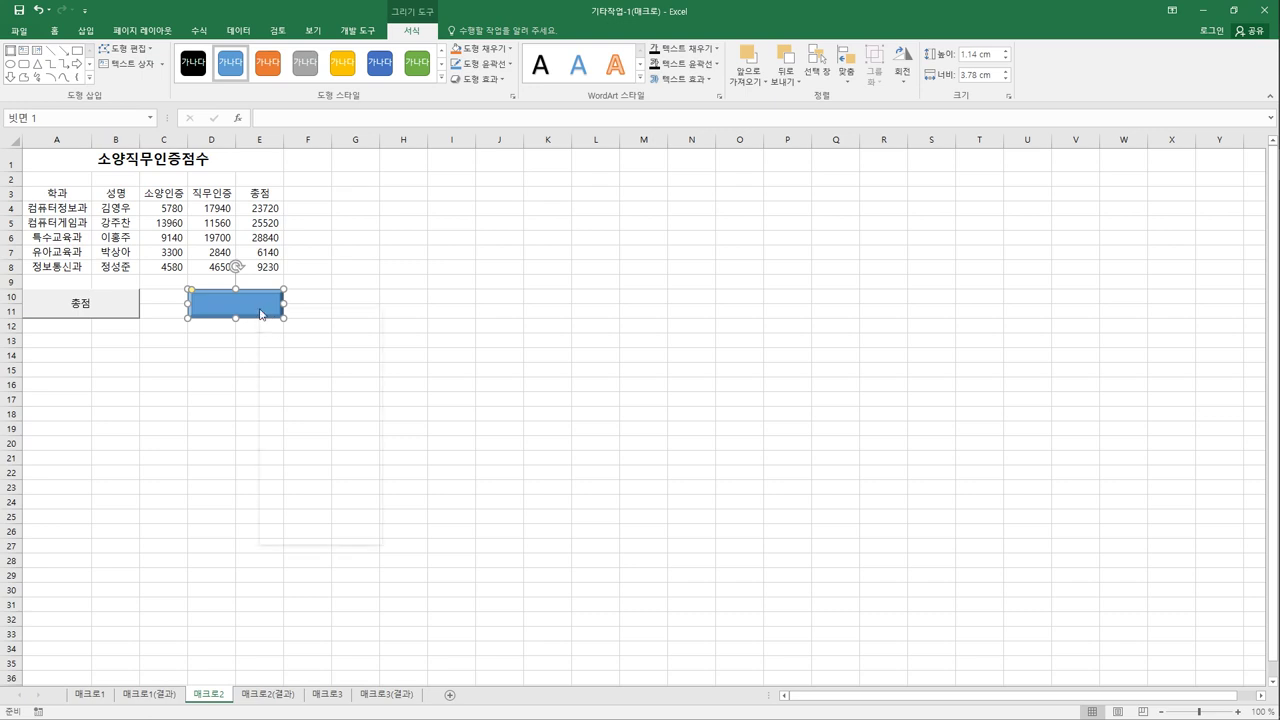
Assign a new macro named 테두리 to the bevel shape and start recording it in the current workbook.
right_click(261, 311)
click(318, 485)
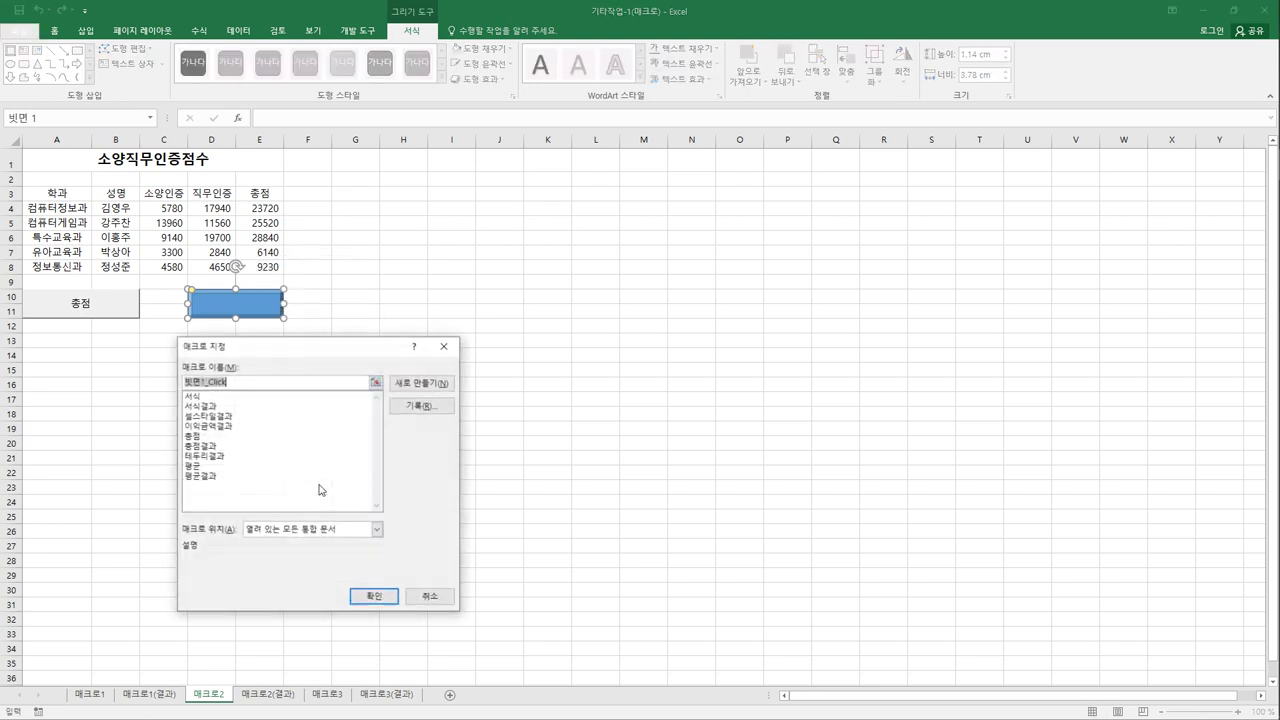
text(테두리)
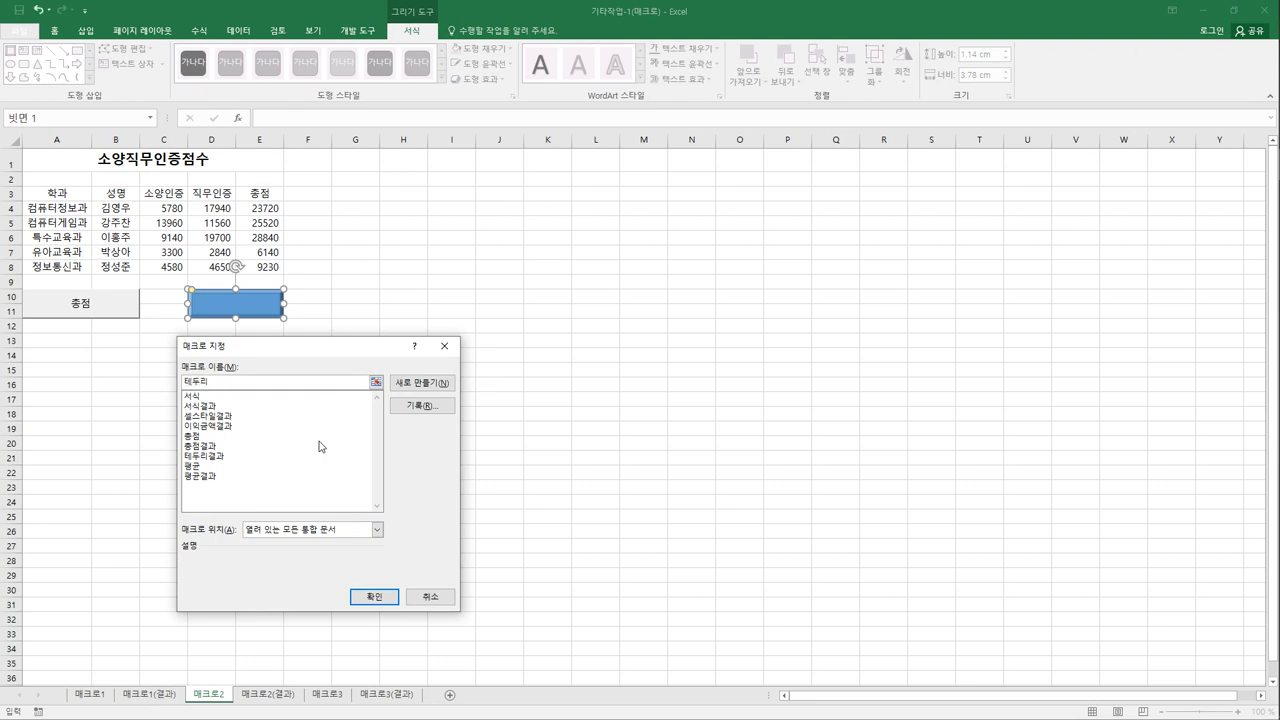
click(422, 406)
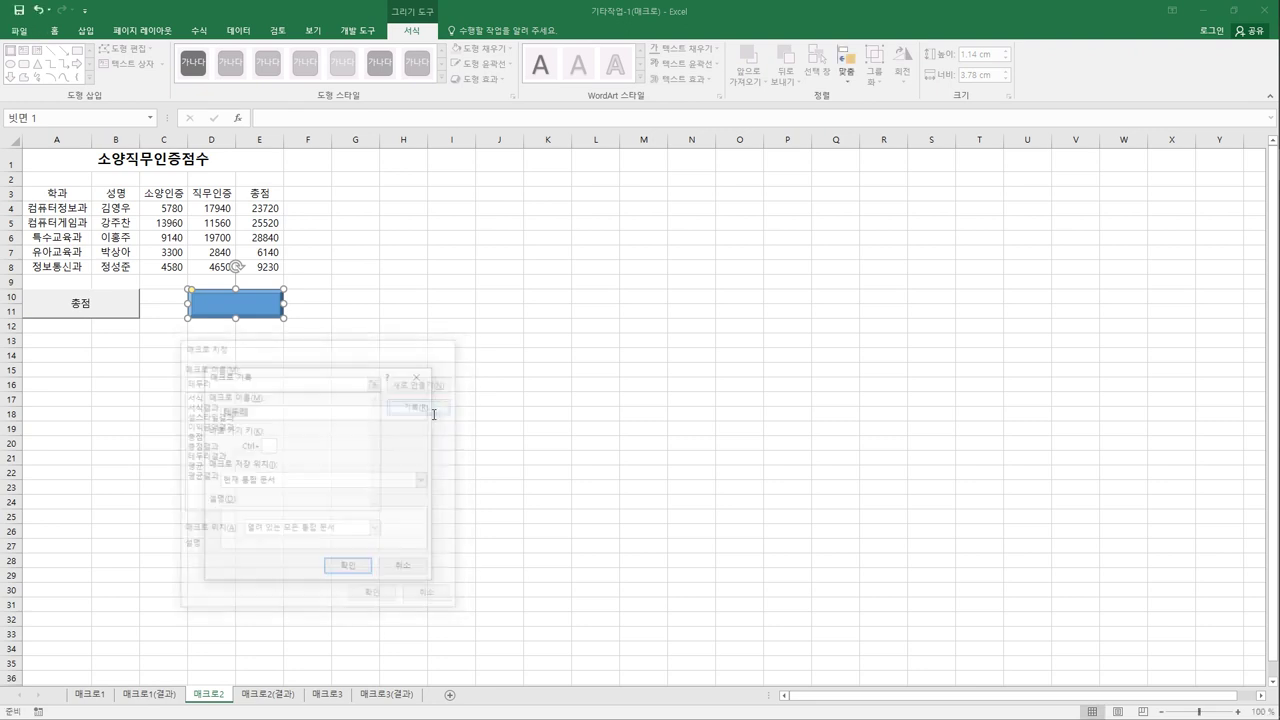
click(349, 568)
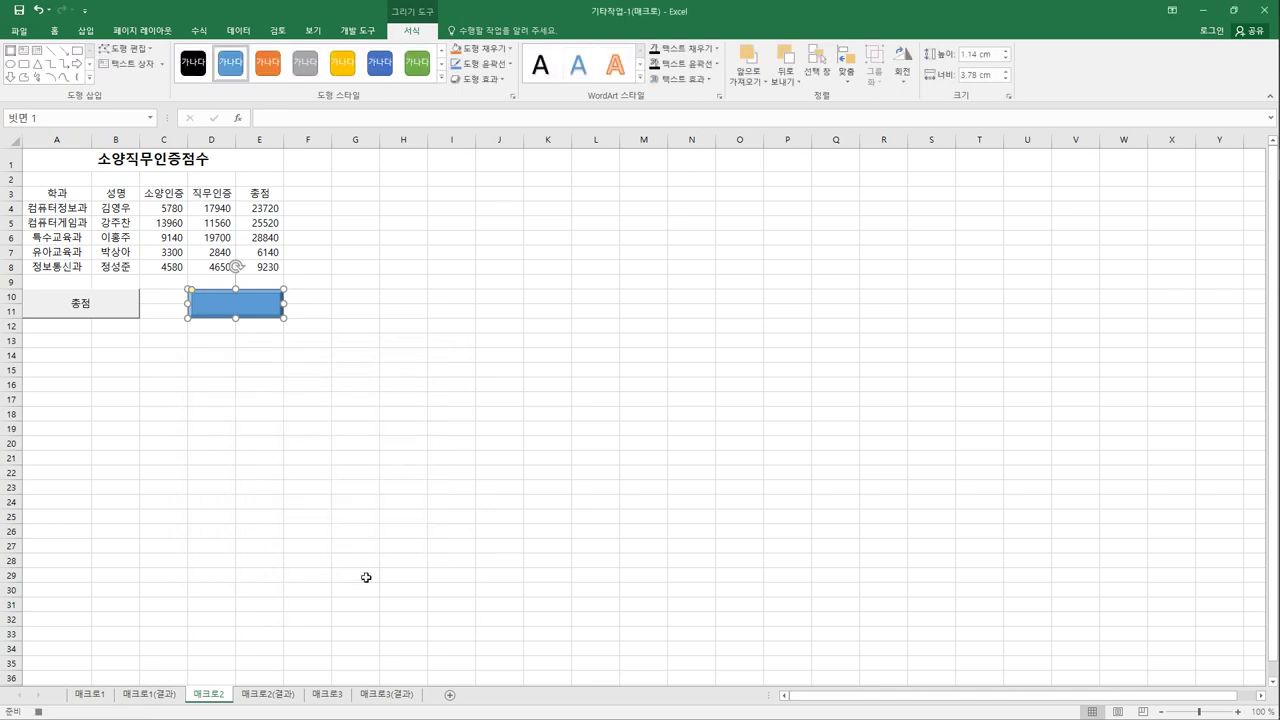
Apply all borders (모든 테두리) to A3:E8 and stop recording the 테두리 macro.
click(58, 194)
mouse_move(112, 200)
mouse_down()
mouse_move(266, 249)
mouse_move(266, 271)
mouse_up()
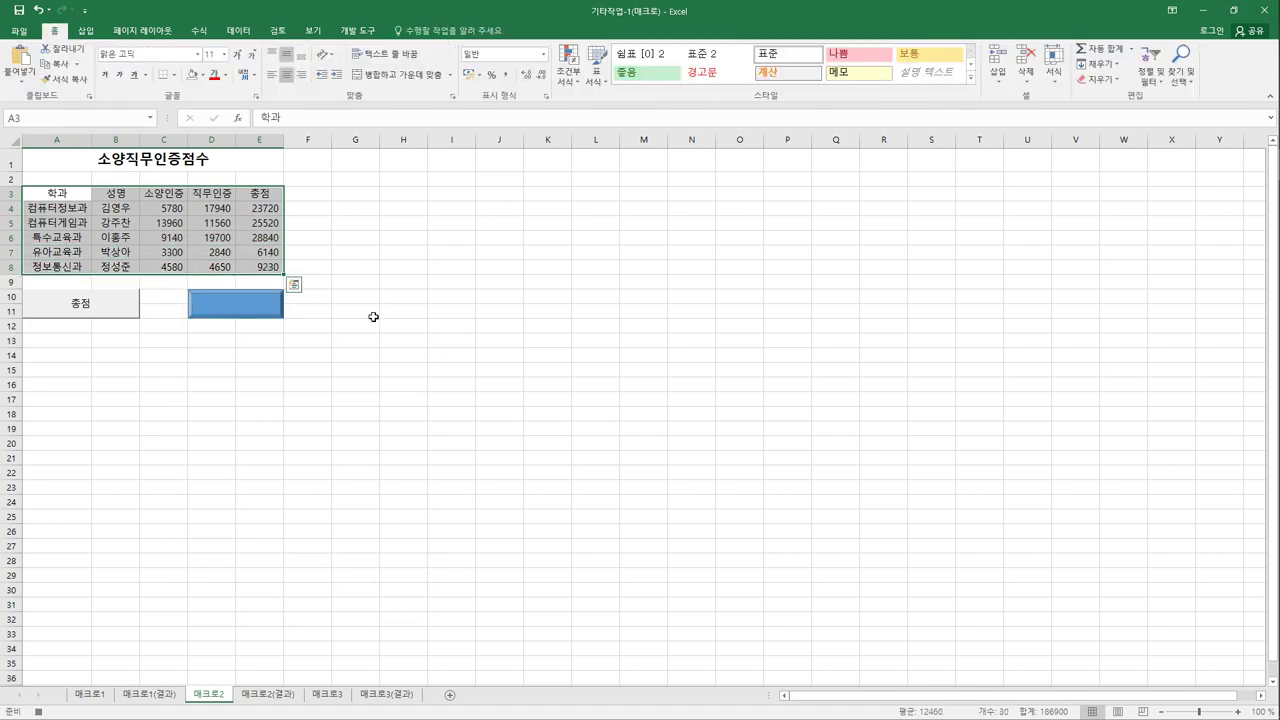
click(174, 80)
click(262, 189)
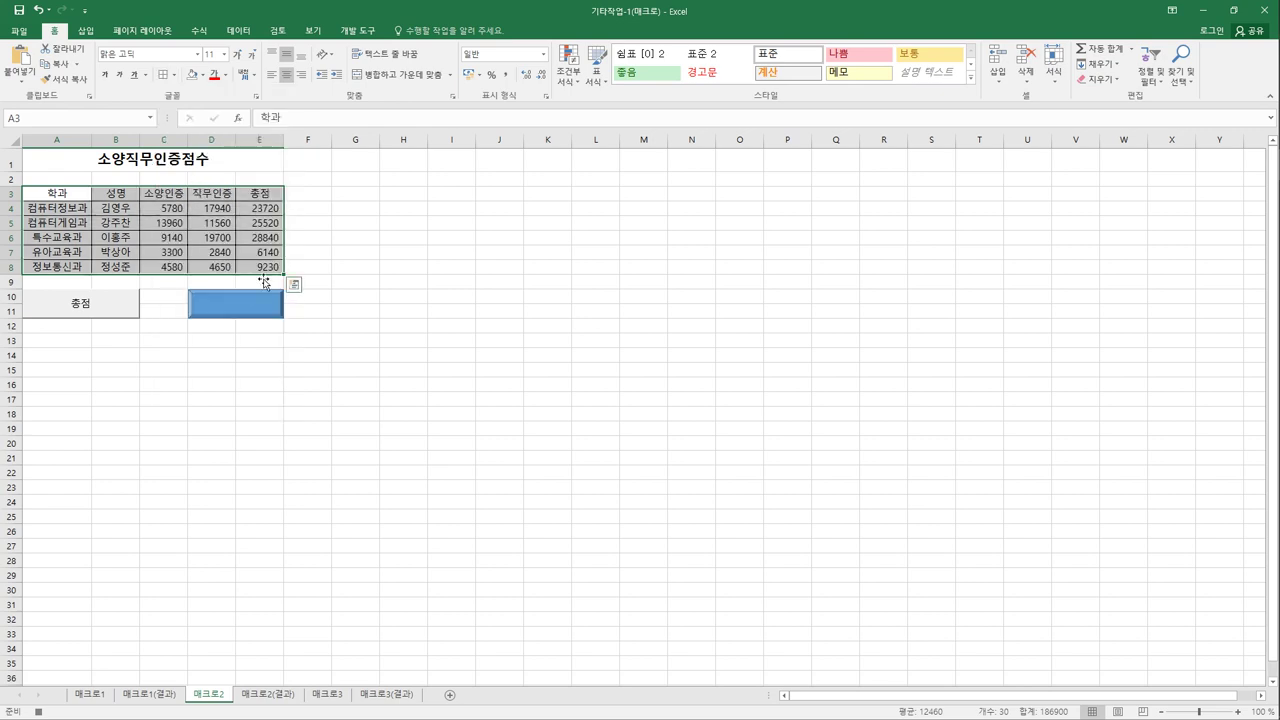
click(264, 270)
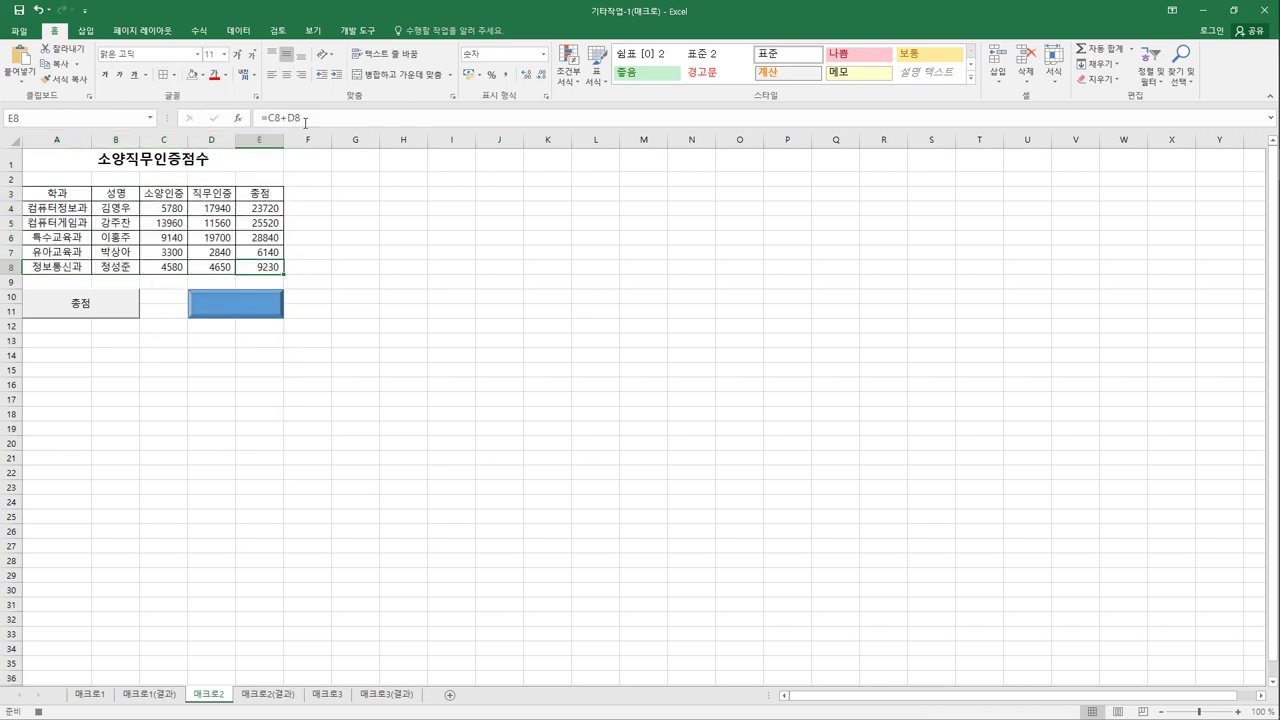
click(357, 30)
click(90, 50)
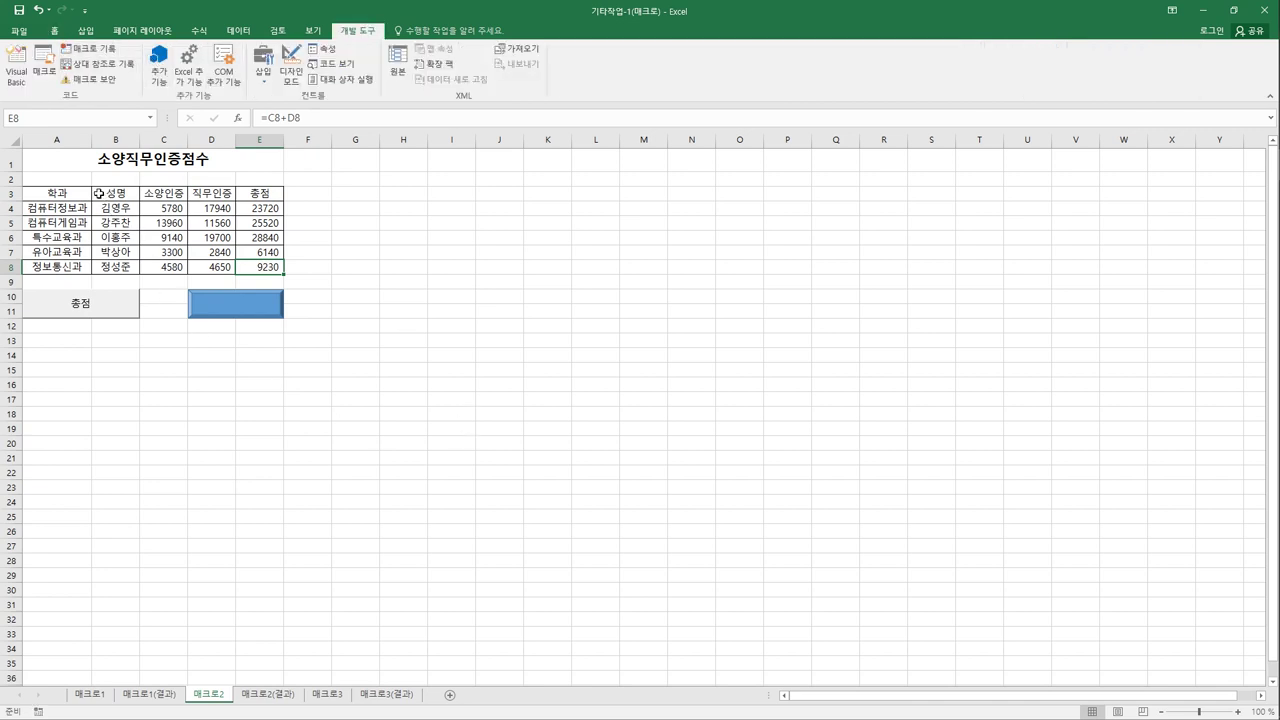
Reset the borders on A3:E8 and run the 테두리 macro from the bevel shape to test it.
drag(82, 193, 269, 272)
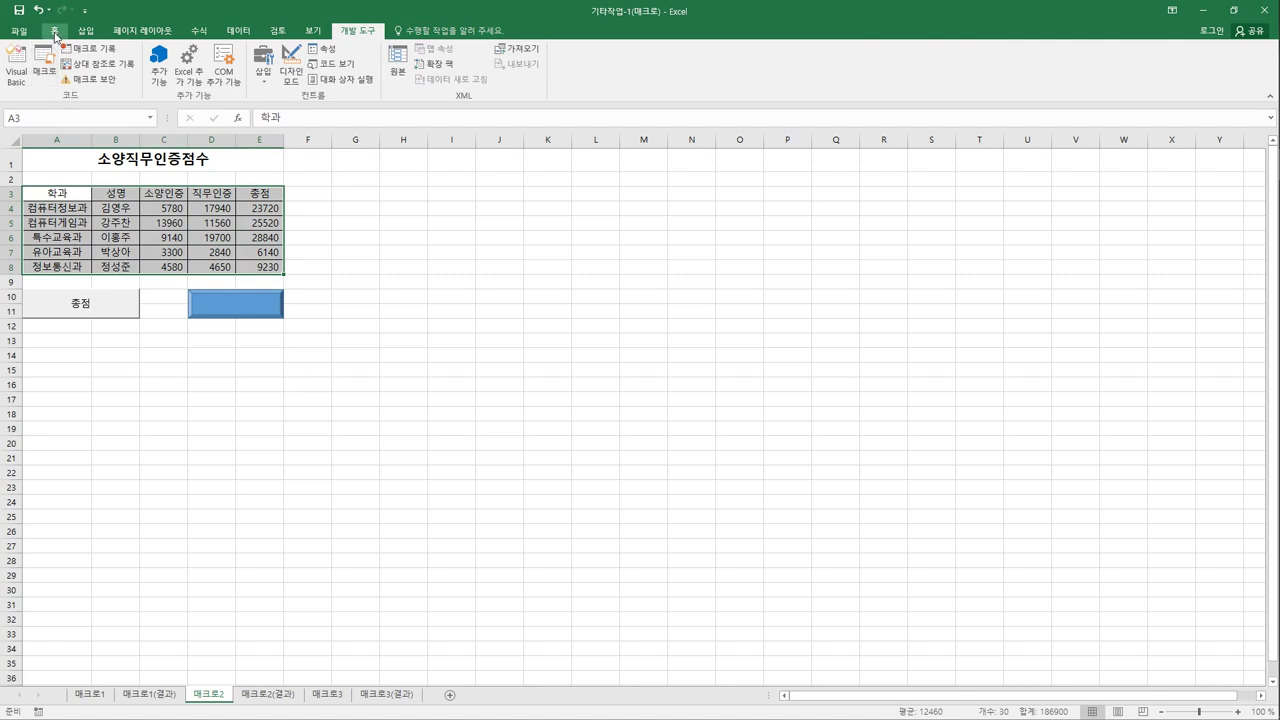
click(55, 30)
click(174, 80)
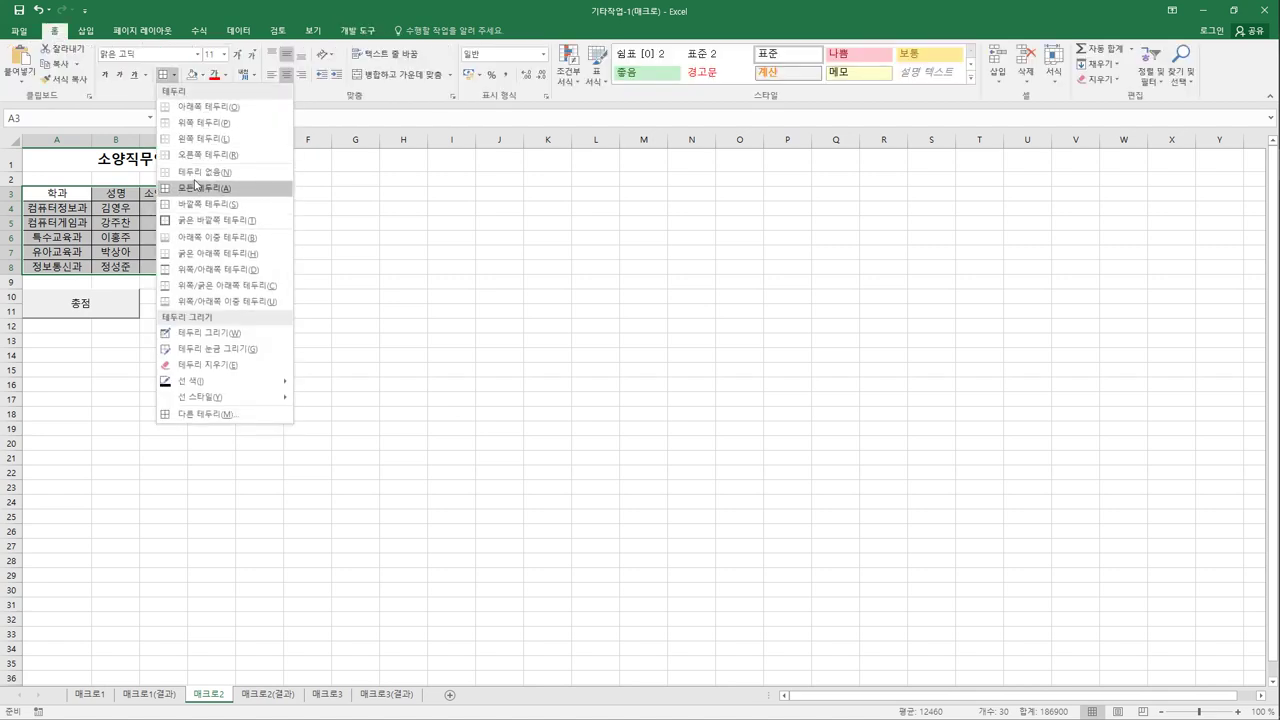
click(200, 185)
click(355, 282)
click(255, 302)
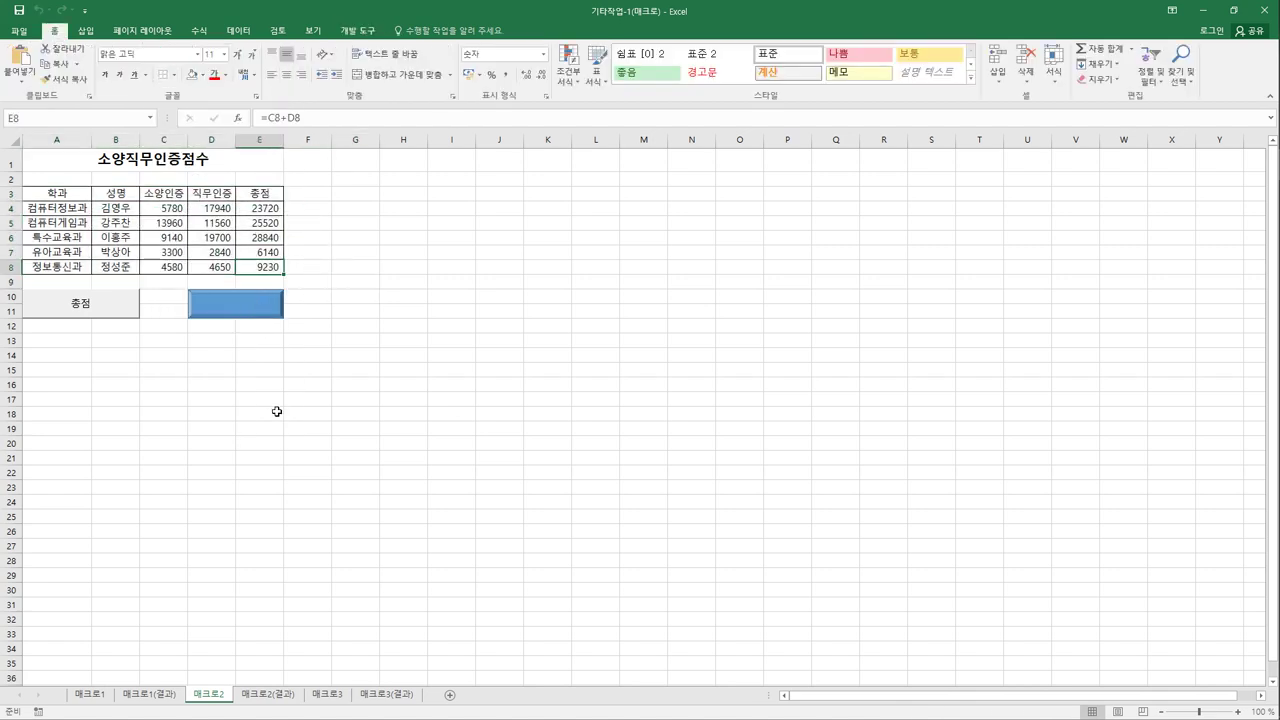
Add the text 테두리 to the bevel shape at D10:E11.
ctrl+click(242, 311)
right_click(242, 311)
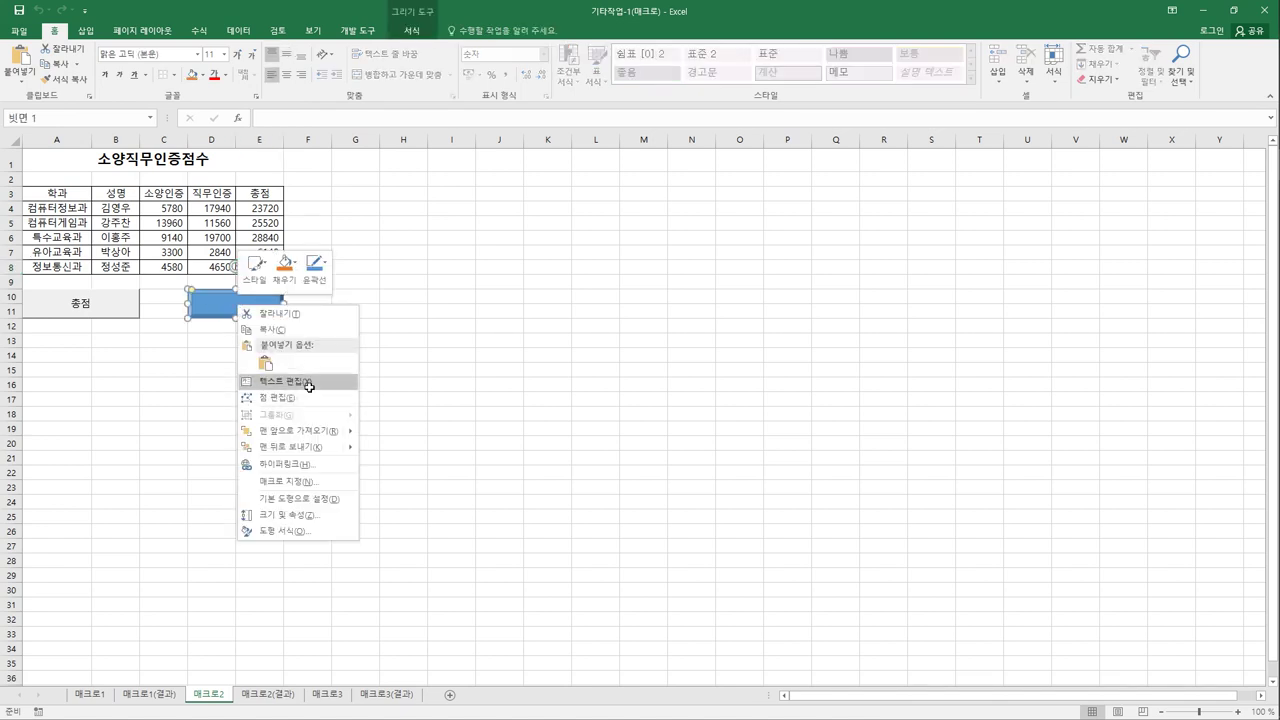
click(309, 387)
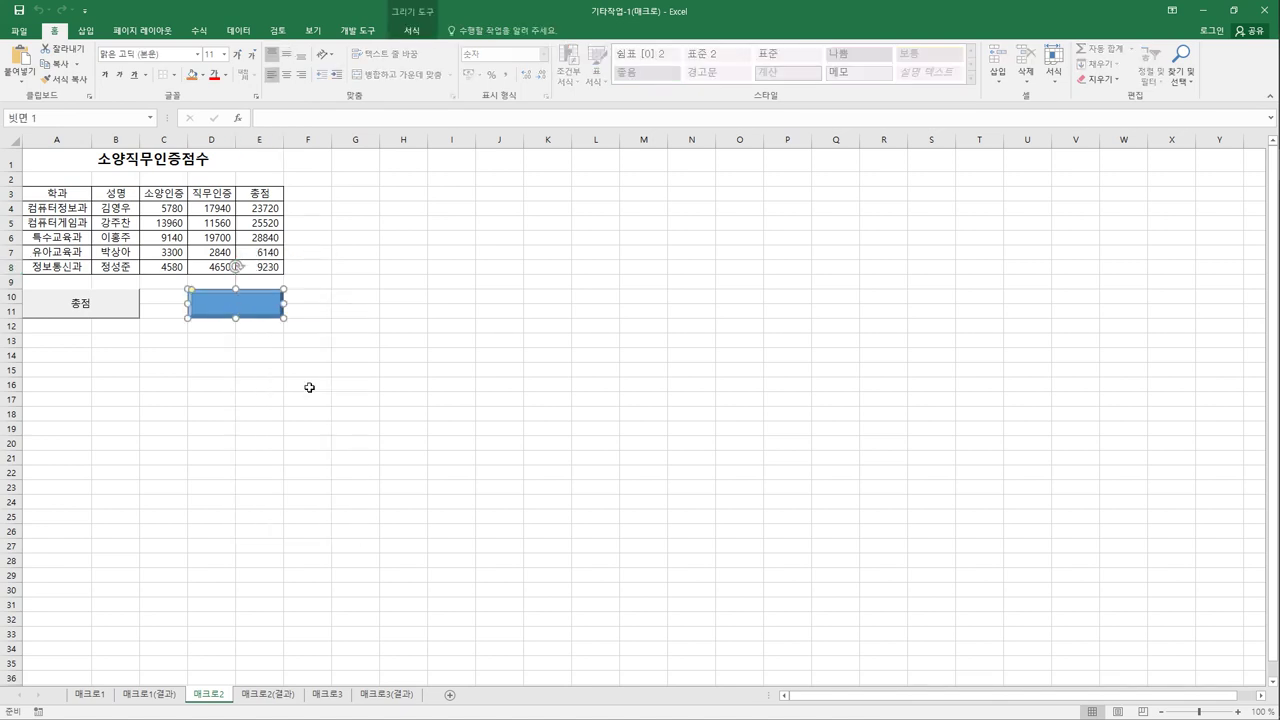
text(테두리)
click(309, 387)
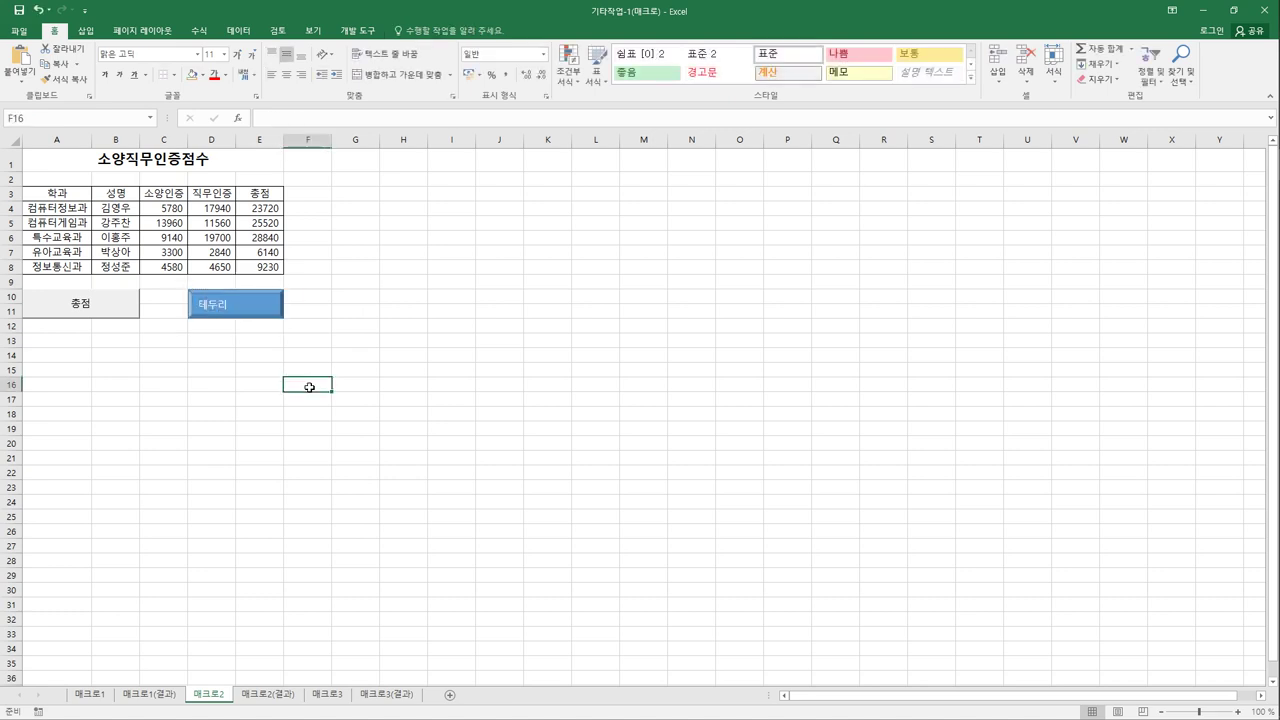
Run the 총점 macro from its button and open sheet 매크로2(결과) to compare the outcome.
click(95, 307)
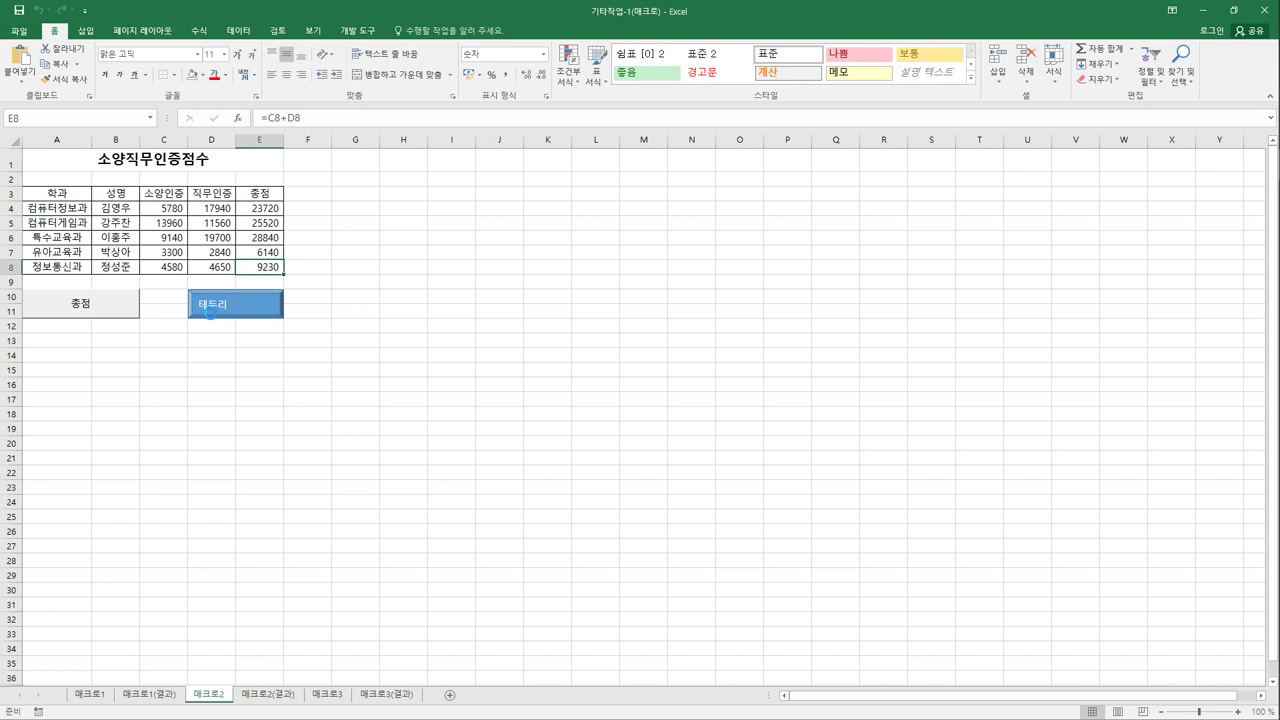
click(370, 434)
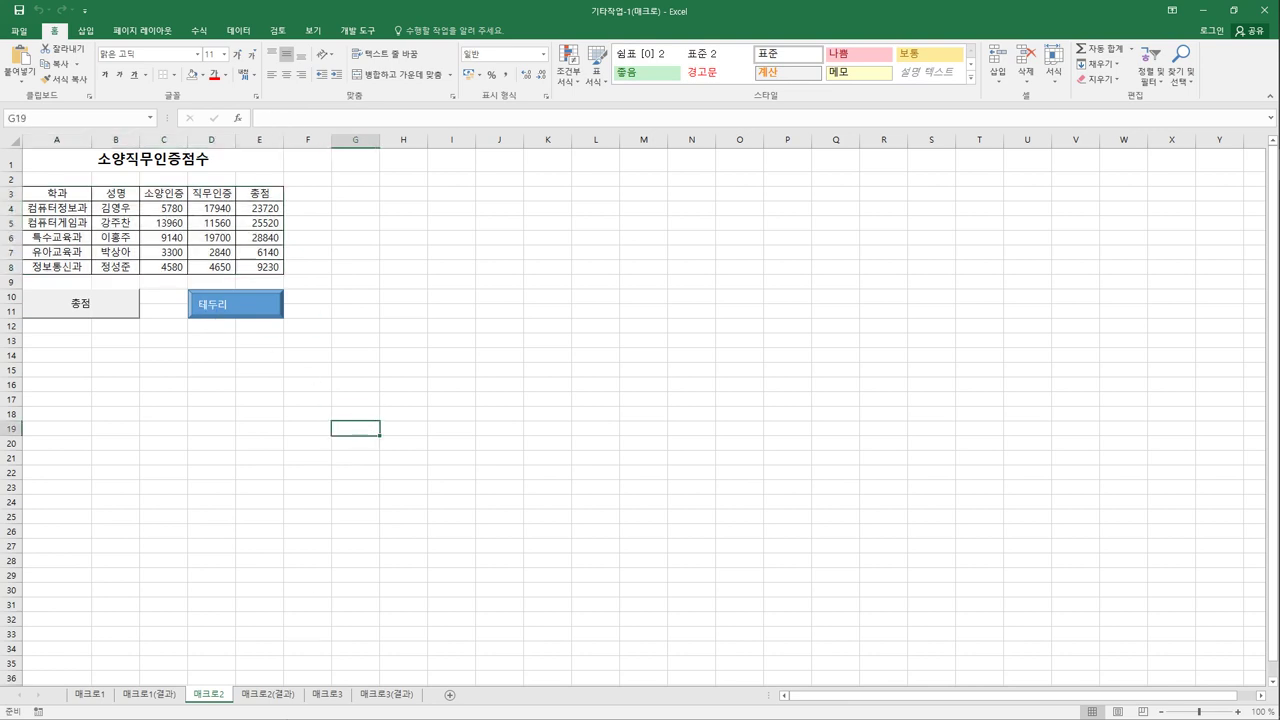
click(268, 697)
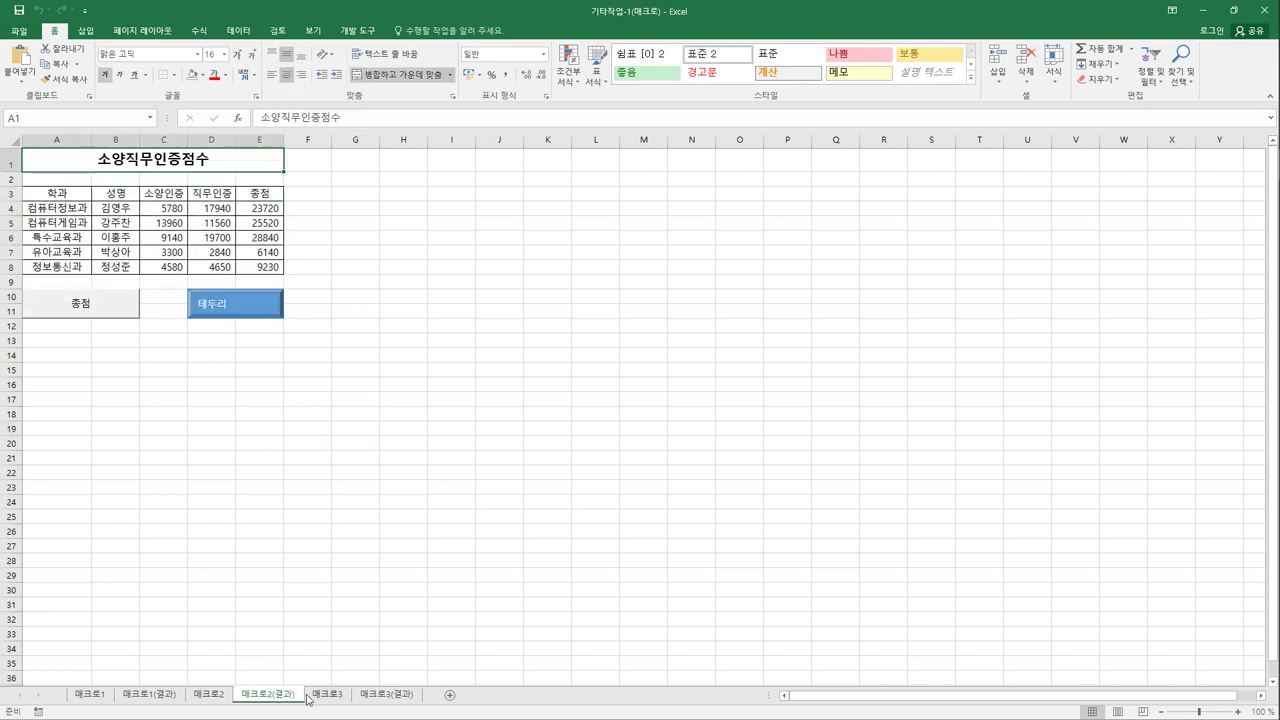
Open sheet 매크로3 and start recording a new macro named 이익금액 in the current workbook.
click(312, 697)
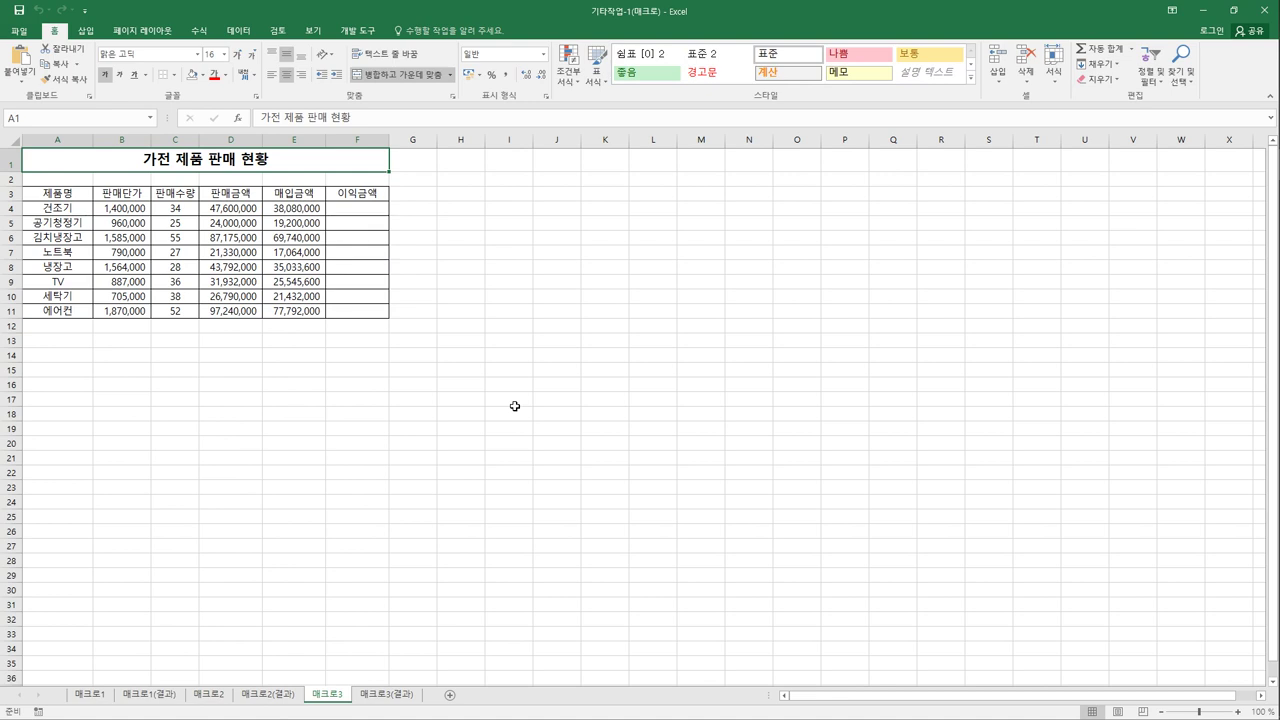
click(510, 254)
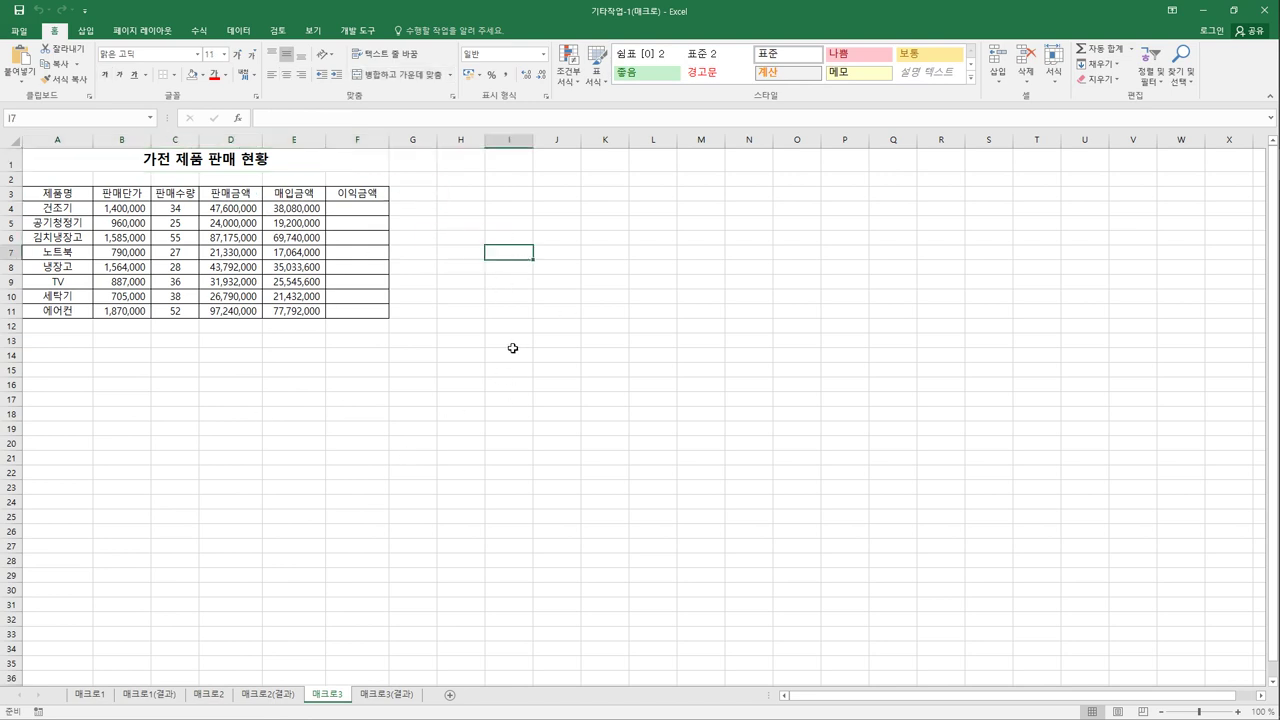
click(370, 211)
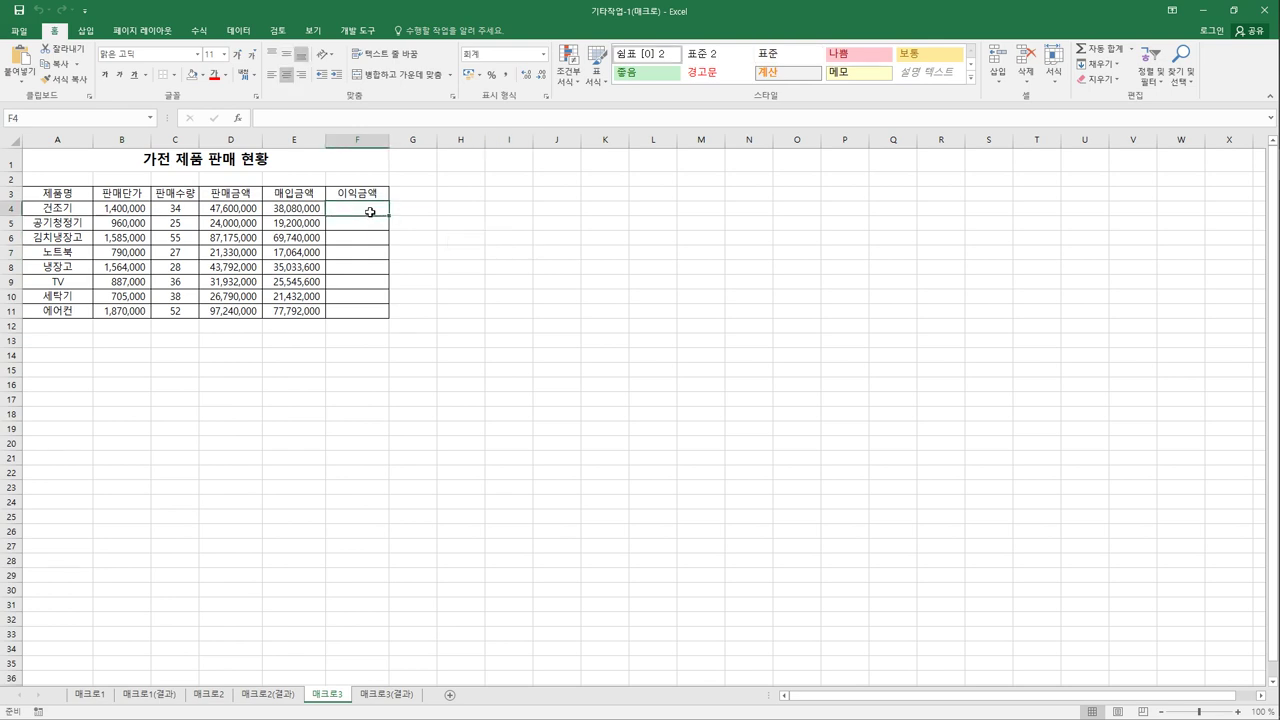
click(466, 244)
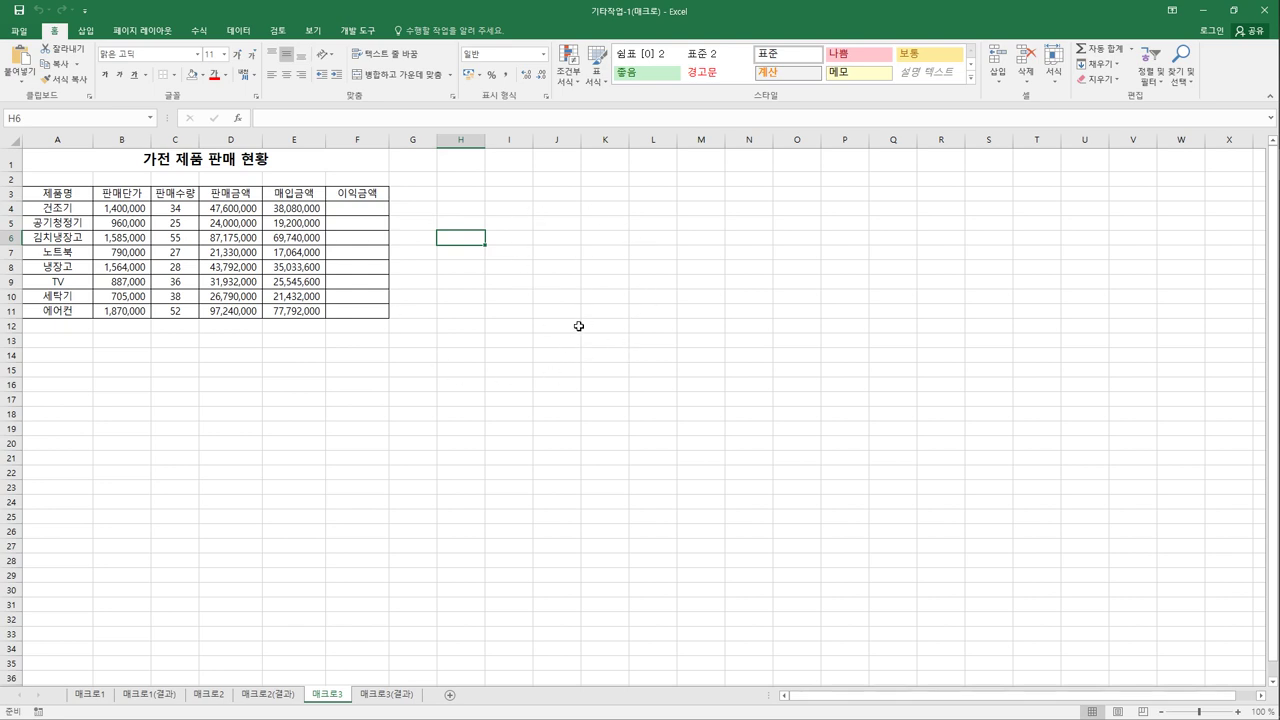
click(341, 33)
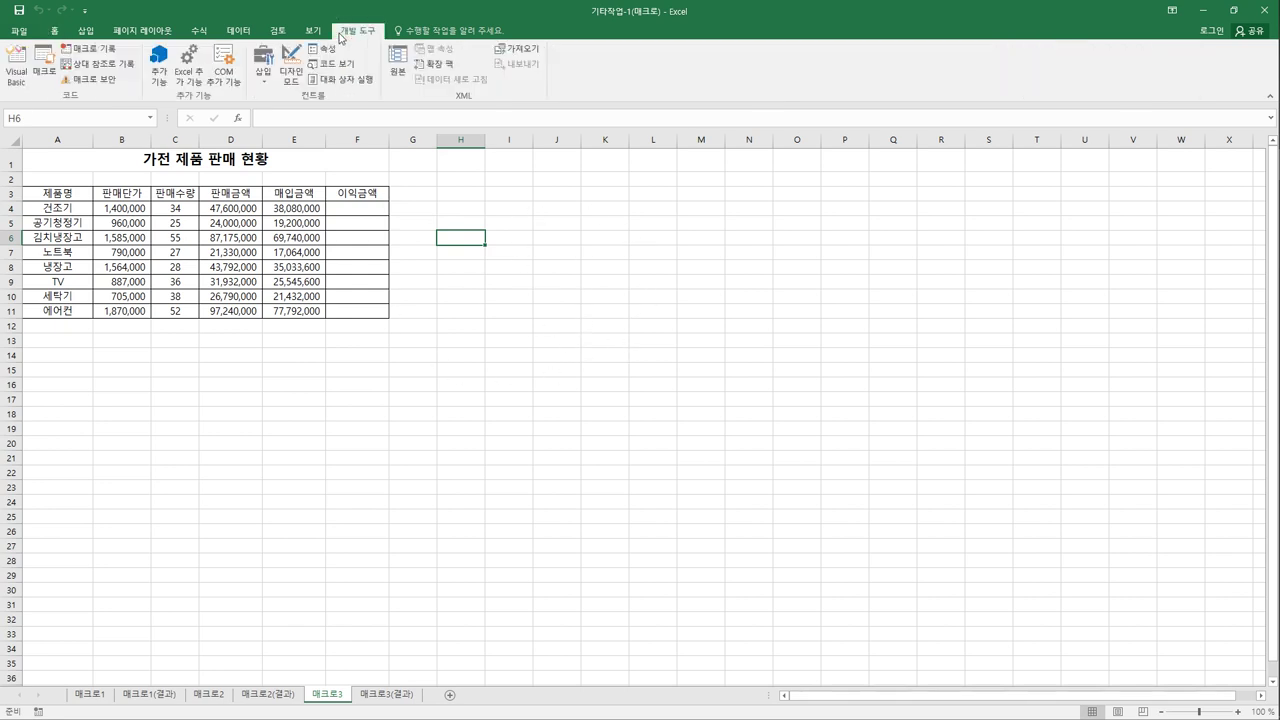
click(108, 50)
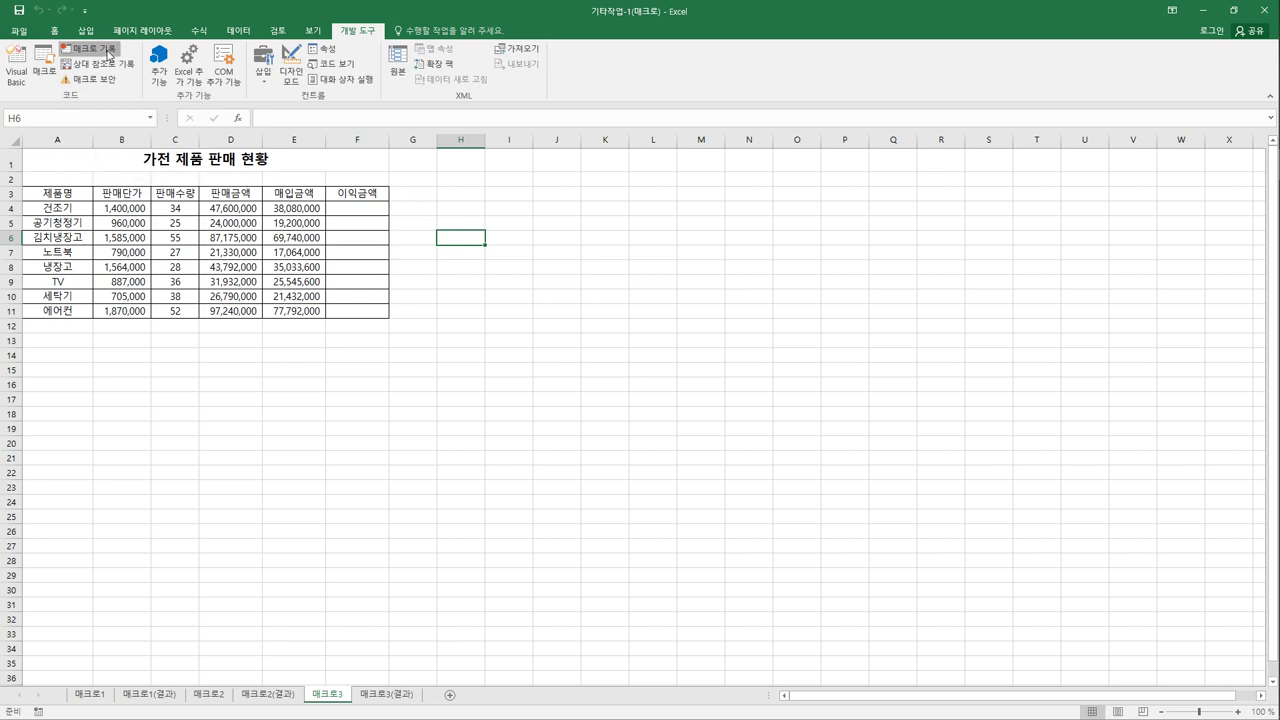
drag(548, 179, 645, 220)
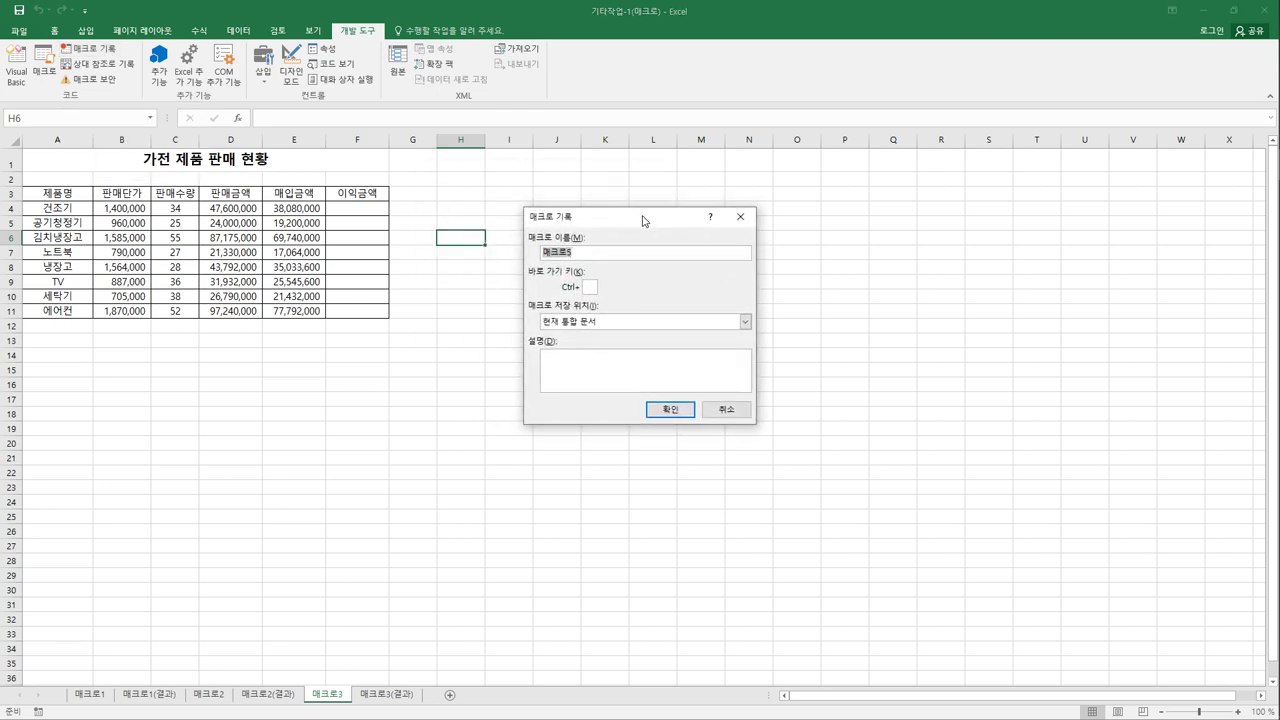
text(이익금액)
click(669, 410)
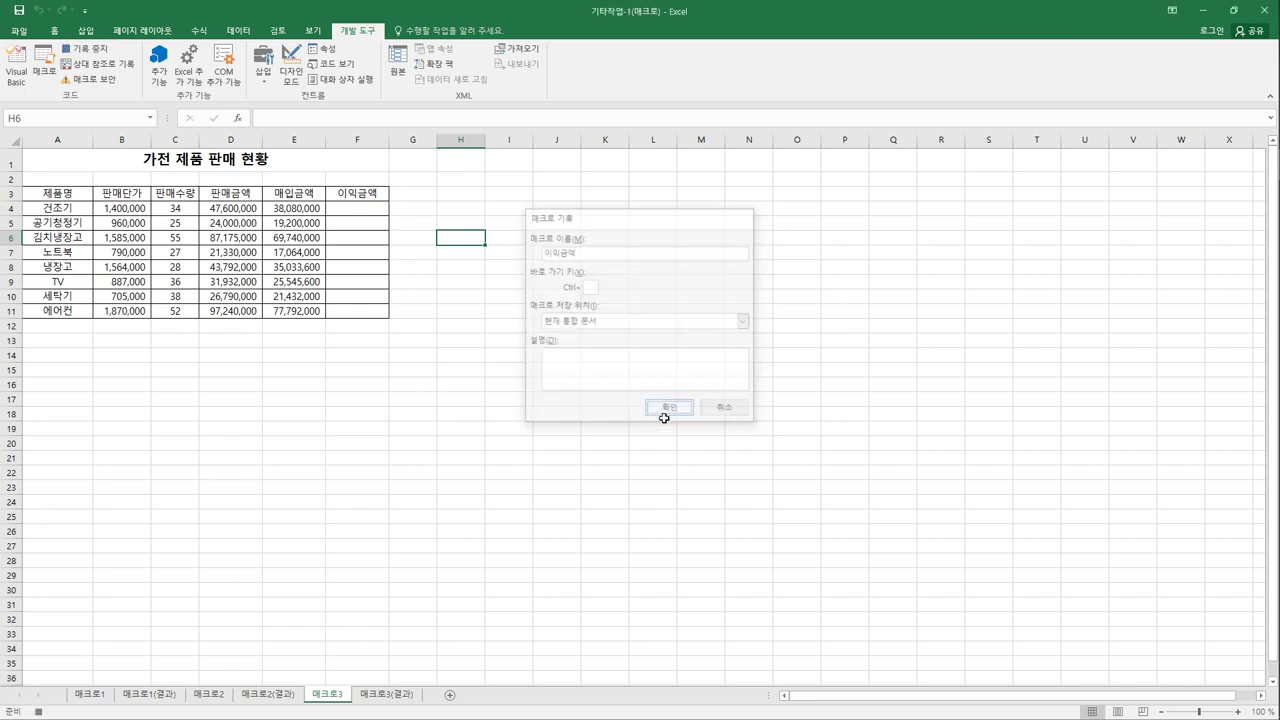
Enter the formula =D4-E4 in cell F4 to calculate the first product's 이익금액.
click(372, 214)
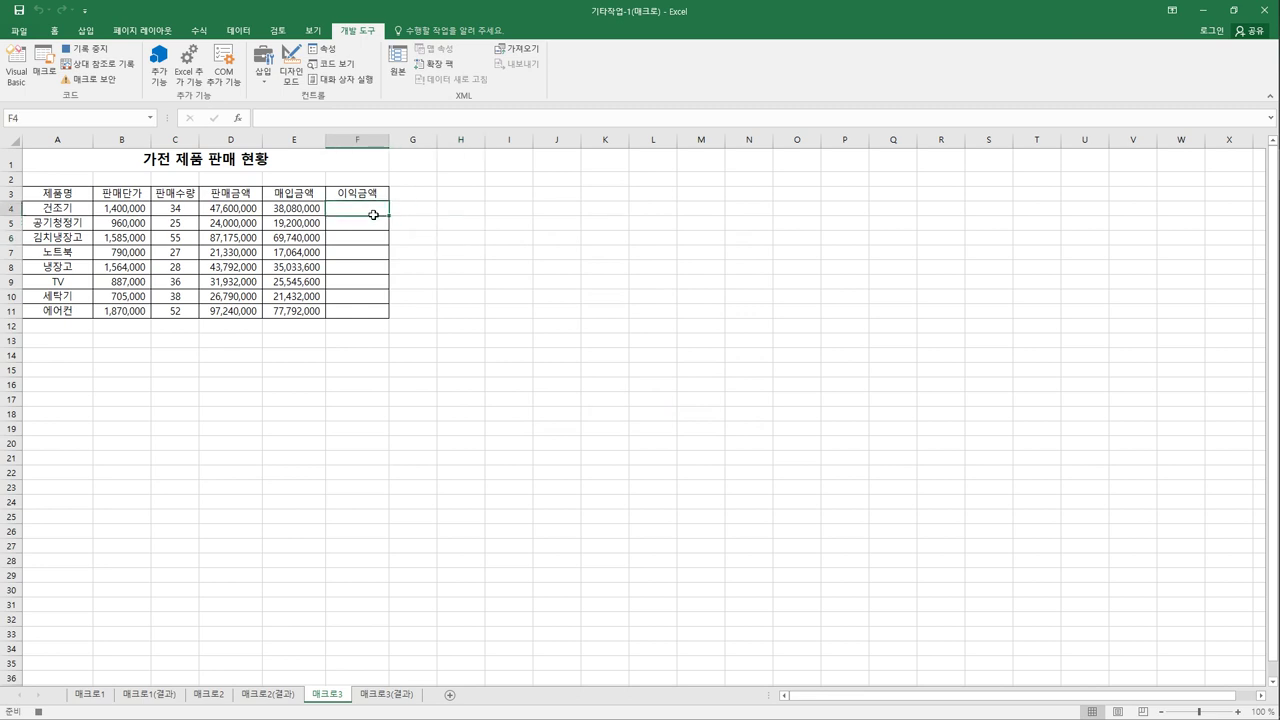
text(=)
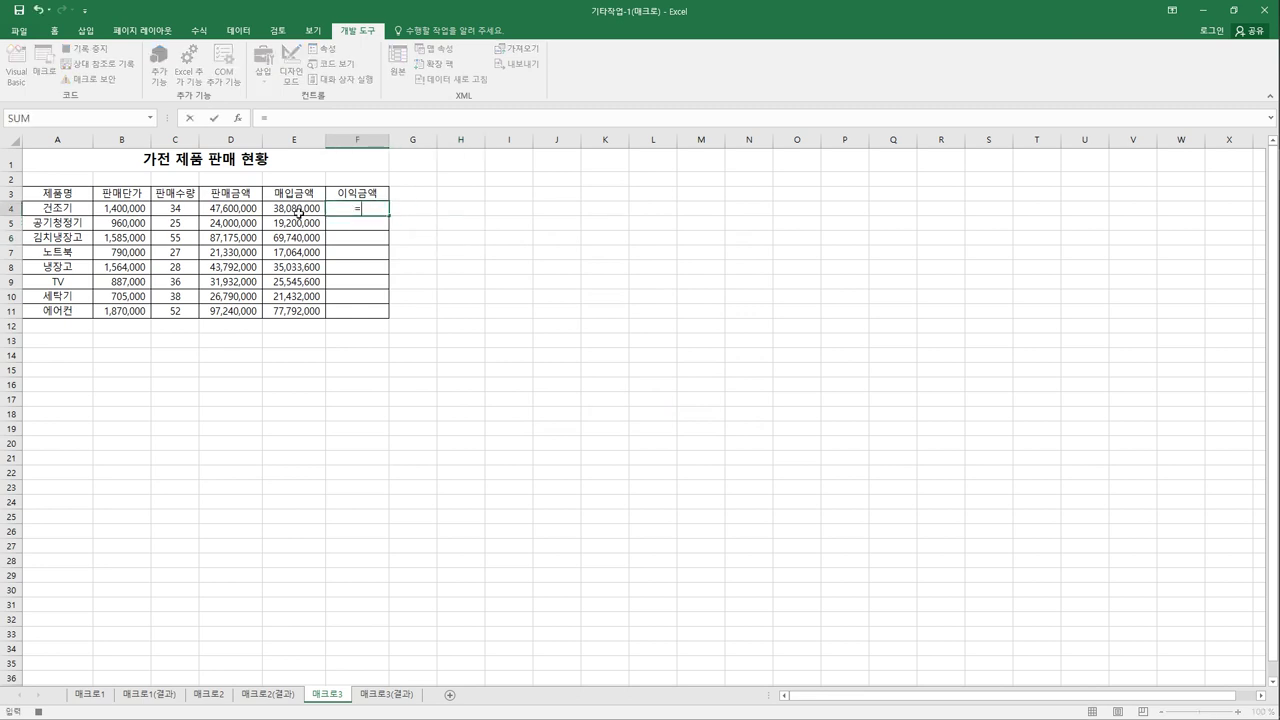
click(242, 213)
text(-)
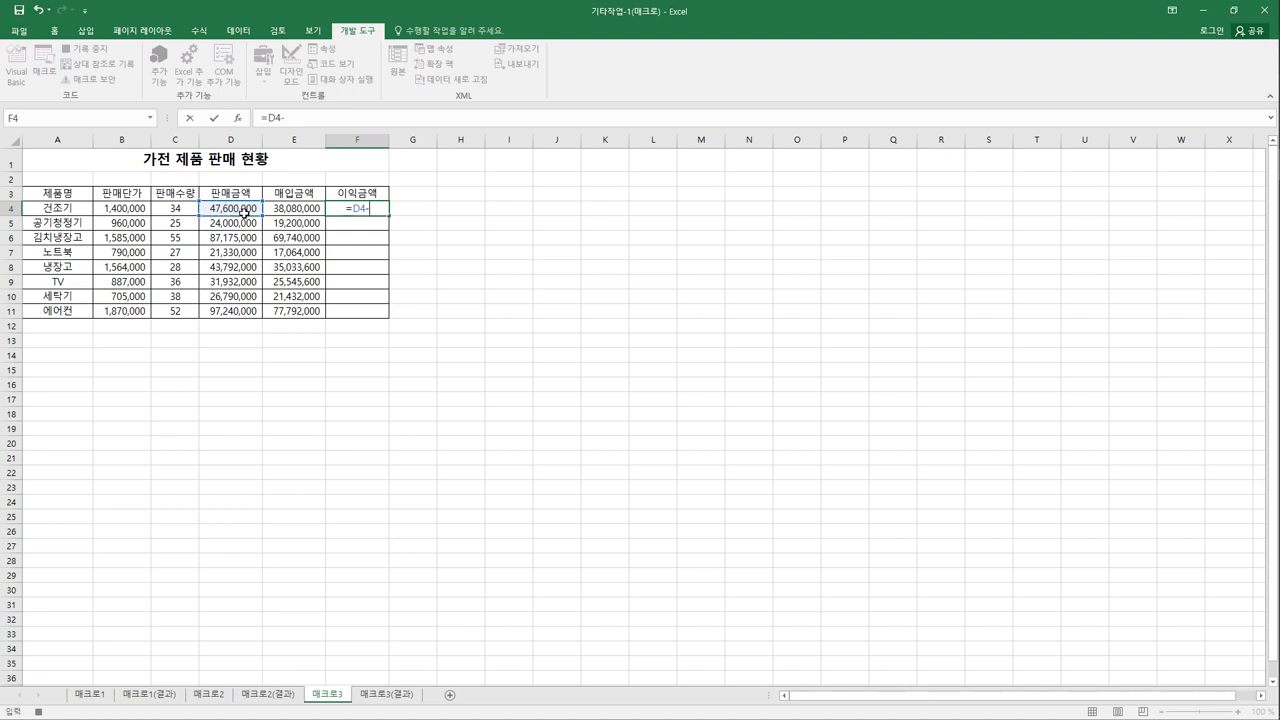
click(300, 213)
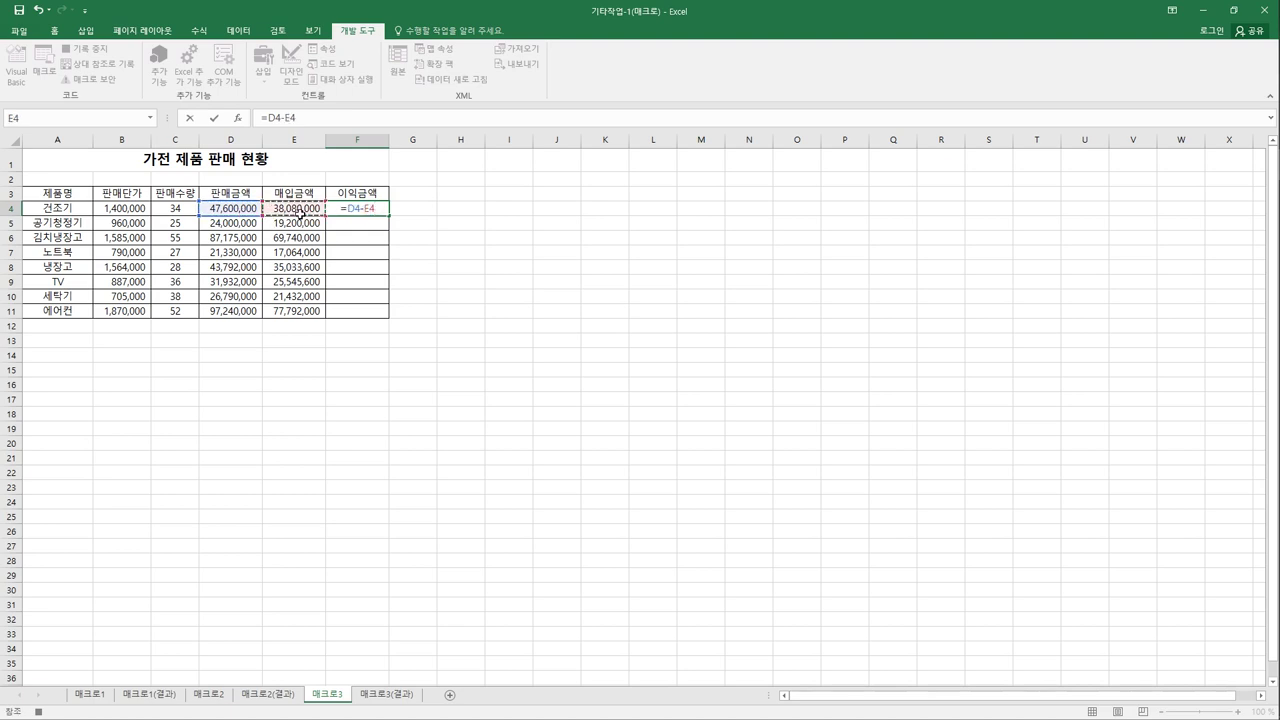
key(Return)
Fill the F4 formula down through F11 and stop recording the 이익금액 macro.
click(371, 209)
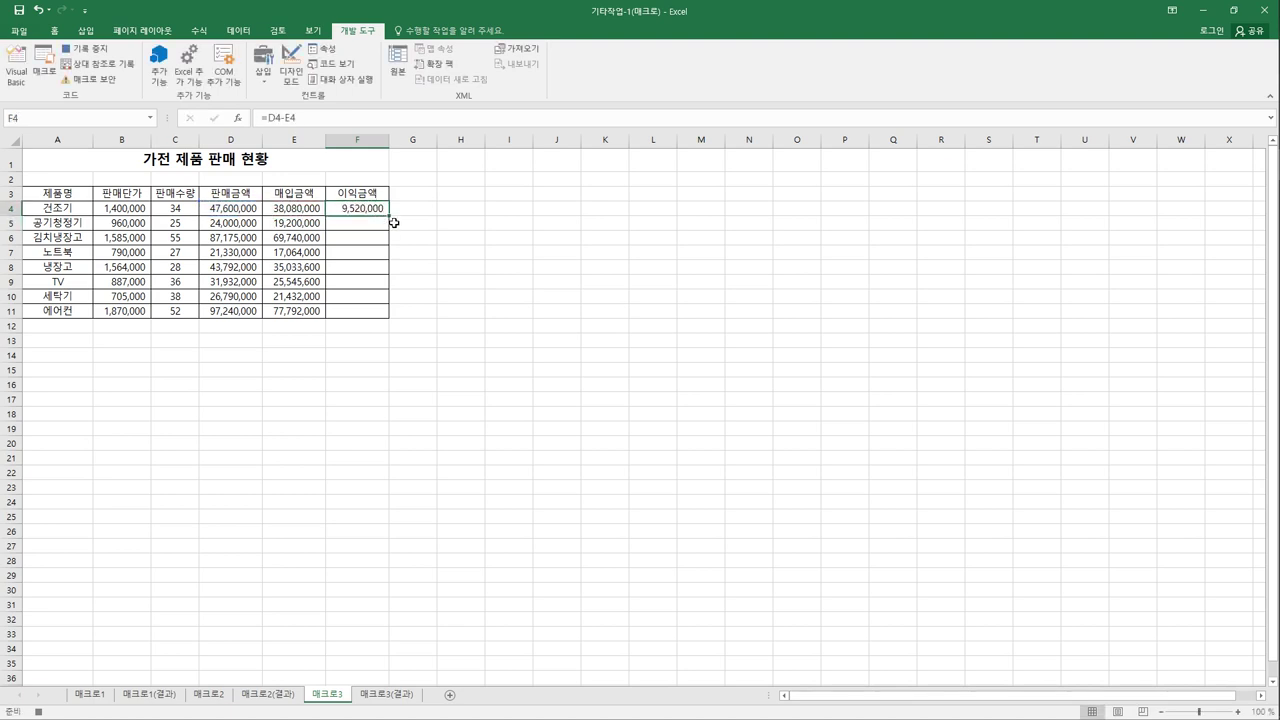
drag(390, 222, 387, 314)
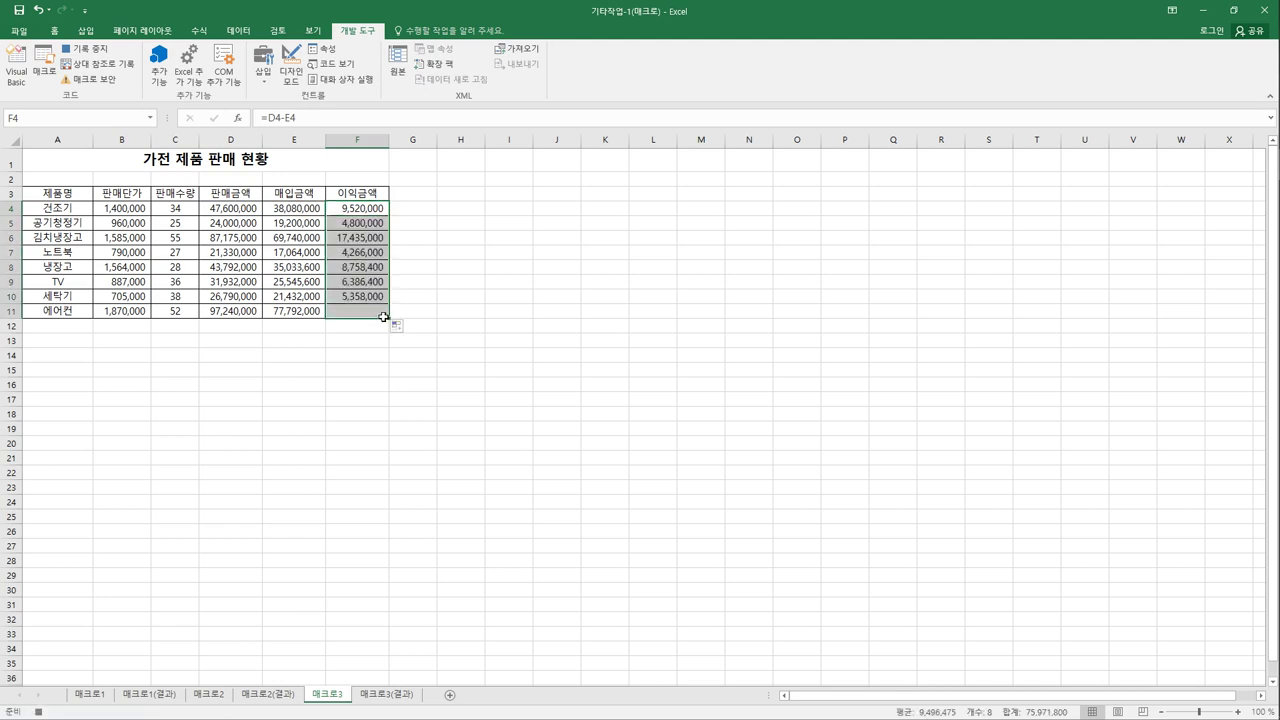
click(383, 312)
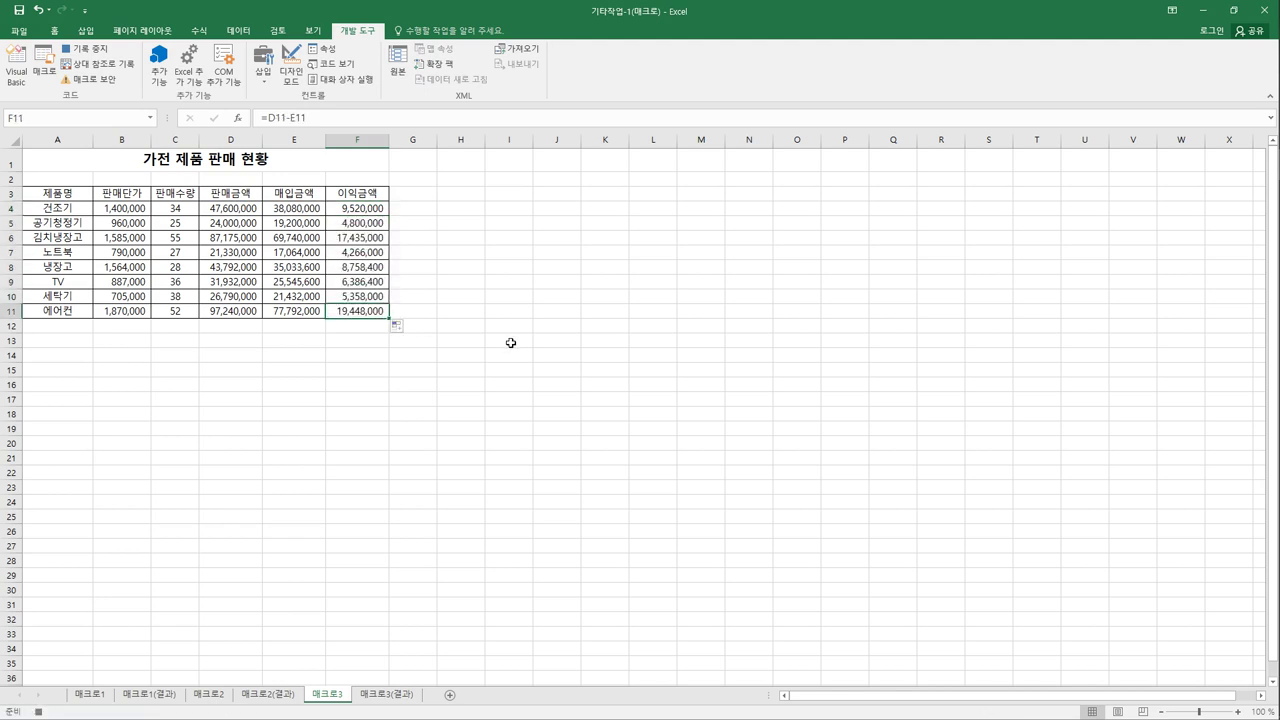
click(90, 50)
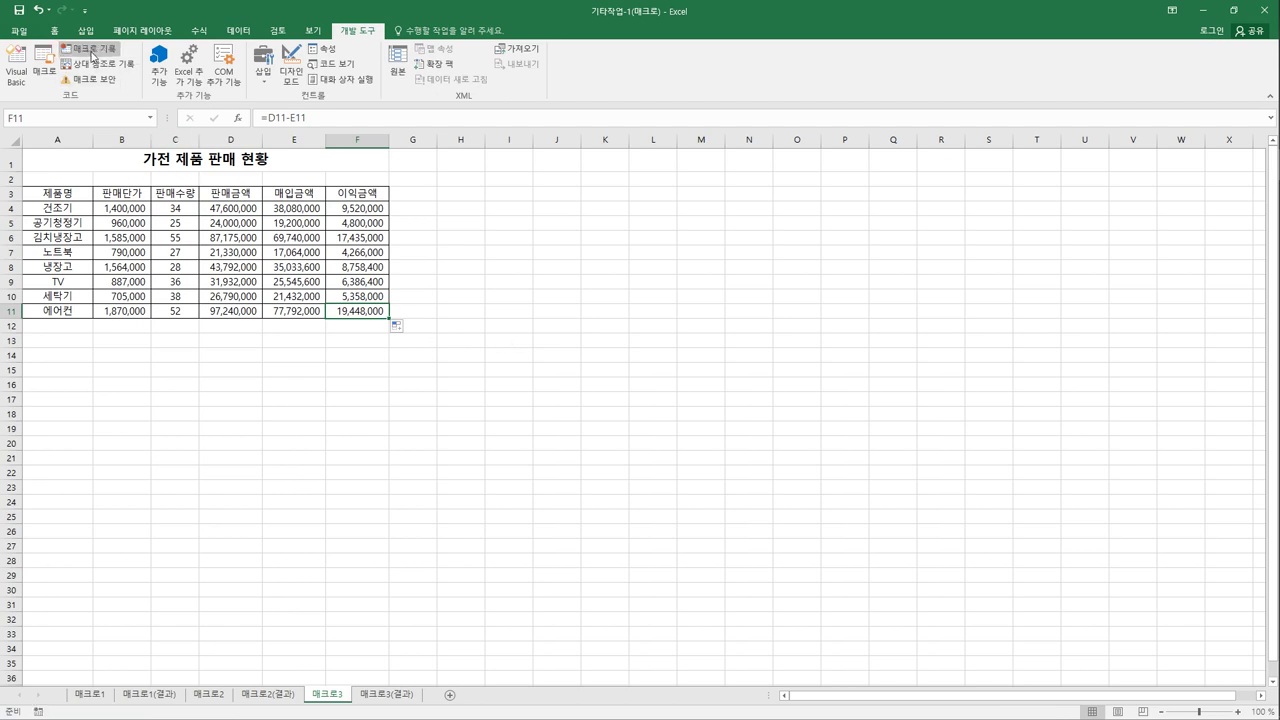
click(452, 356)
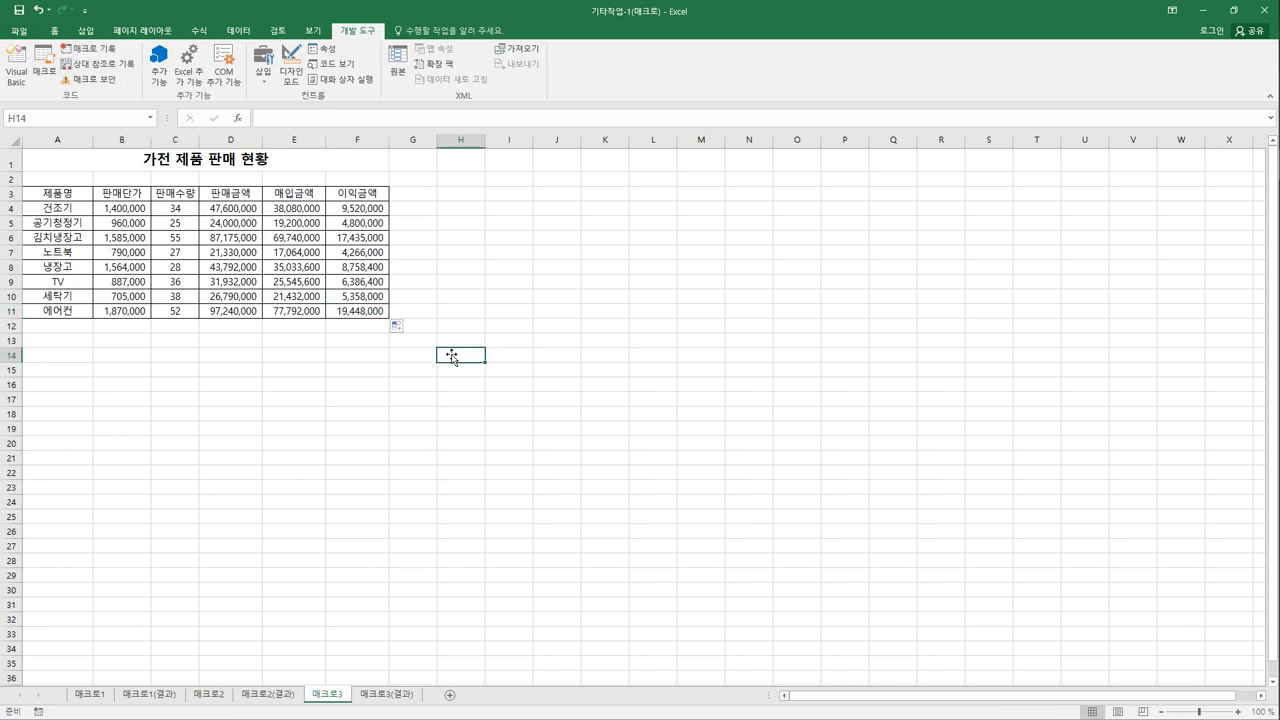
Insert a form control button covering cells B13:C14.
click(262, 75)
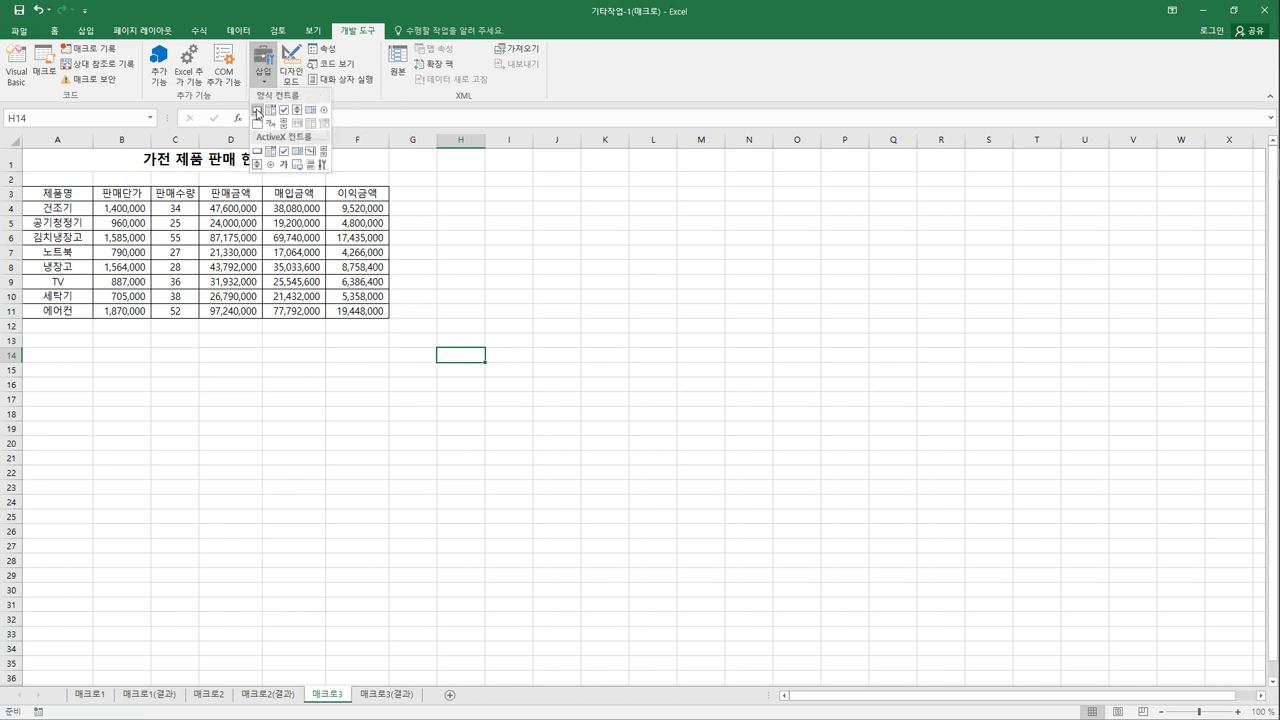
click(257, 110)
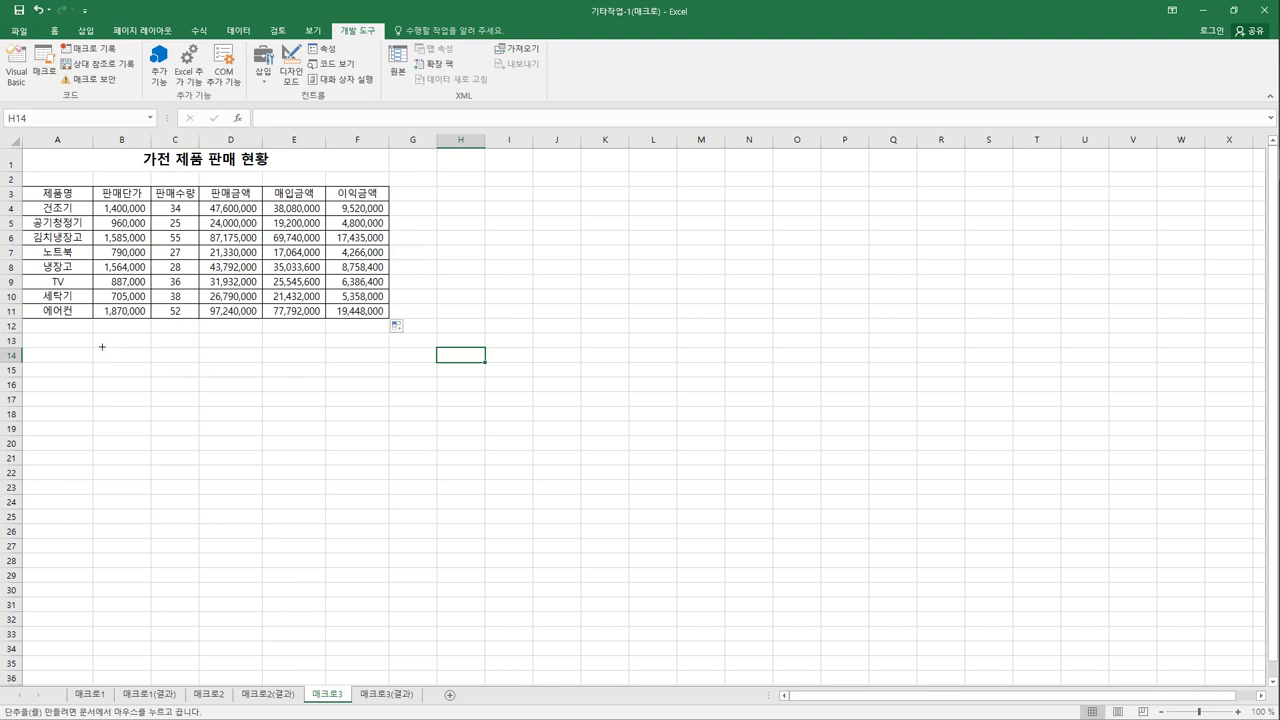
drag(102, 344, 205, 373)
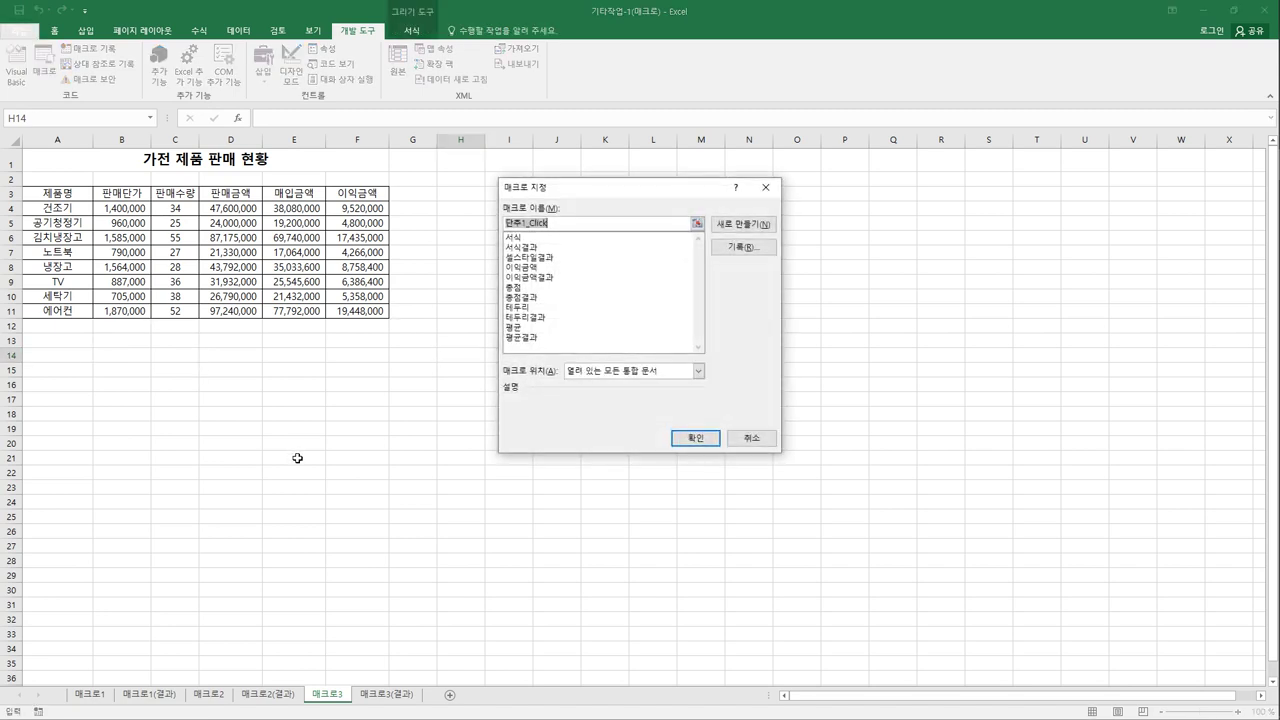
Assign the 이익금액 macro to the new button and label it 이익금액.
drag(632, 188, 538, 193)
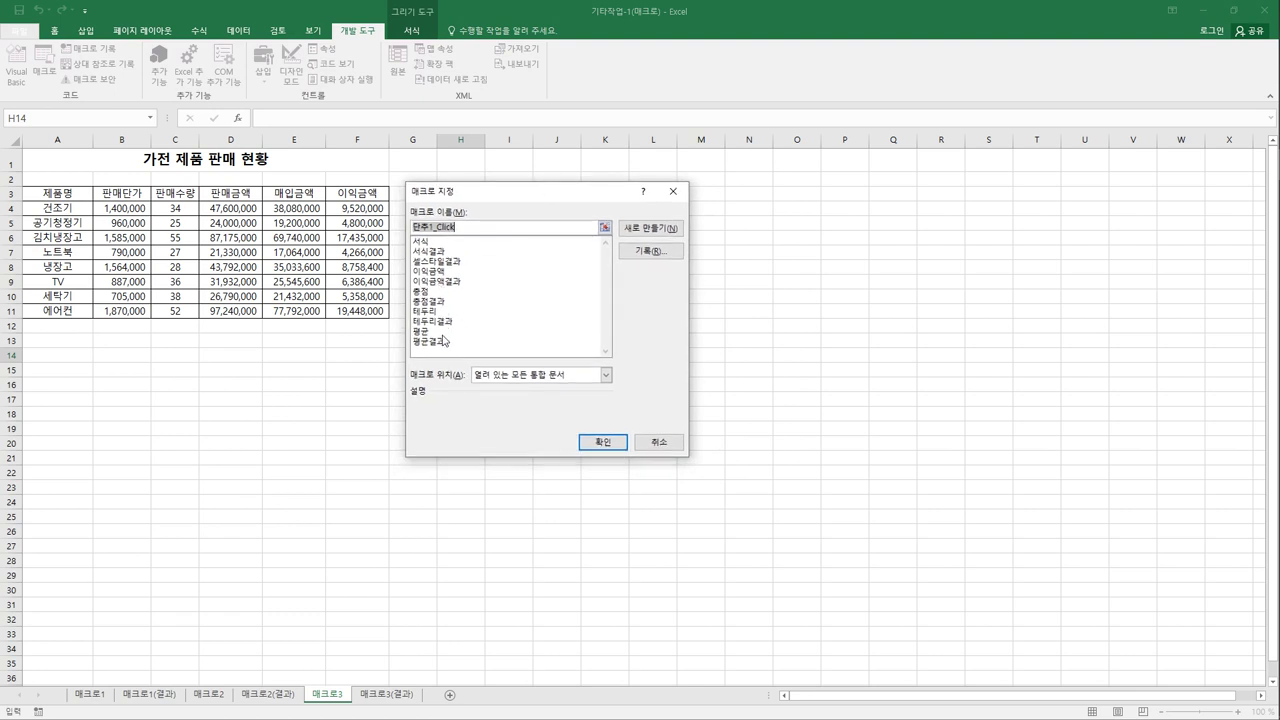
click(436, 271)
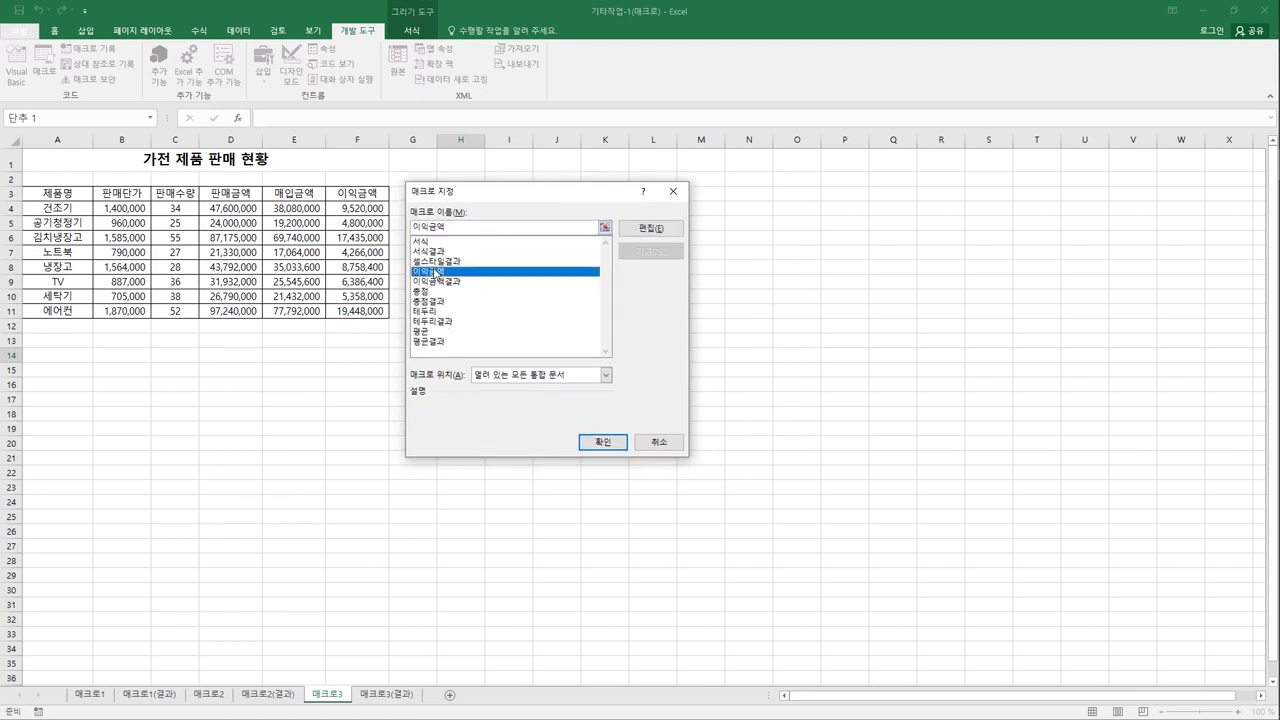
click(608, 443)
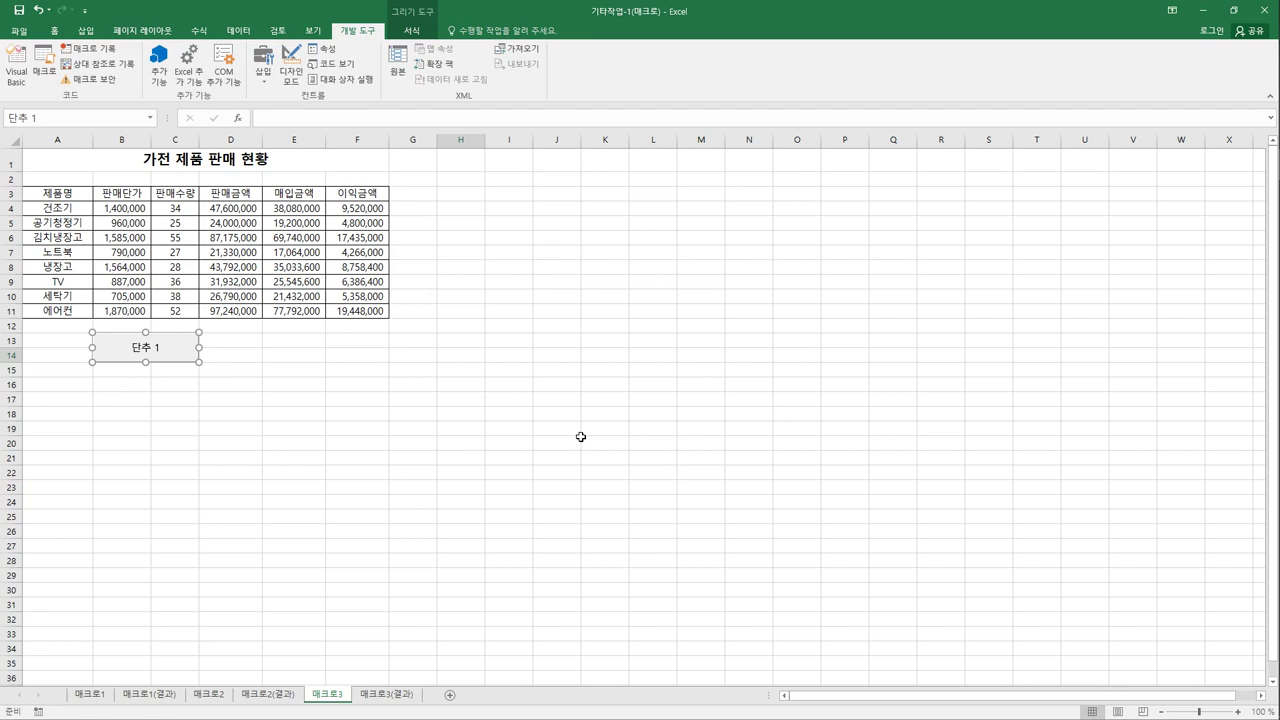
text(이익금액)
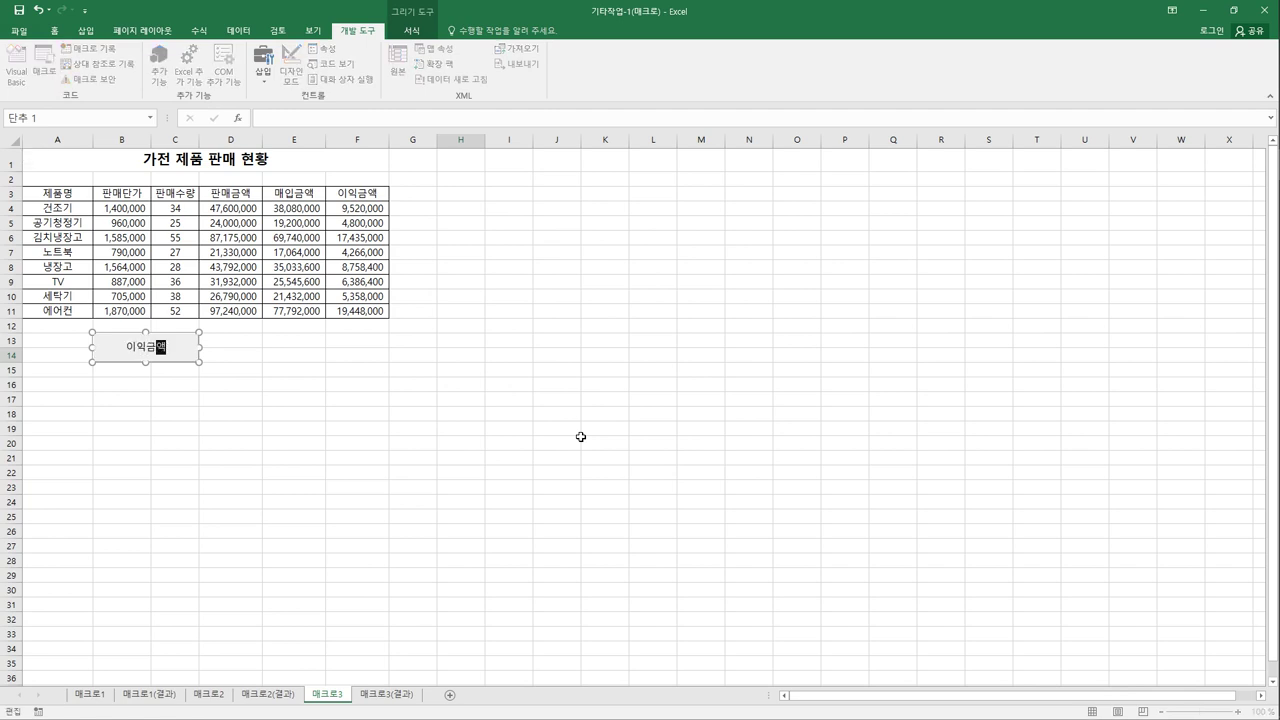
click(578, 458)
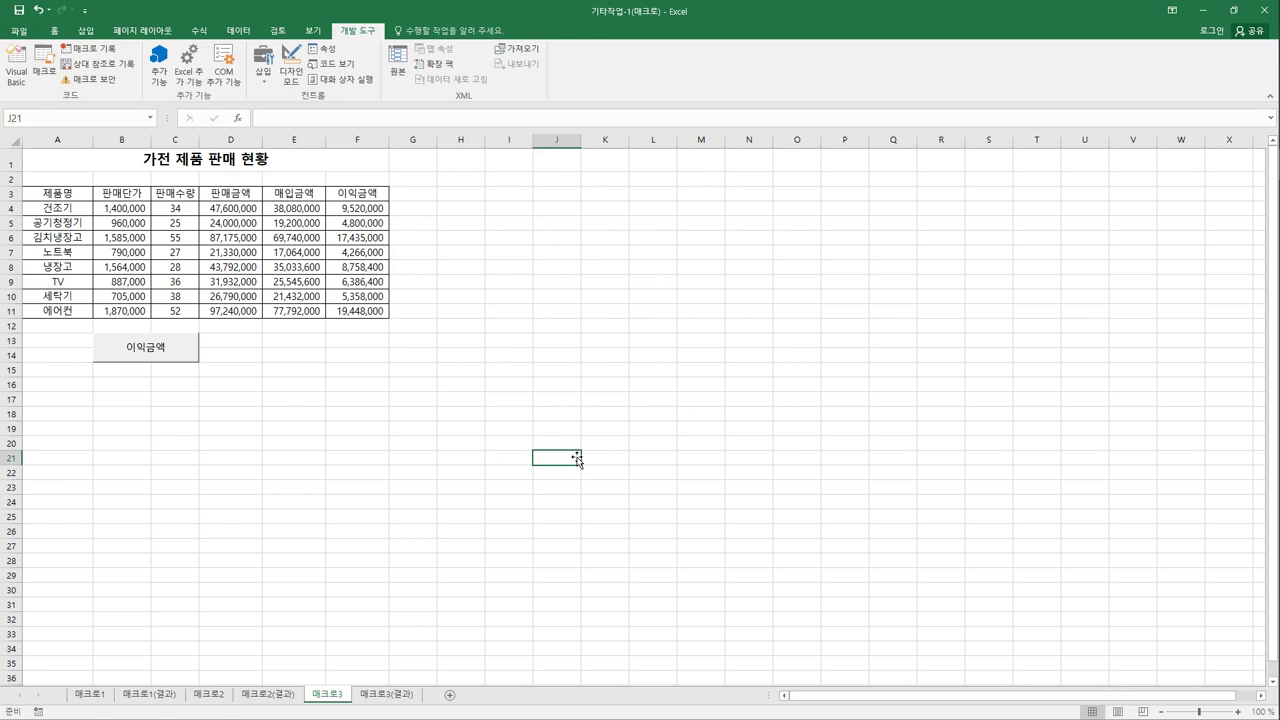
Clear the contents of F4:F11 and run the 이익금액 macro from its button to test it.
drag(374, 215, 374, 310)
key(Delete)
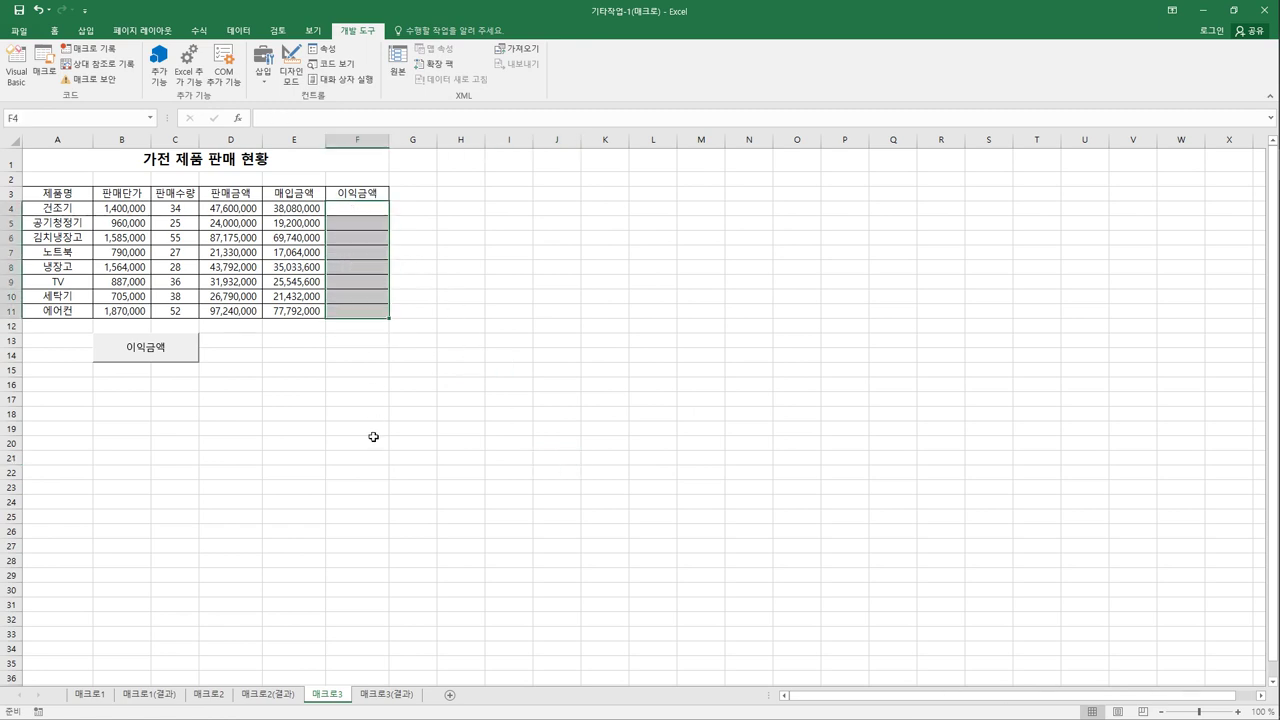
click(374, 430)
click(195, 359)
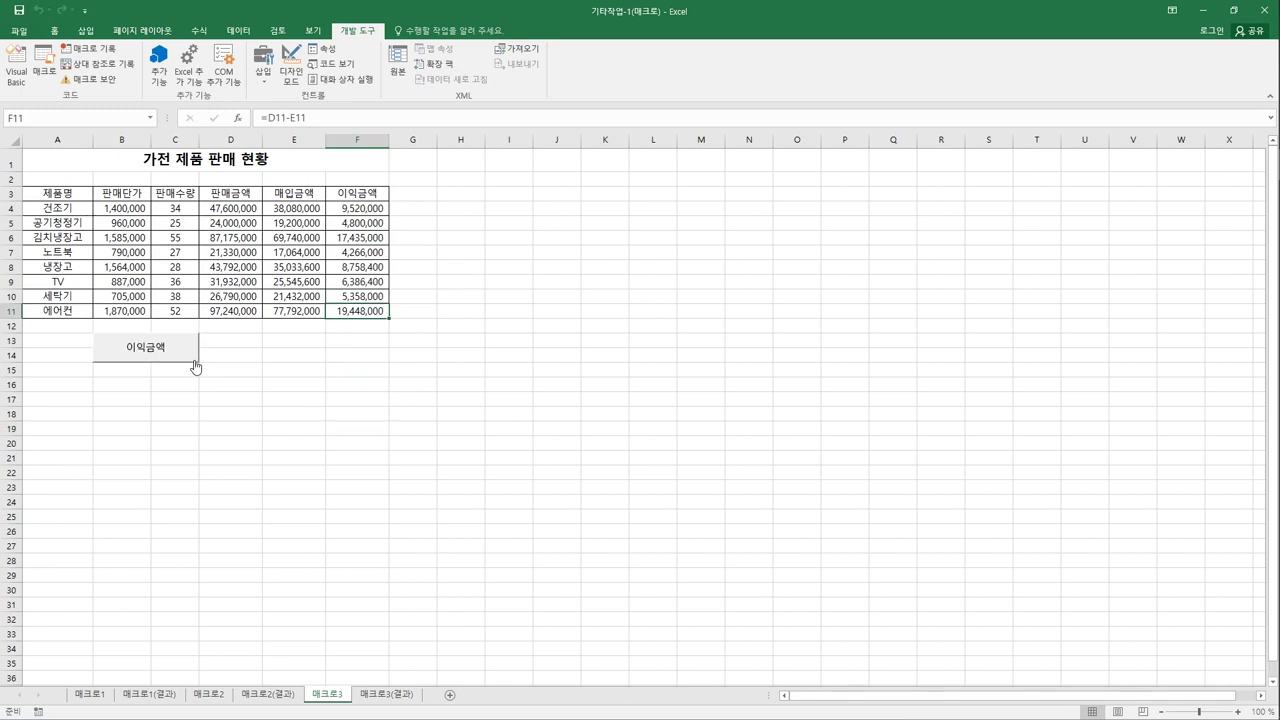
click(367, 401)
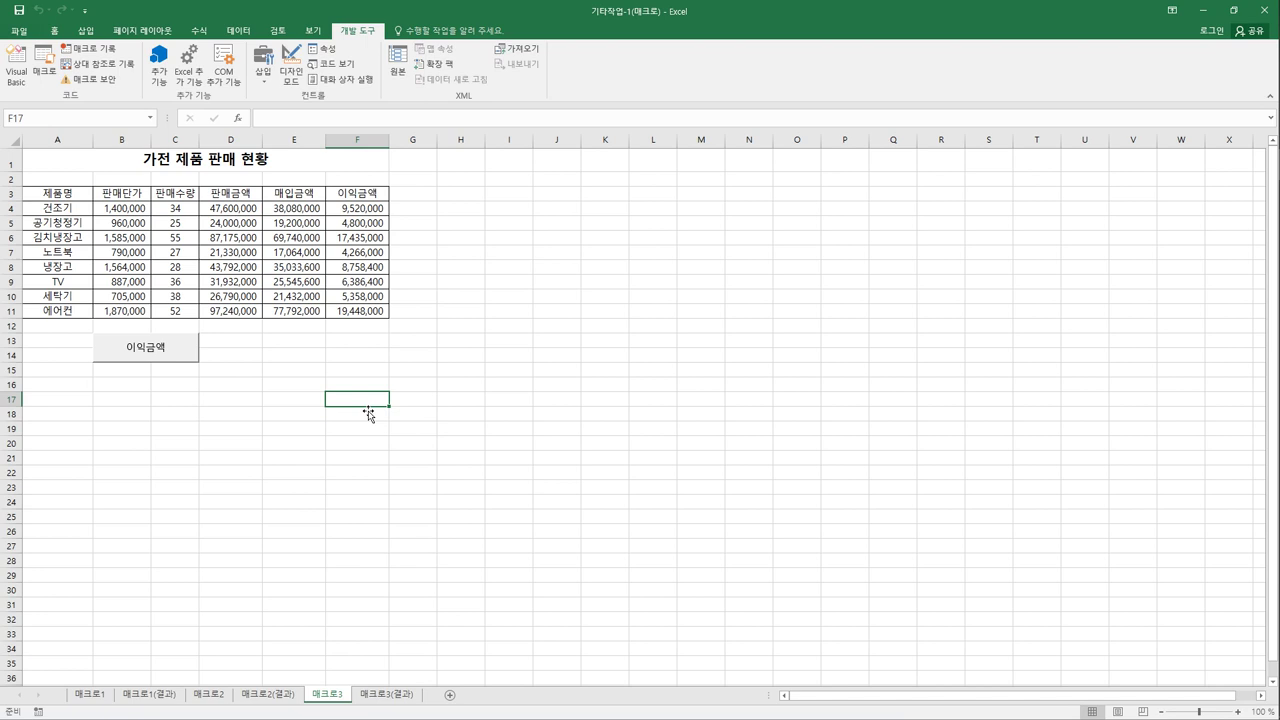
Start recording a new macro named 셀스타일 in the current workbook.
click(96, 49)
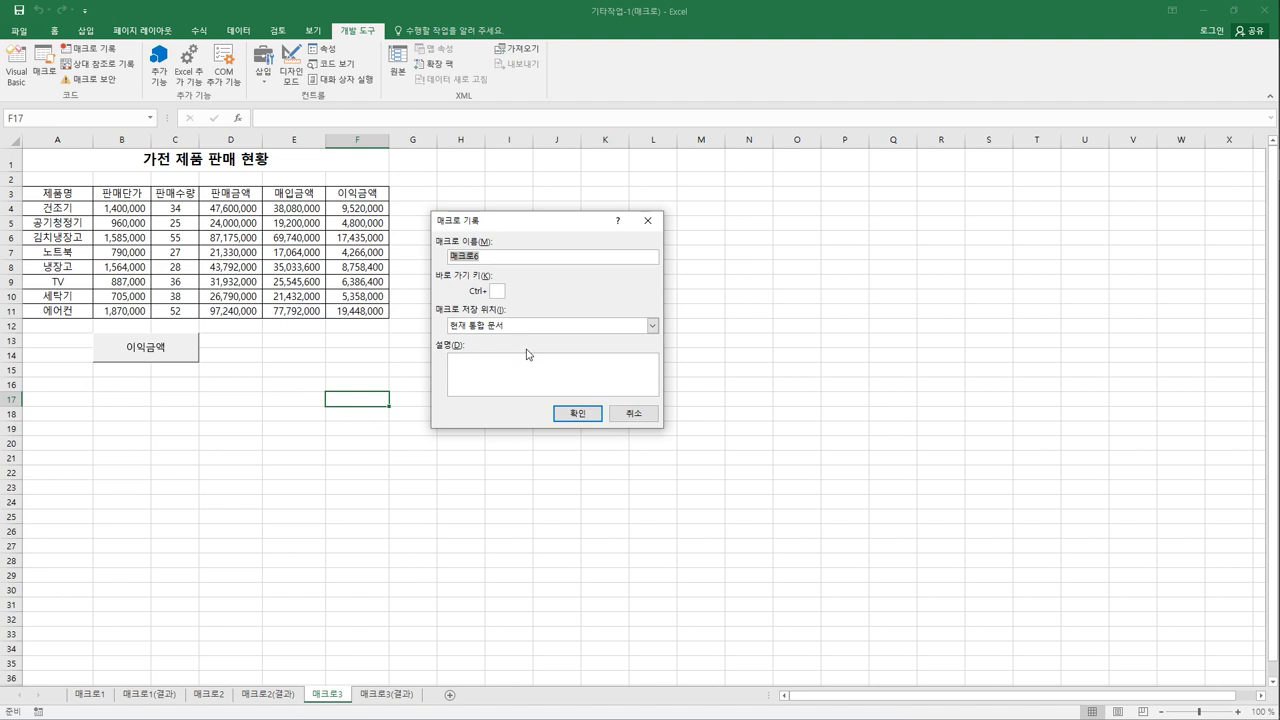
text(셀스타일)
key(Return)
key(Return)
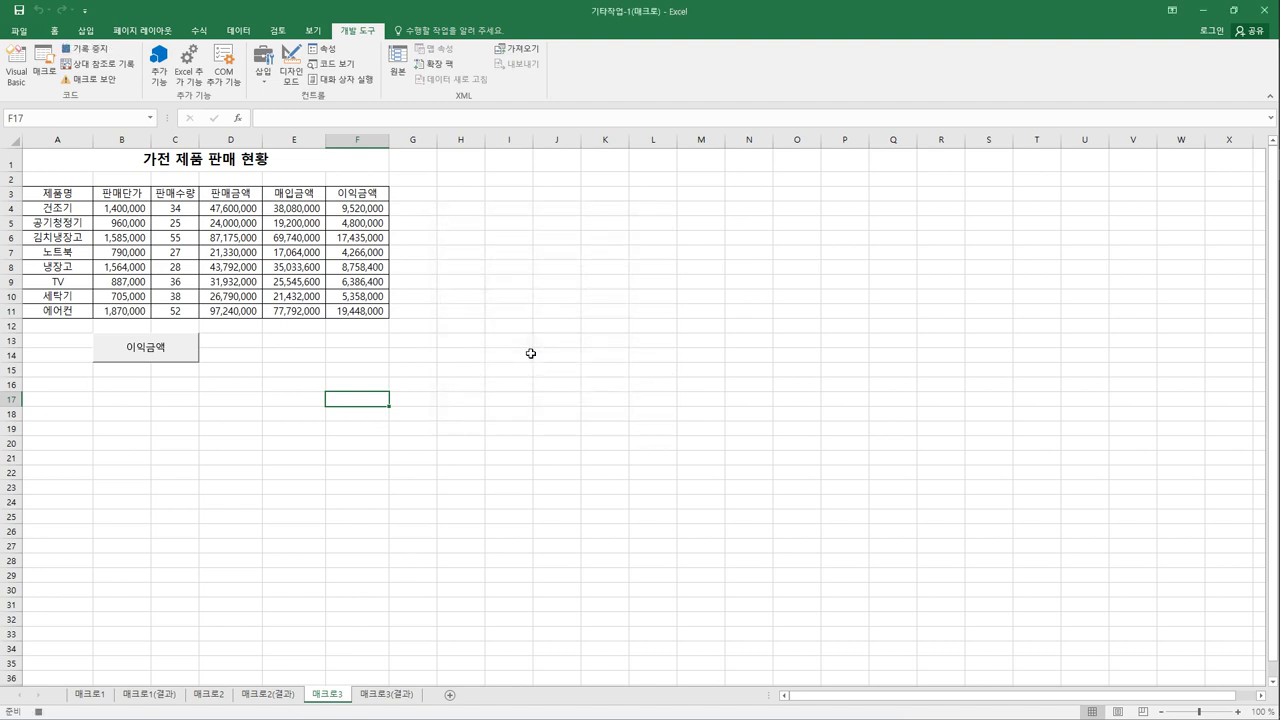
Apply the 강조색1 cell style to the header row A3:F3 and stop recording the 셀스타일 macro.
drag(89, 197, 340, 195)
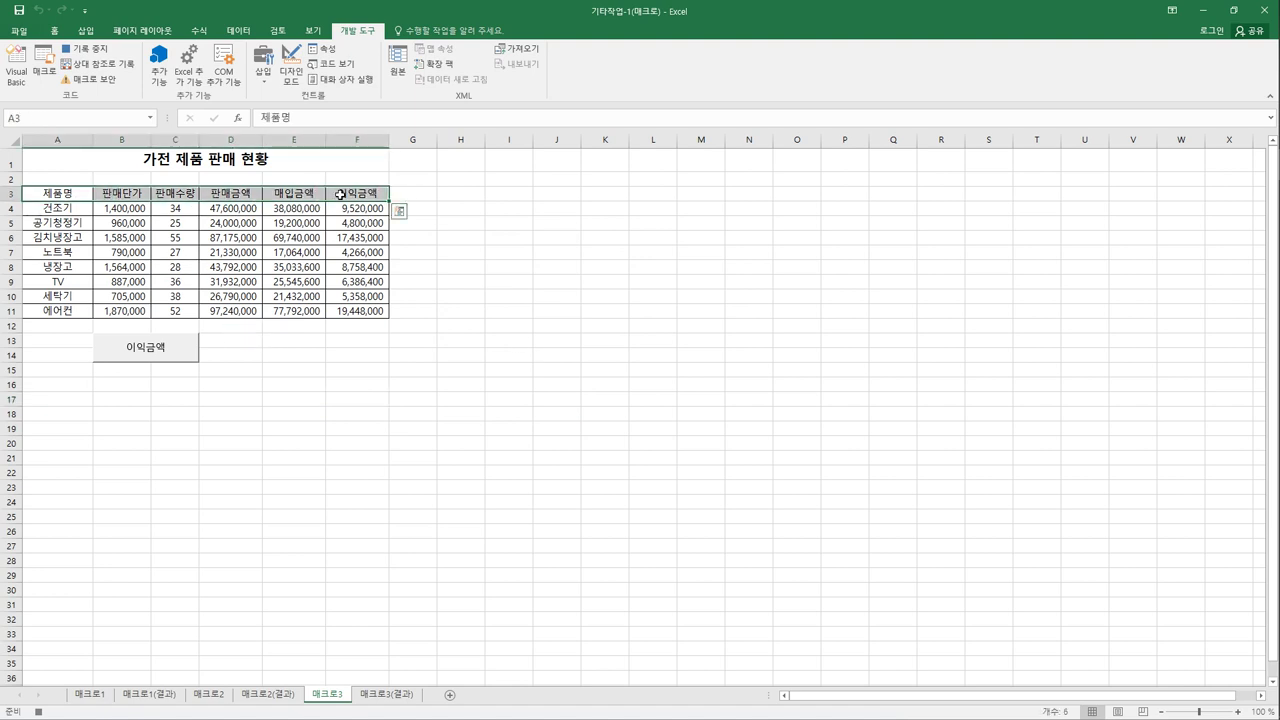
click(55, 30)
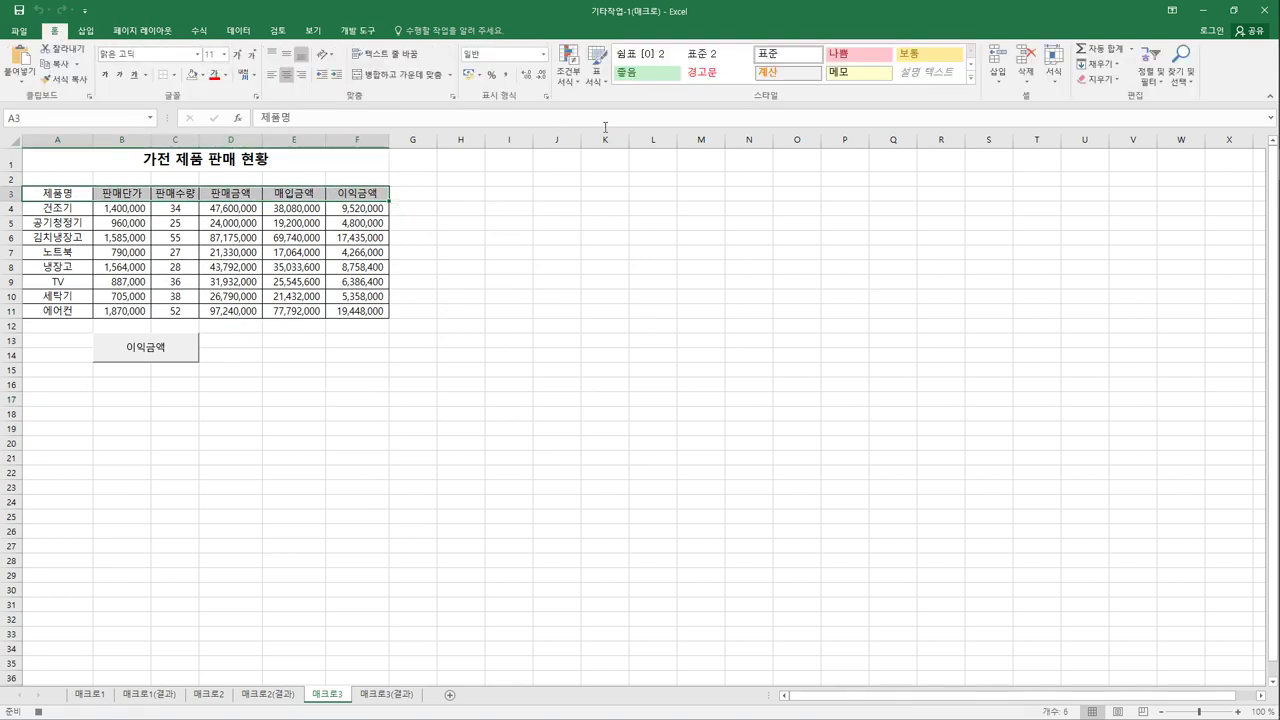
click(970, 78)
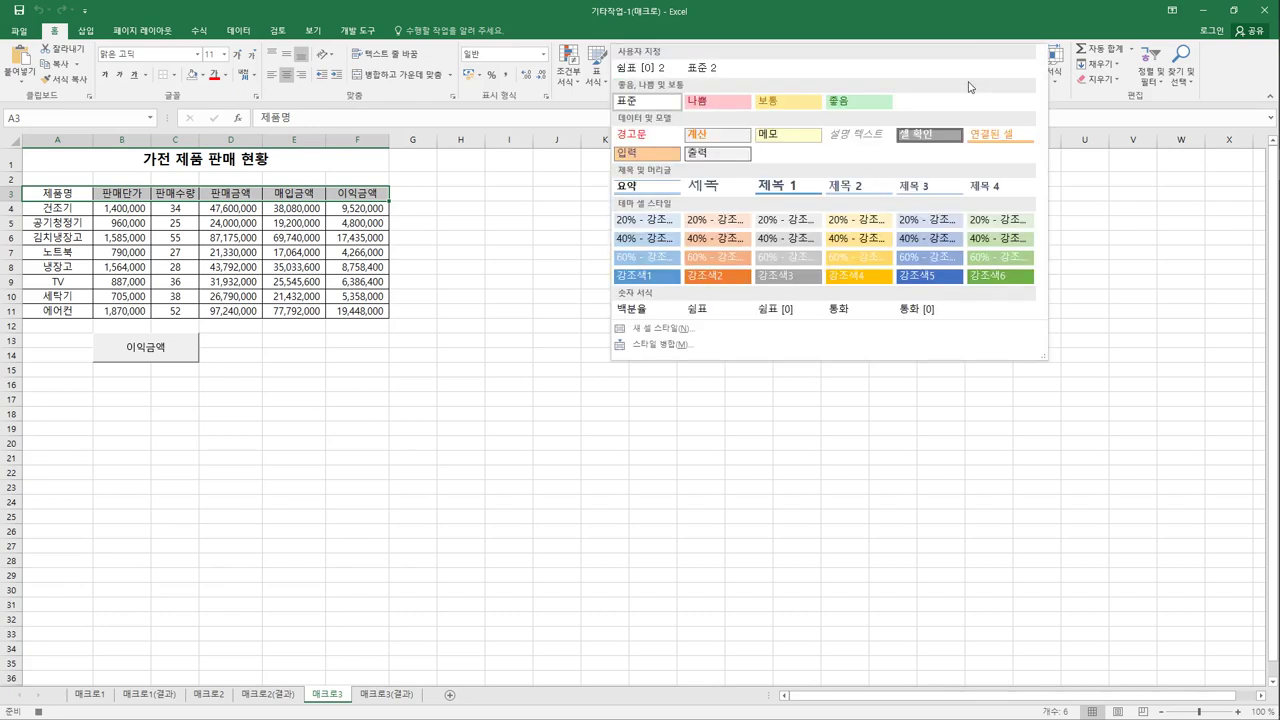
key(Escape)
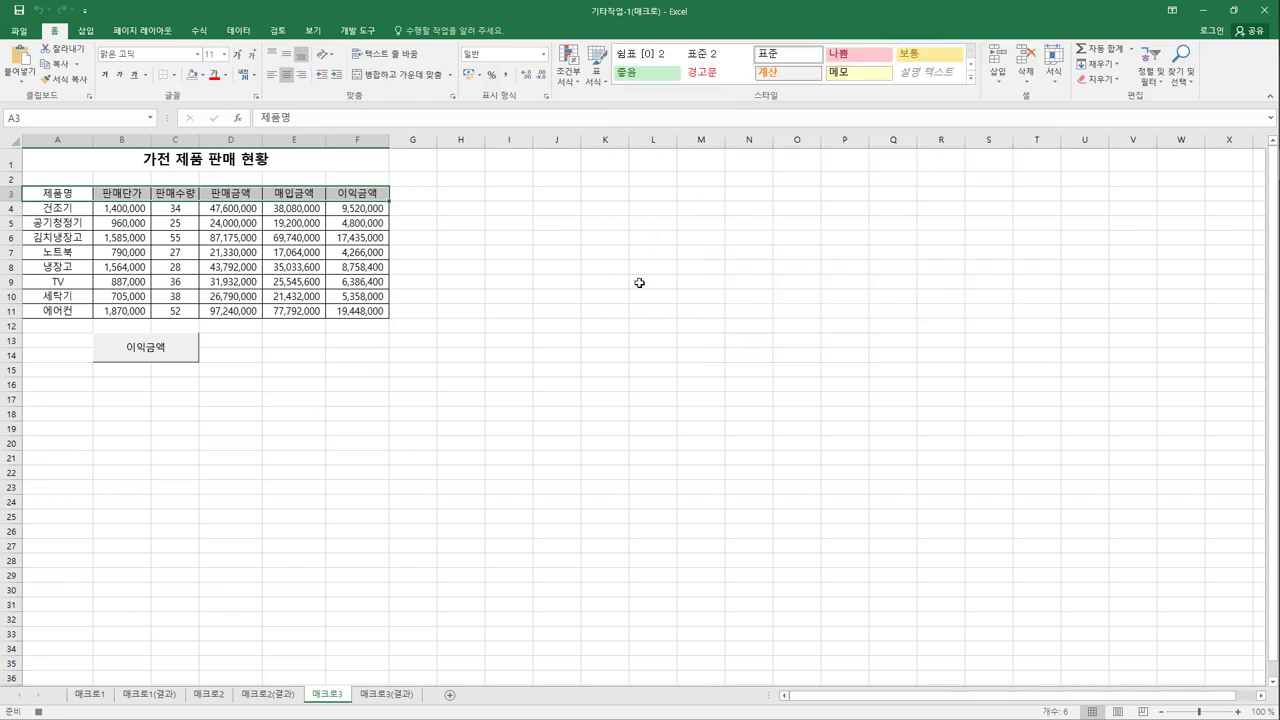
click(353, 199)
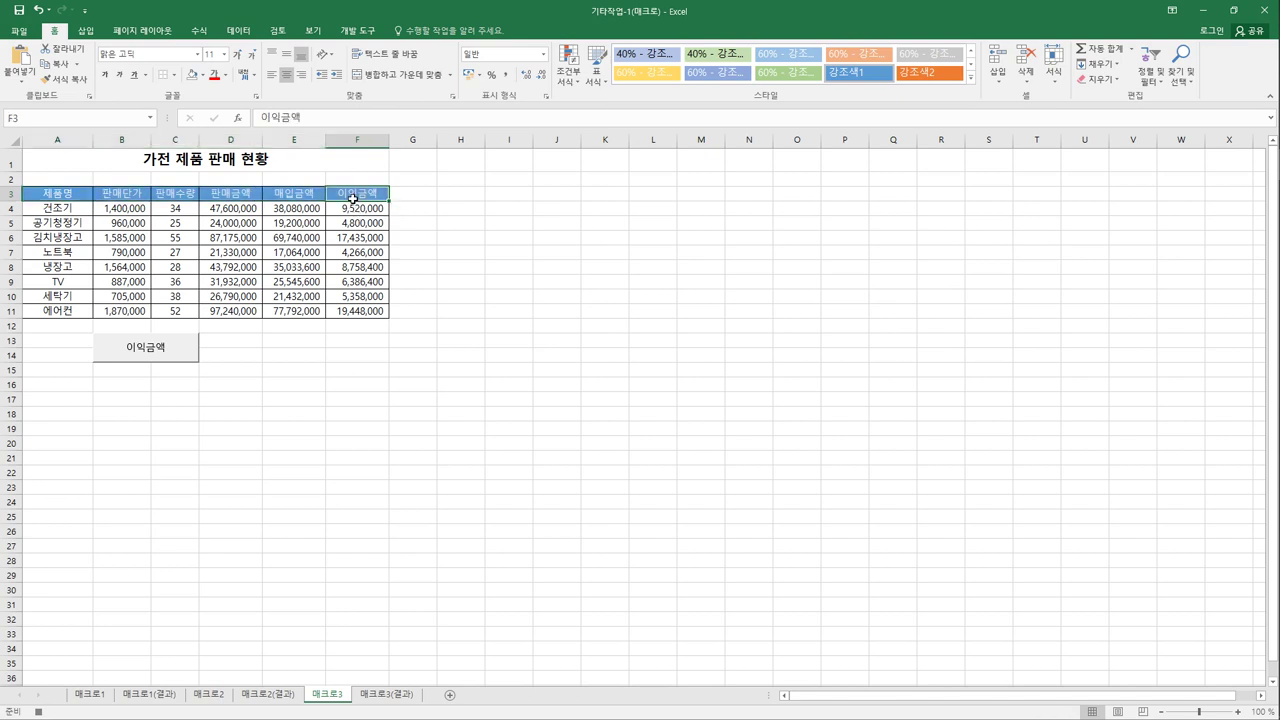
click(352, 31)
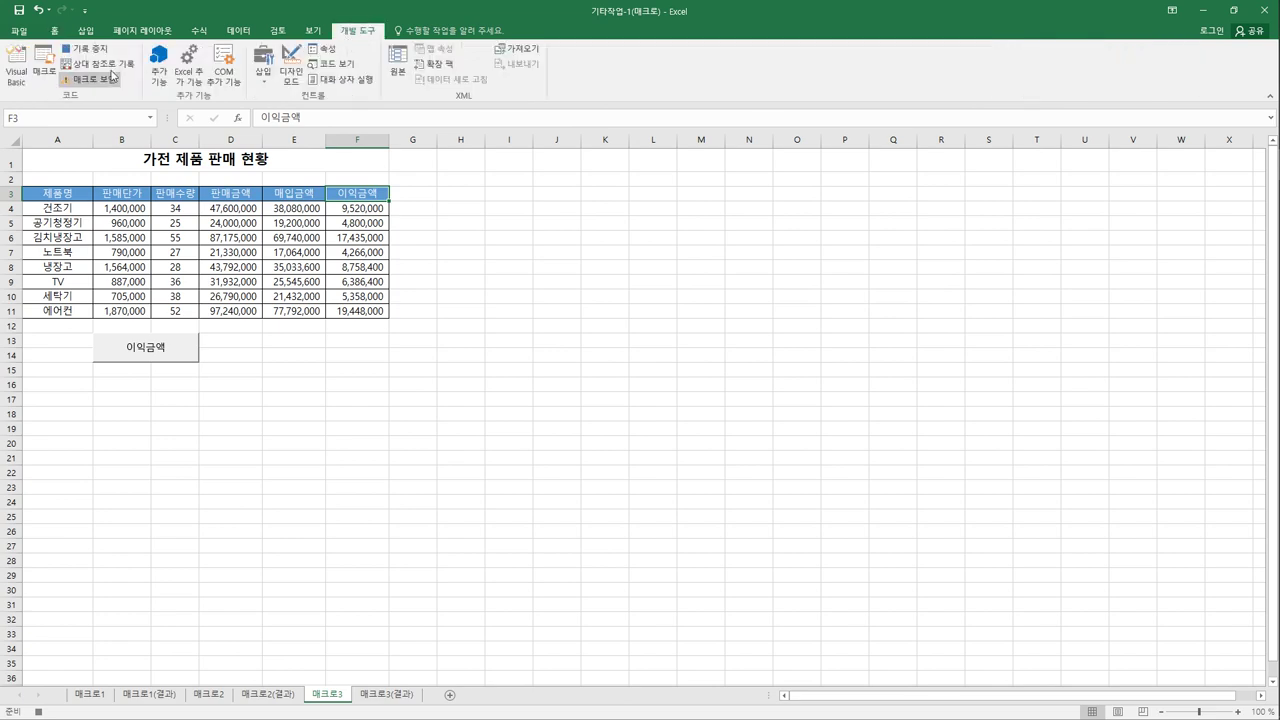
click(88, 48)
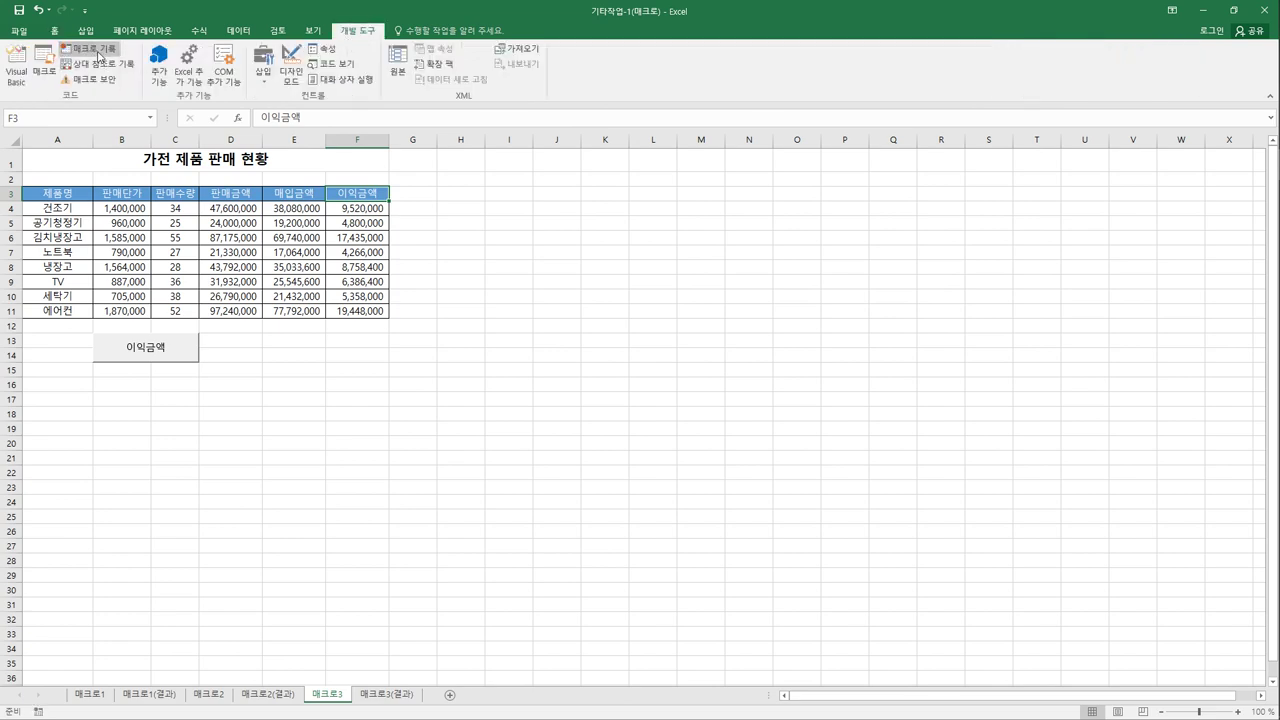
click(349, 389)
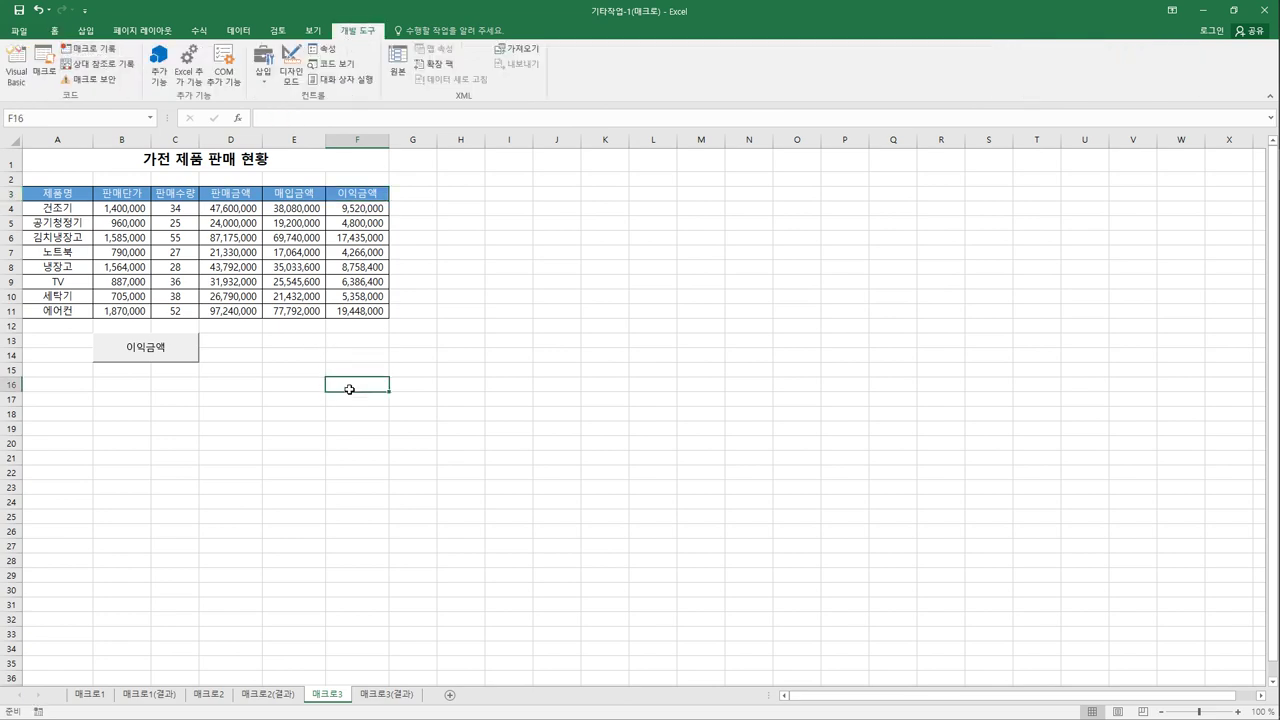
drag(72, 194, 350, 200)
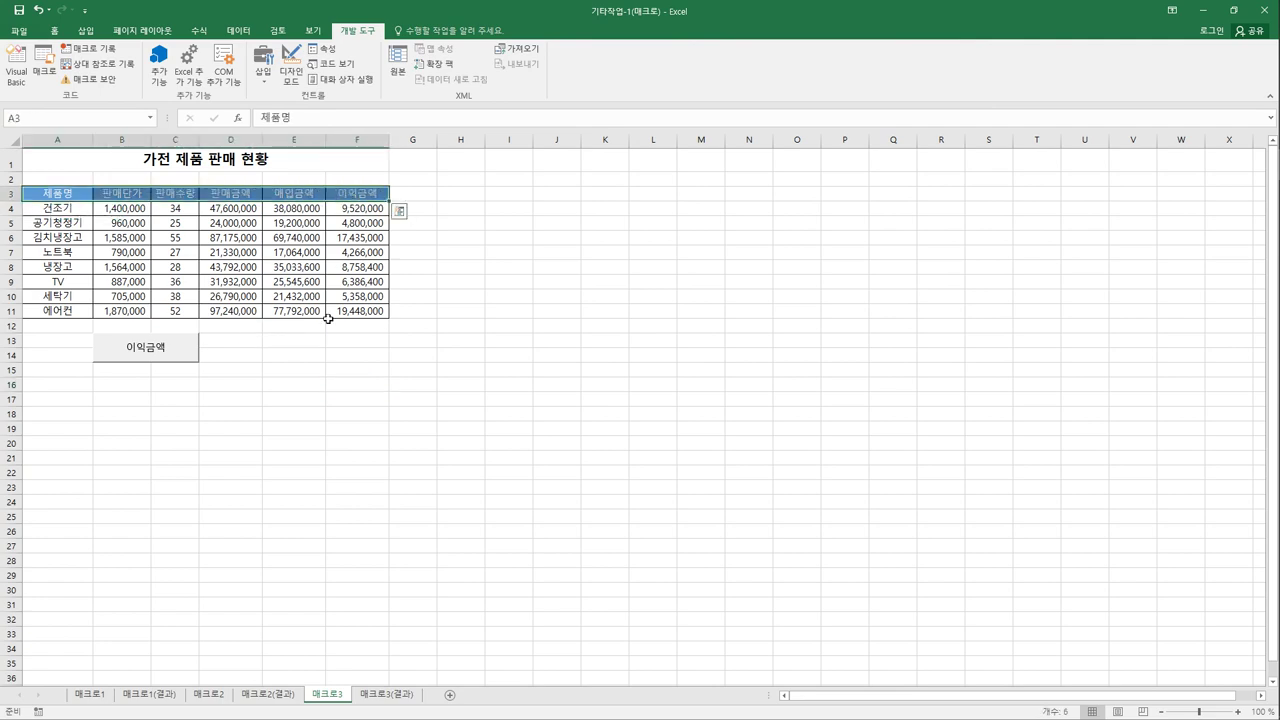
click(306, 384)
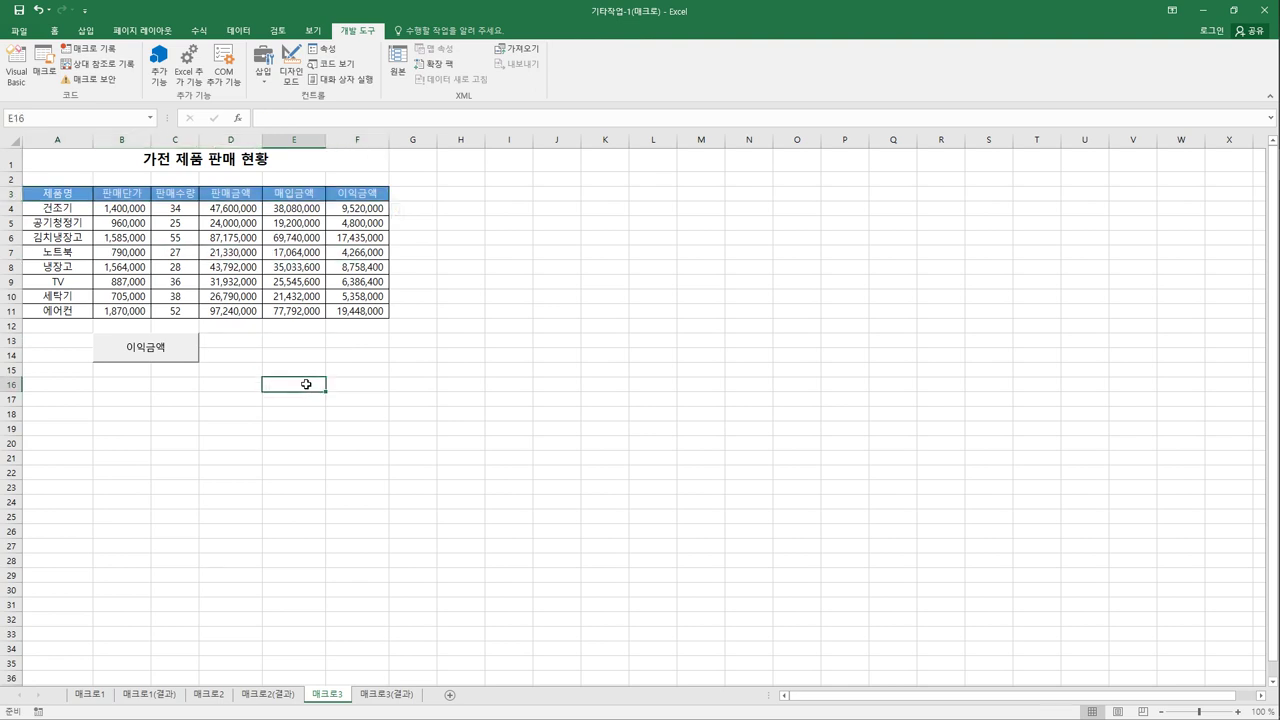
Draw a rounded rectangle over cells E13:F14, about 5 cm wide and 1.2 cm high.
click(84, 31)
click(180, 66)
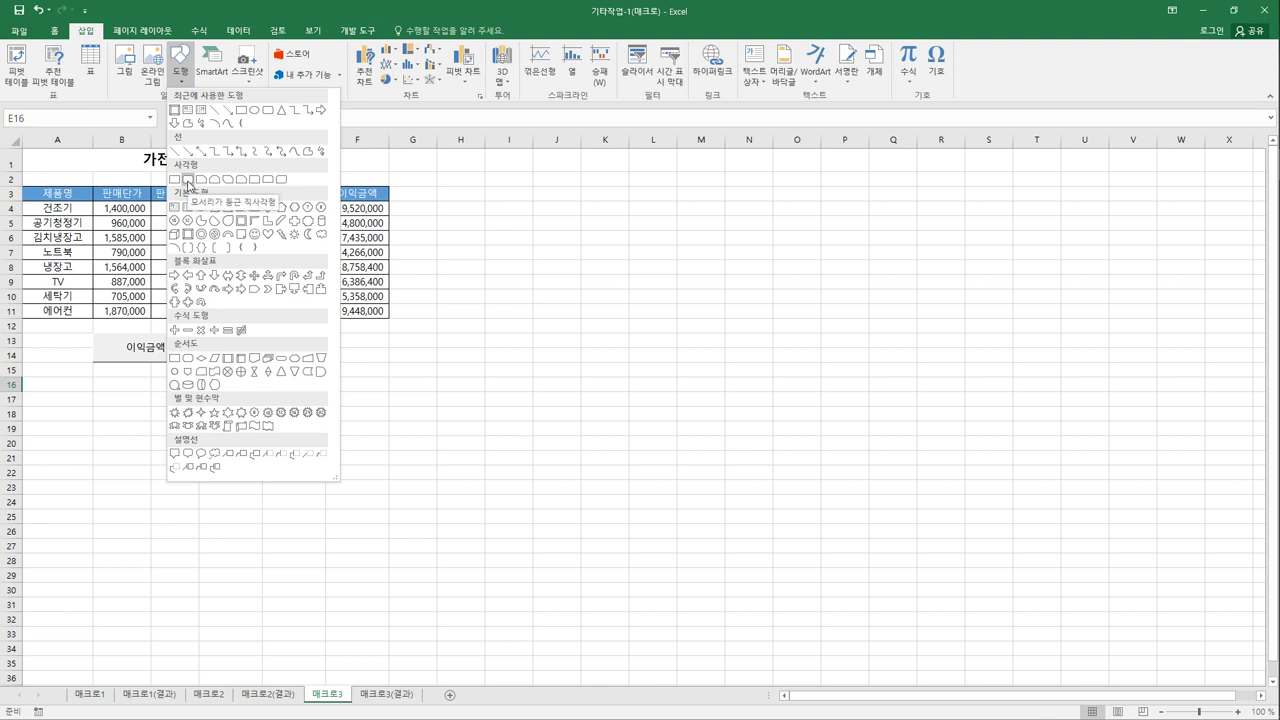
click(188, 181)
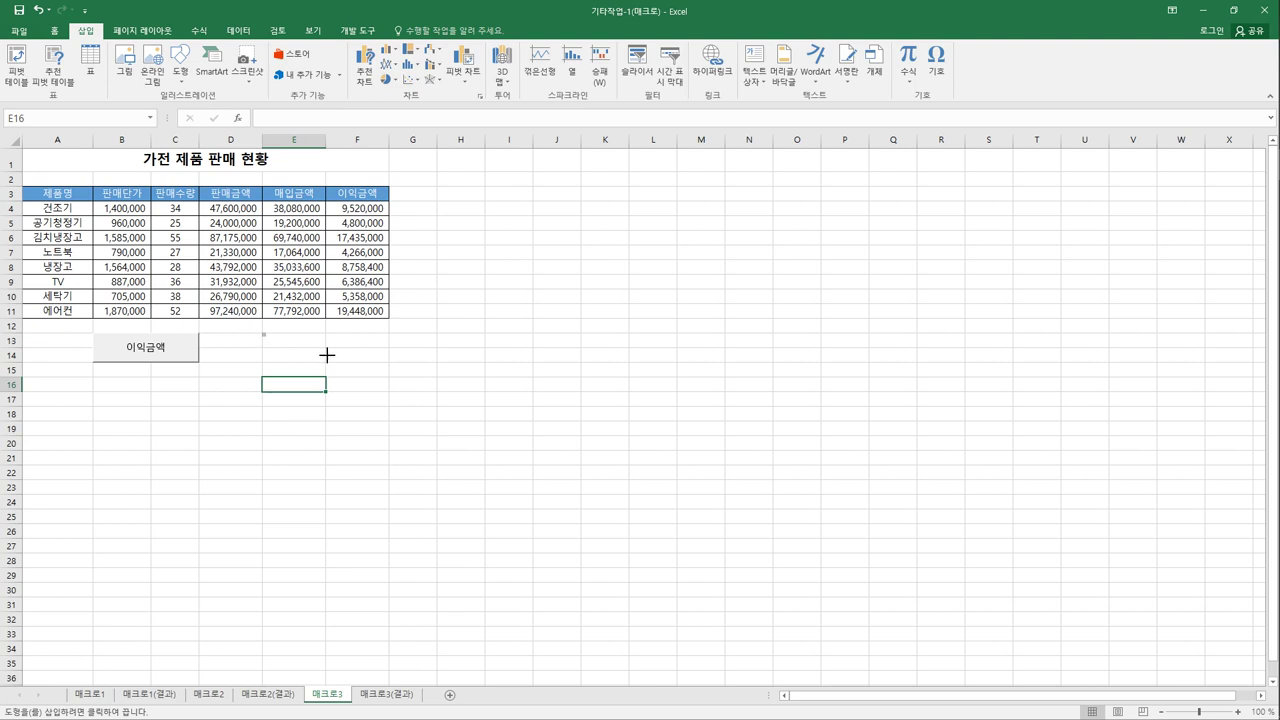
drag(329, 354, 384, 368)
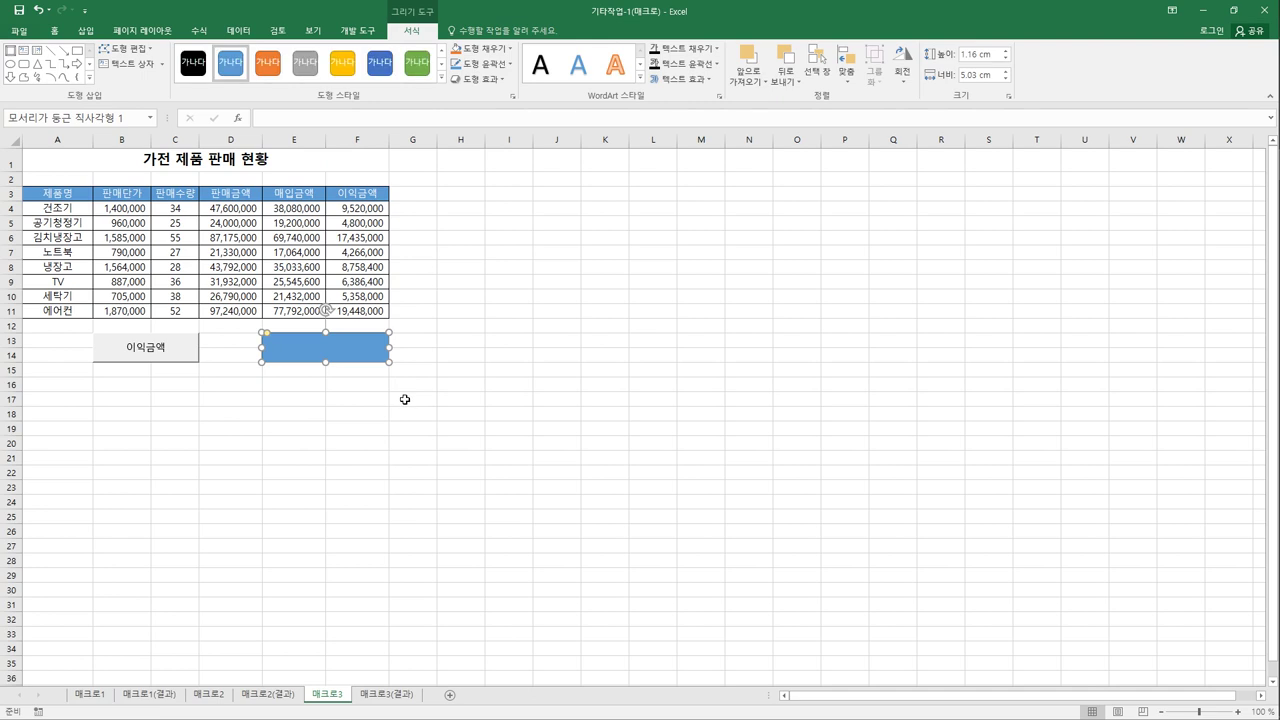
Label the rounded rectangle at E13:F14 셀스타일 and assign the 셀스타일 macro to it.
text(이)
text(스타)
text(일)
right_click(347, 349)
click(408, 524)
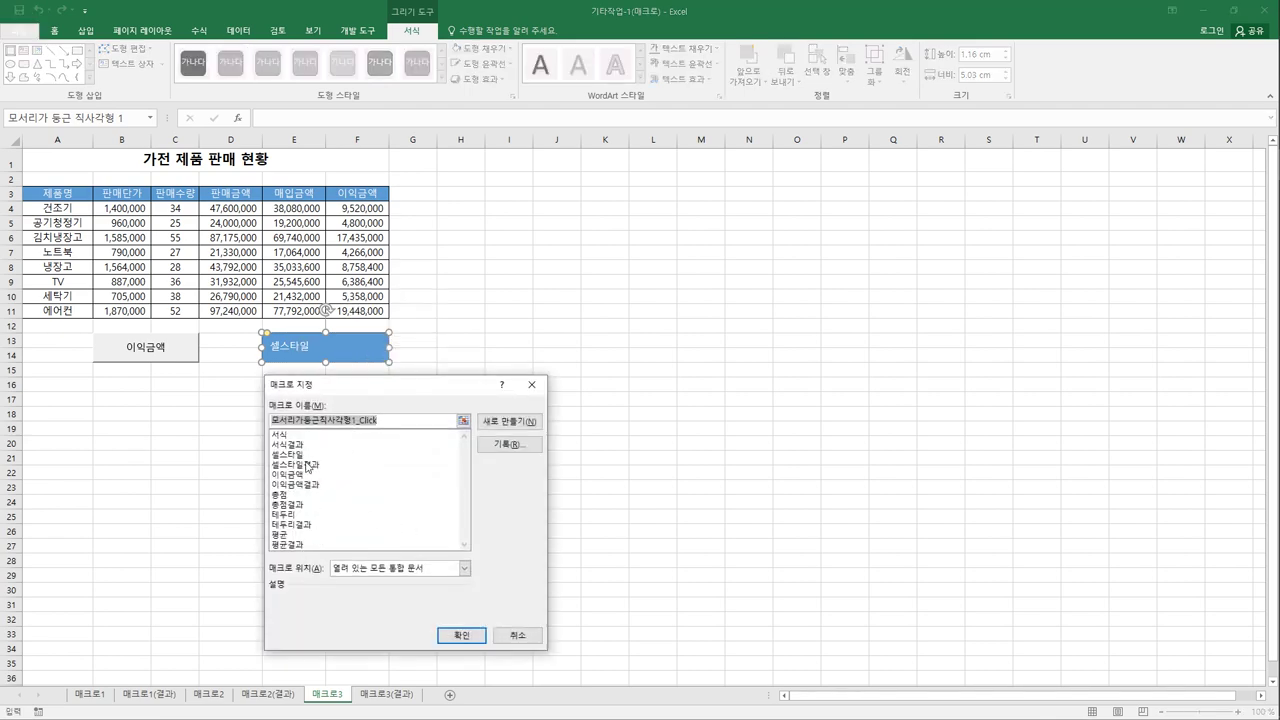
click(306, 455)
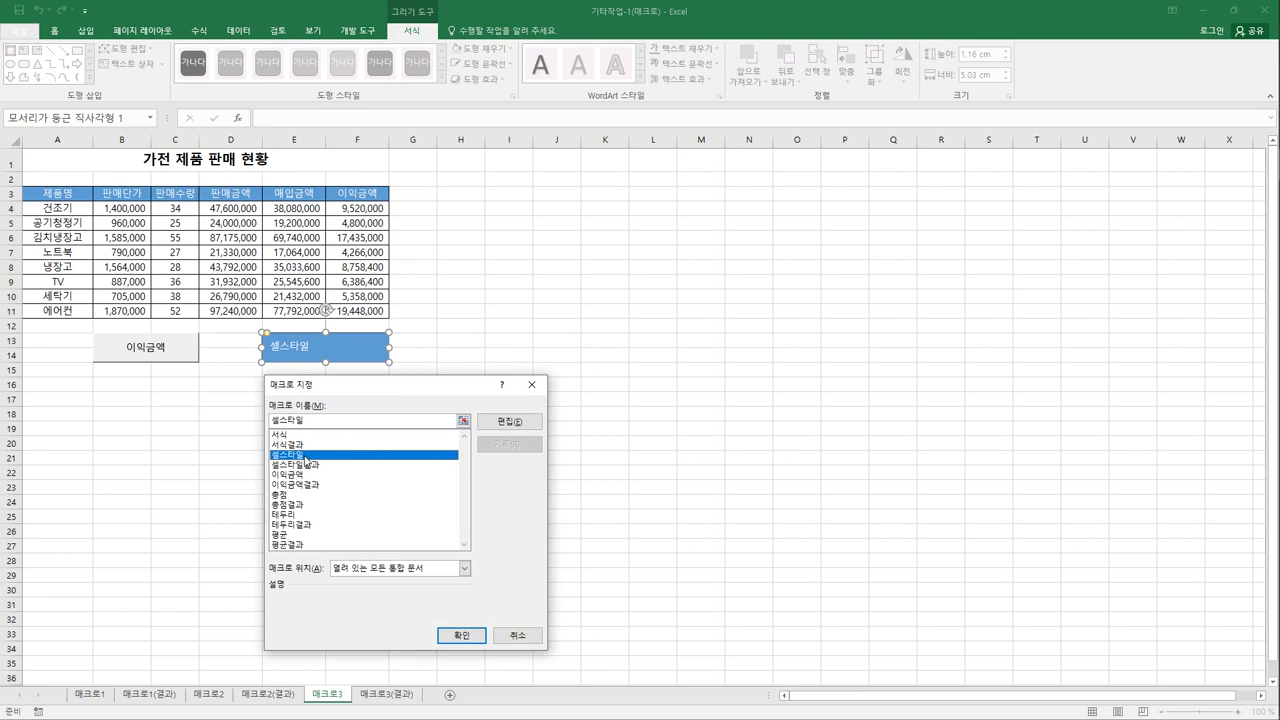
click(460, 636)
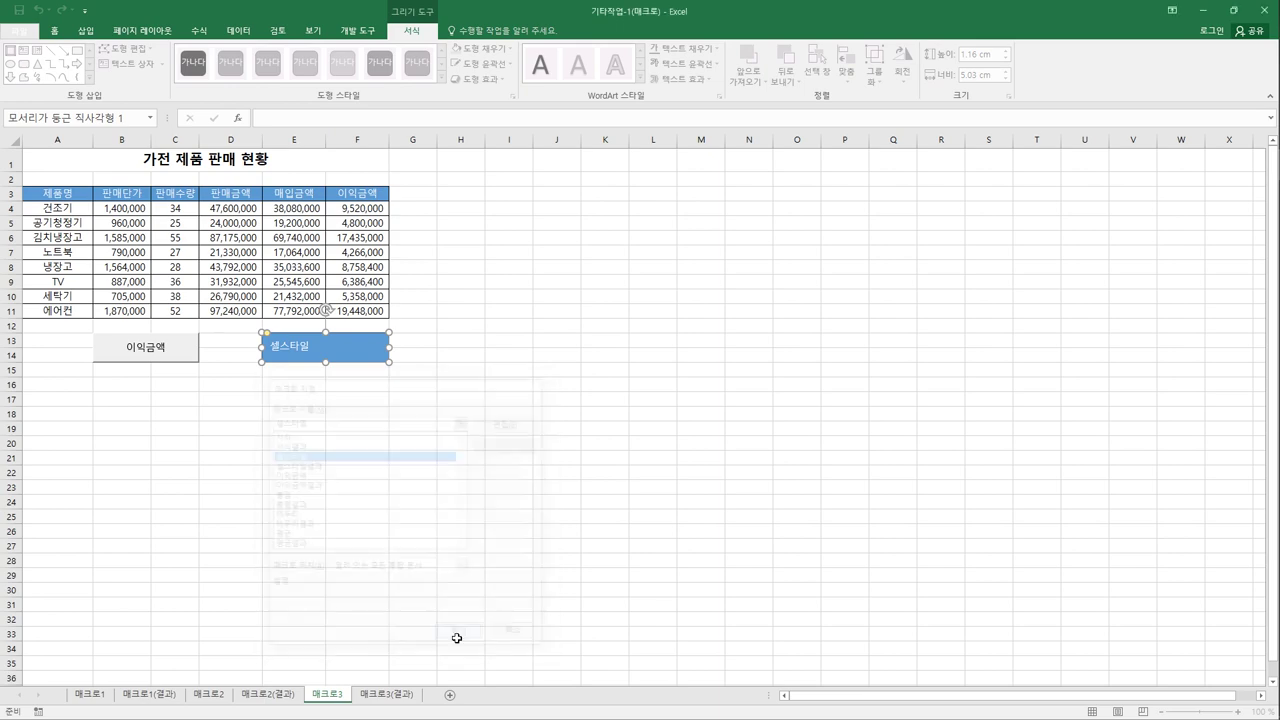
click(494, 476)
Apply the 강조색2 cell style to A3:F3, and test the 셀스타일 macro from its shape and the 이익금액 macro from its button.
drag(55, 193, 343, 201)
click(969, 76)
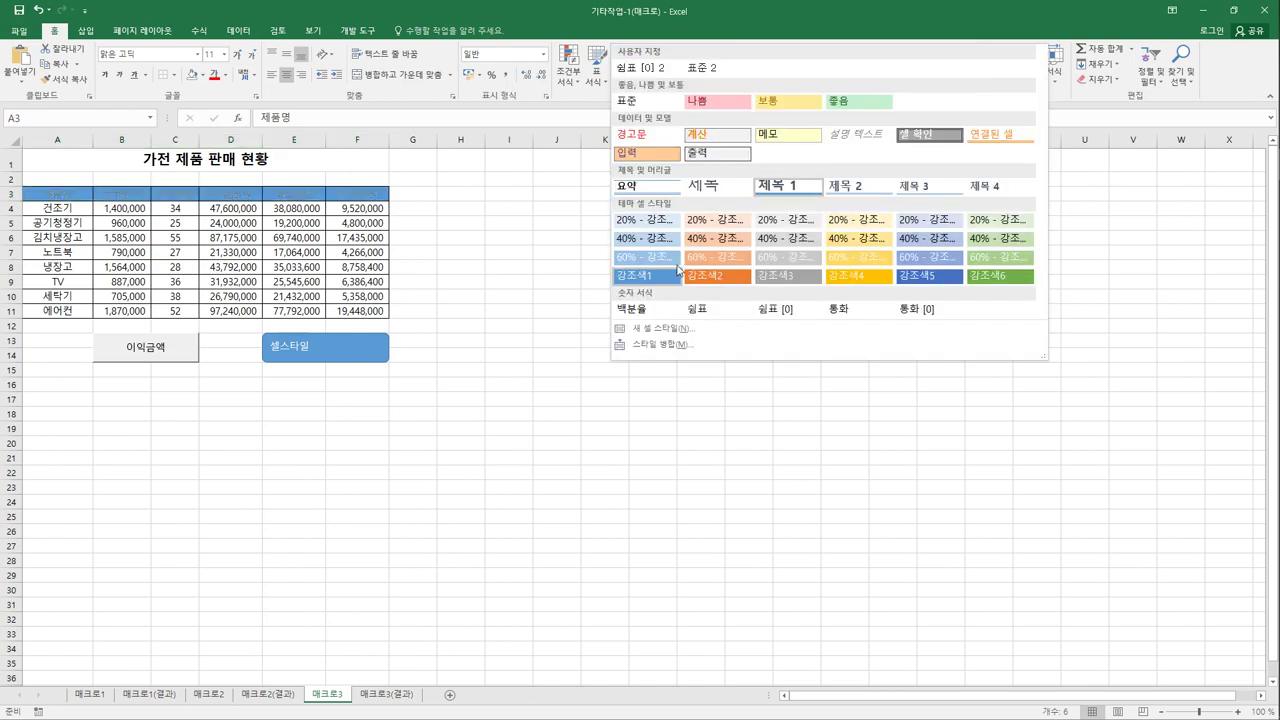
click(690, 285)
click(525, 370)
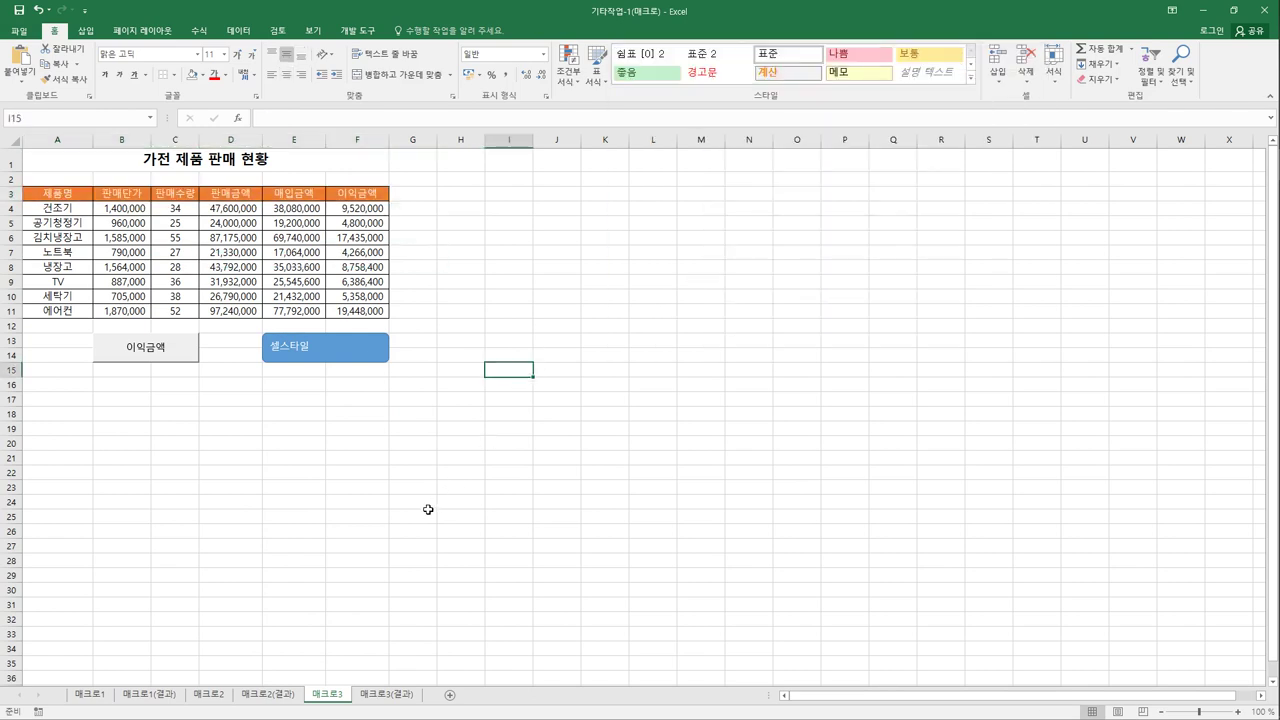
click(325, 358)
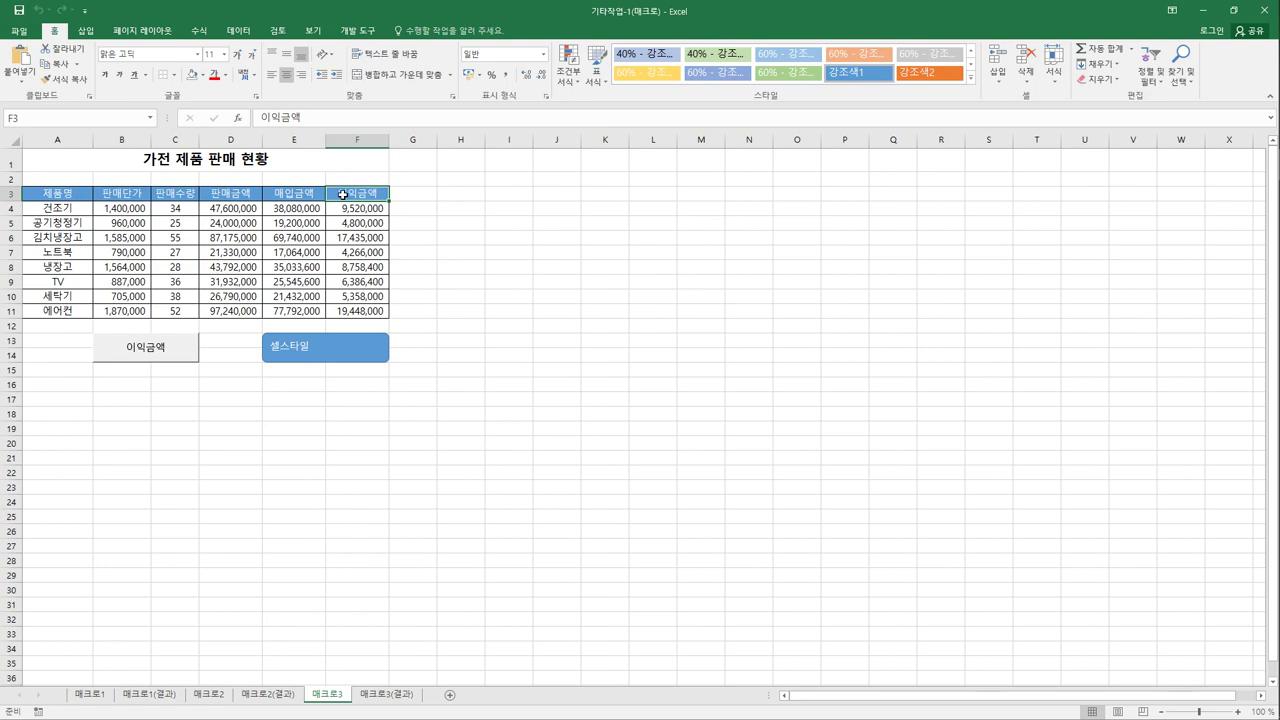
click(181, 349)
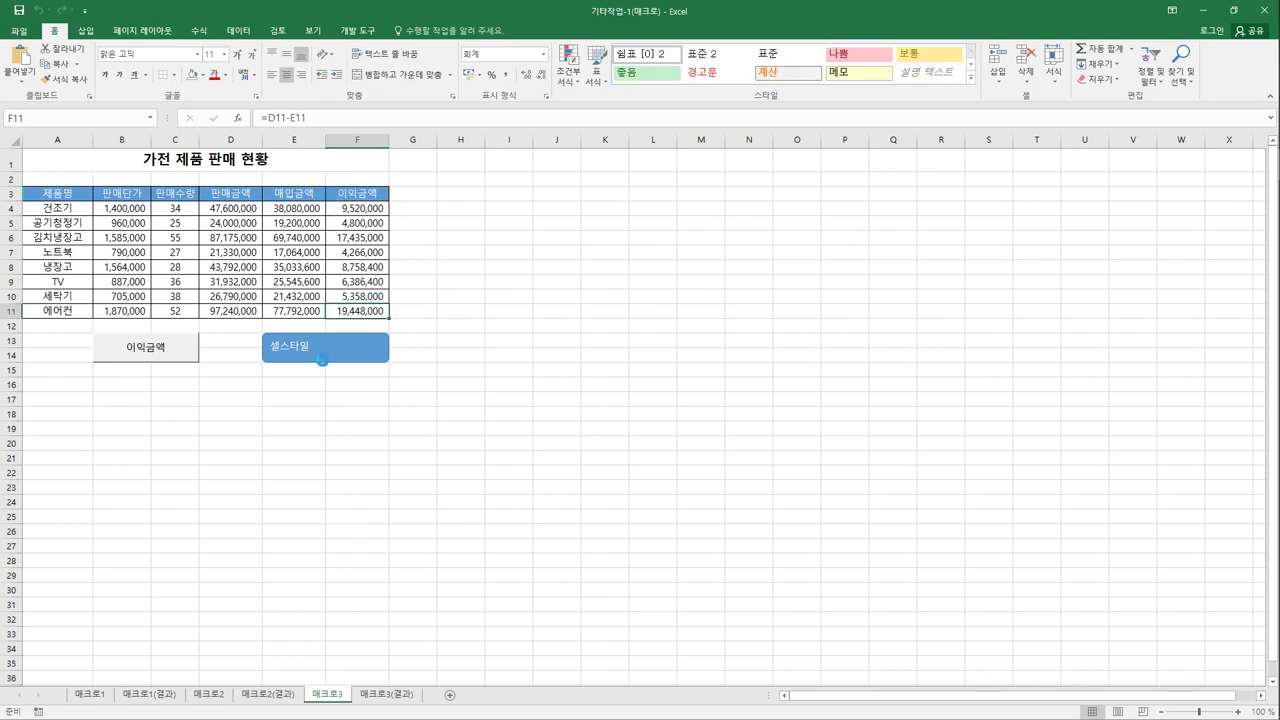
click(497, 356)
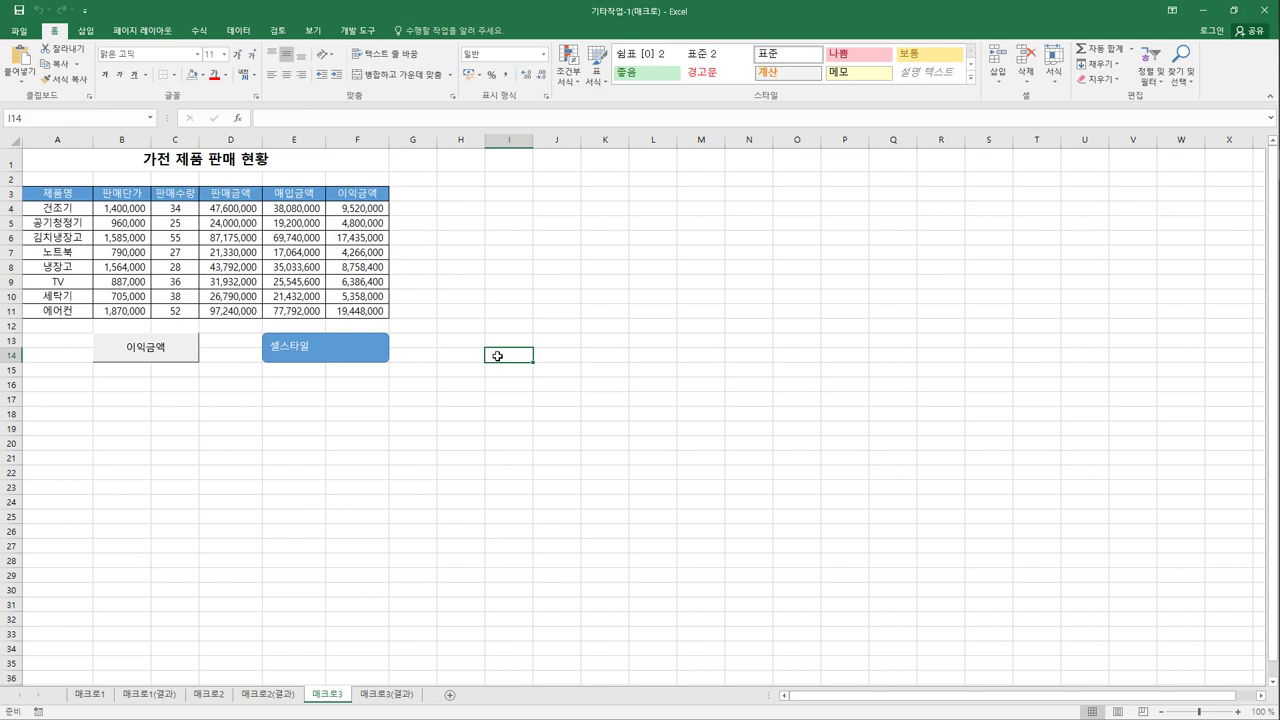
click(95, 697)
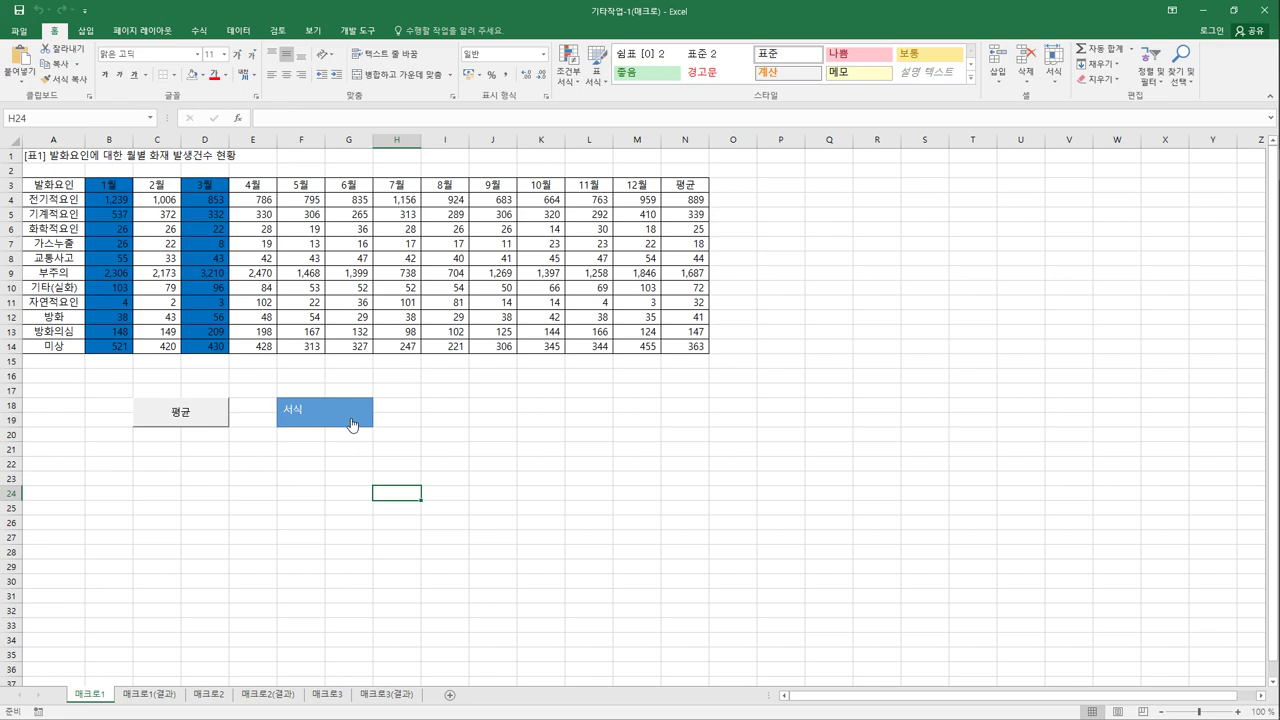
click(333, 694)
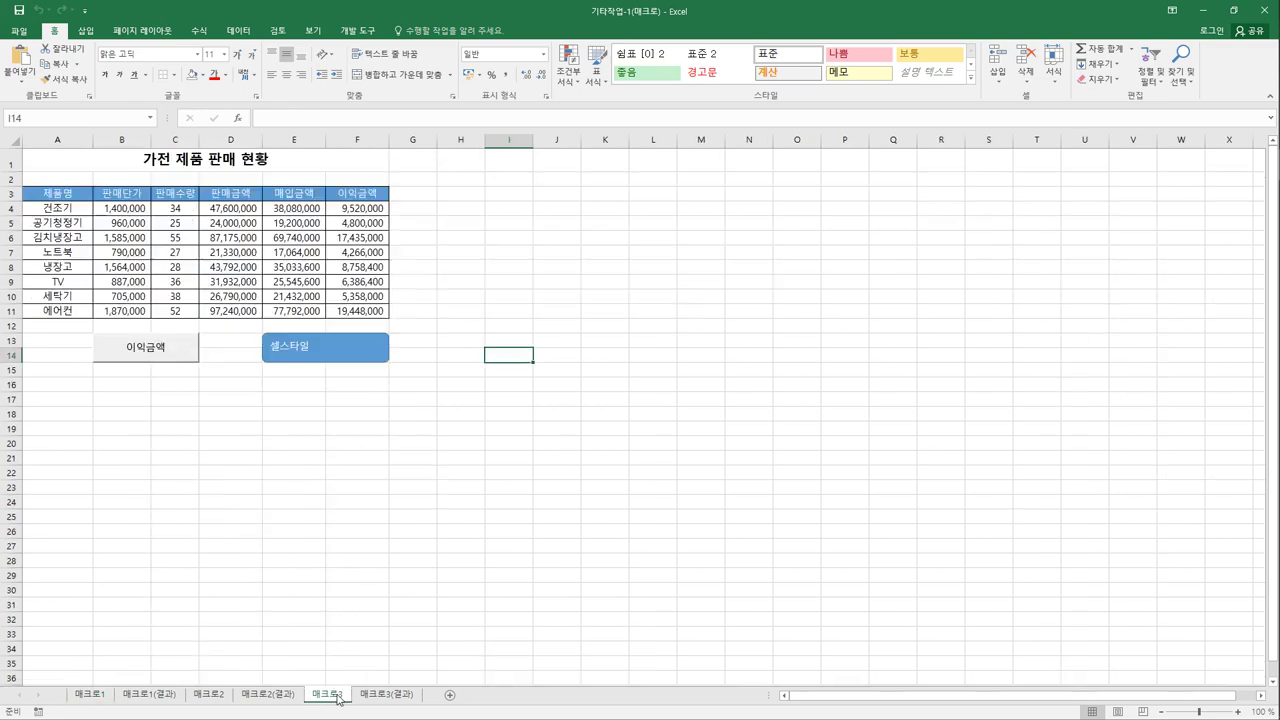
click(333, 475)
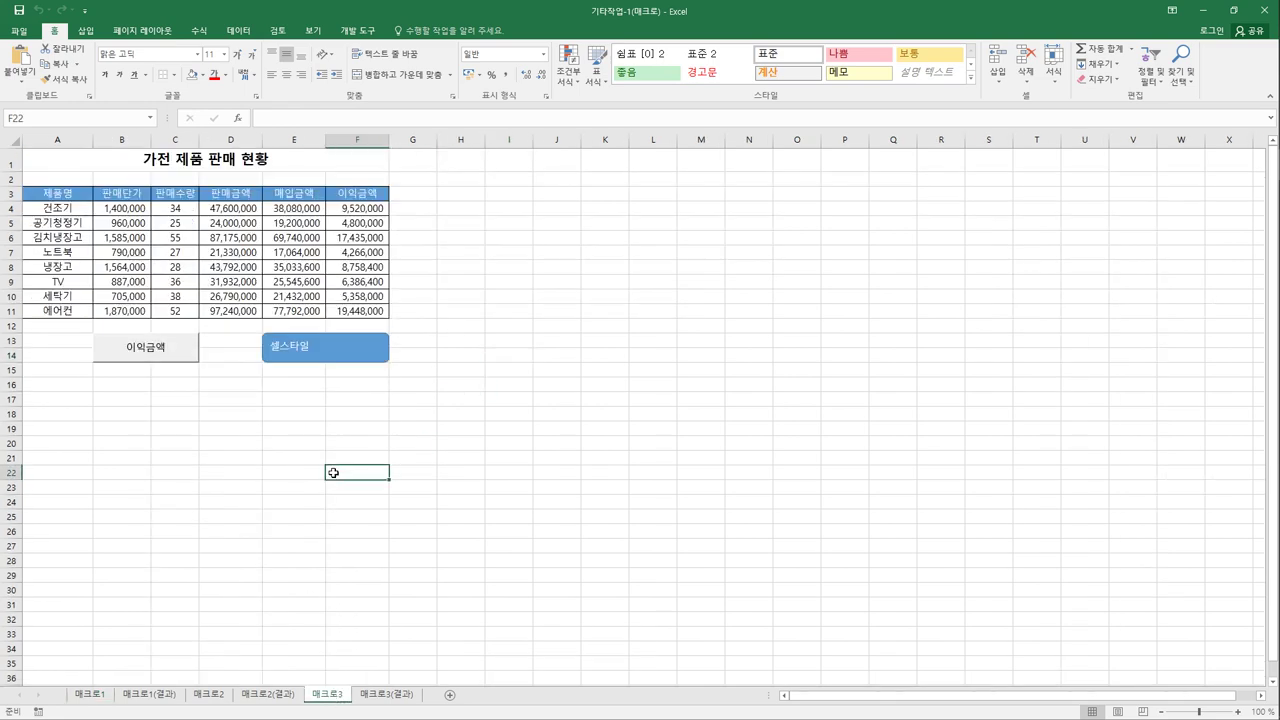
click(357, 30)
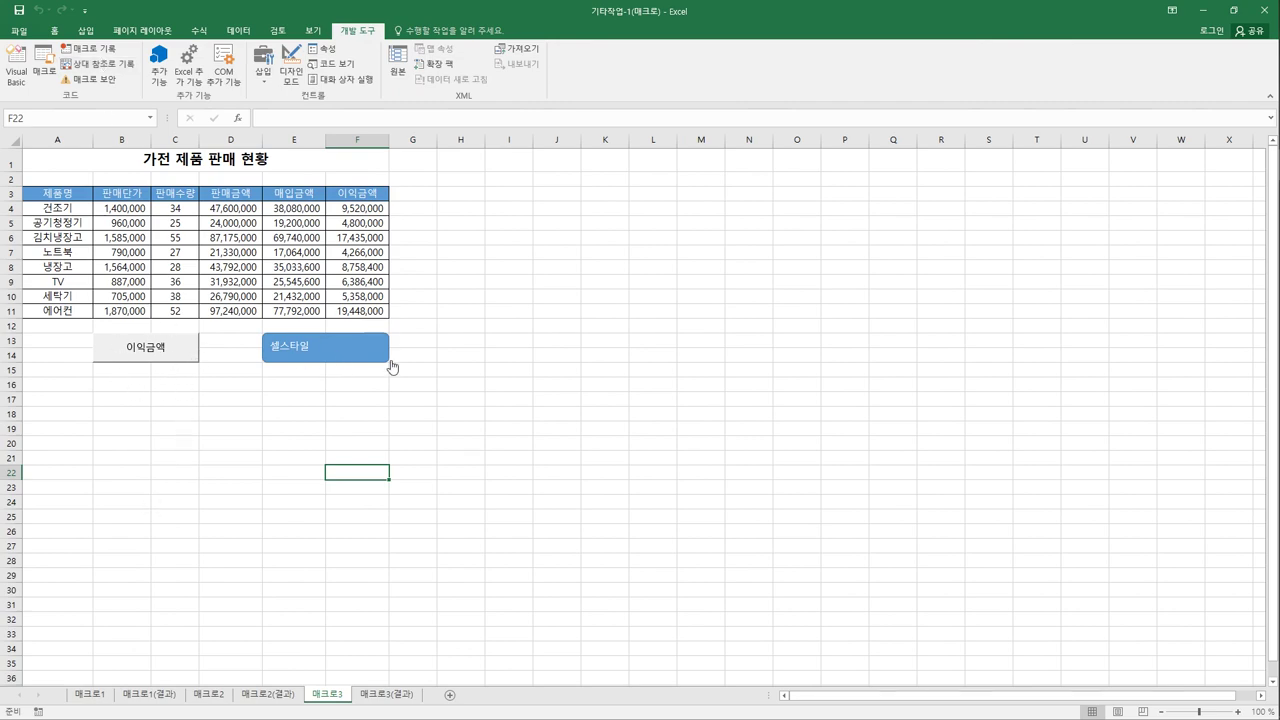
click(484, 377)
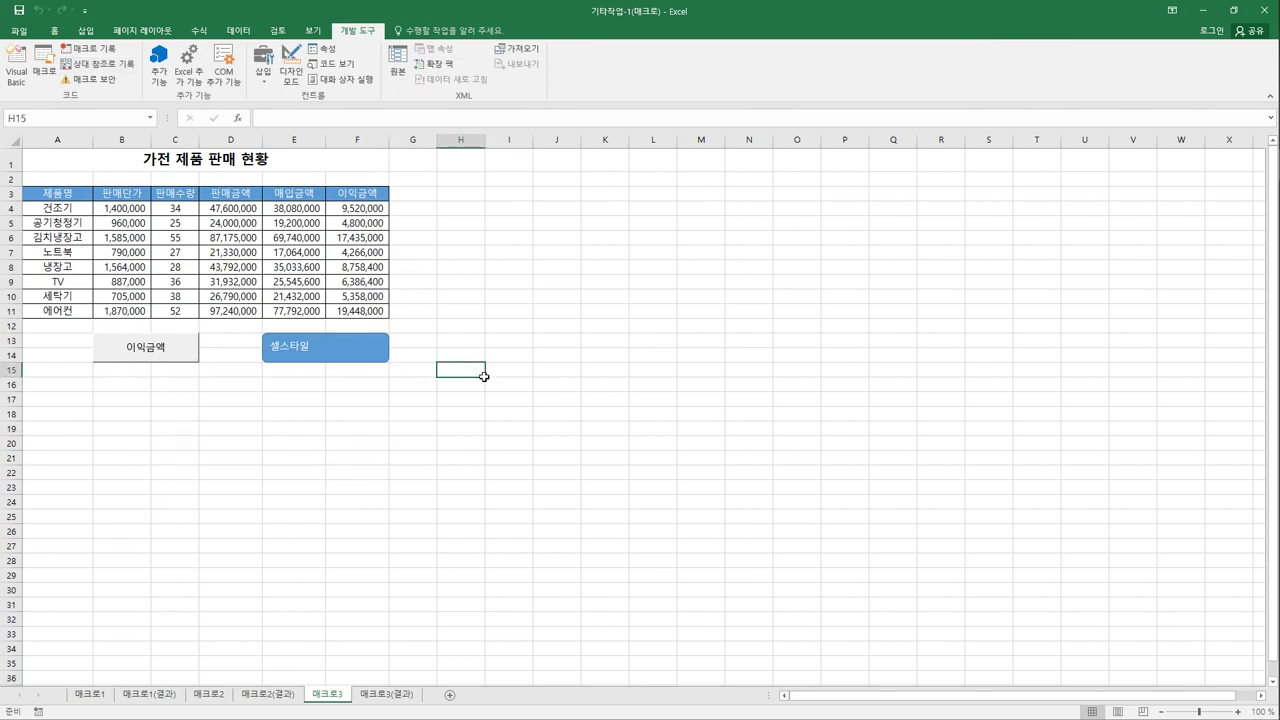